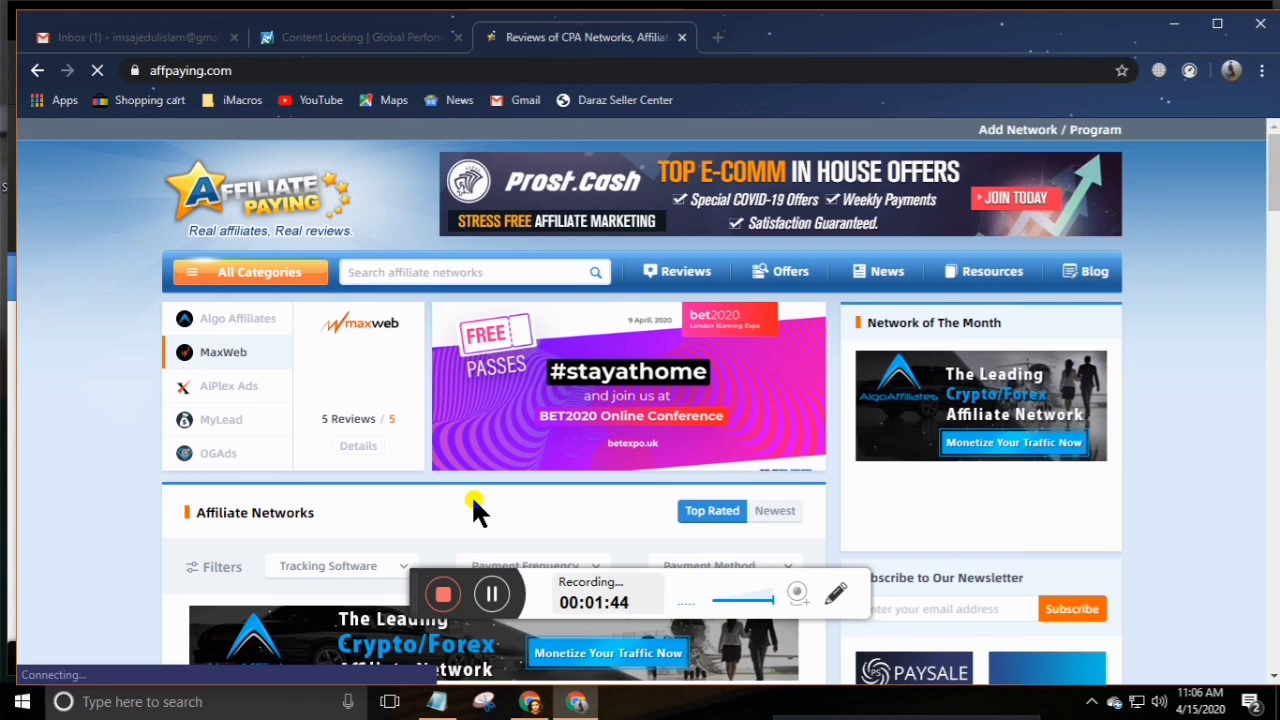
- Browse the listed affiliate networks, search the site for adworkmedia and open the AdWork Media listing
scroll(473, 500, down, 3)
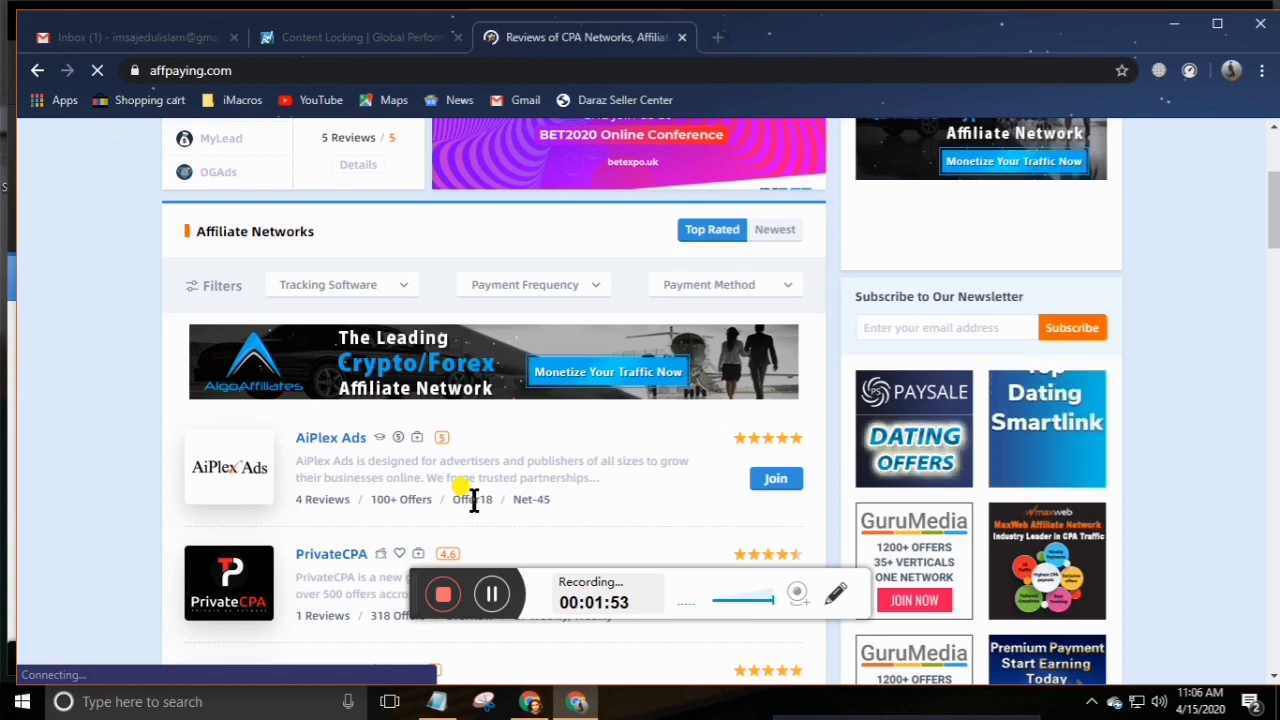
scroll(473, 500, down, 4)
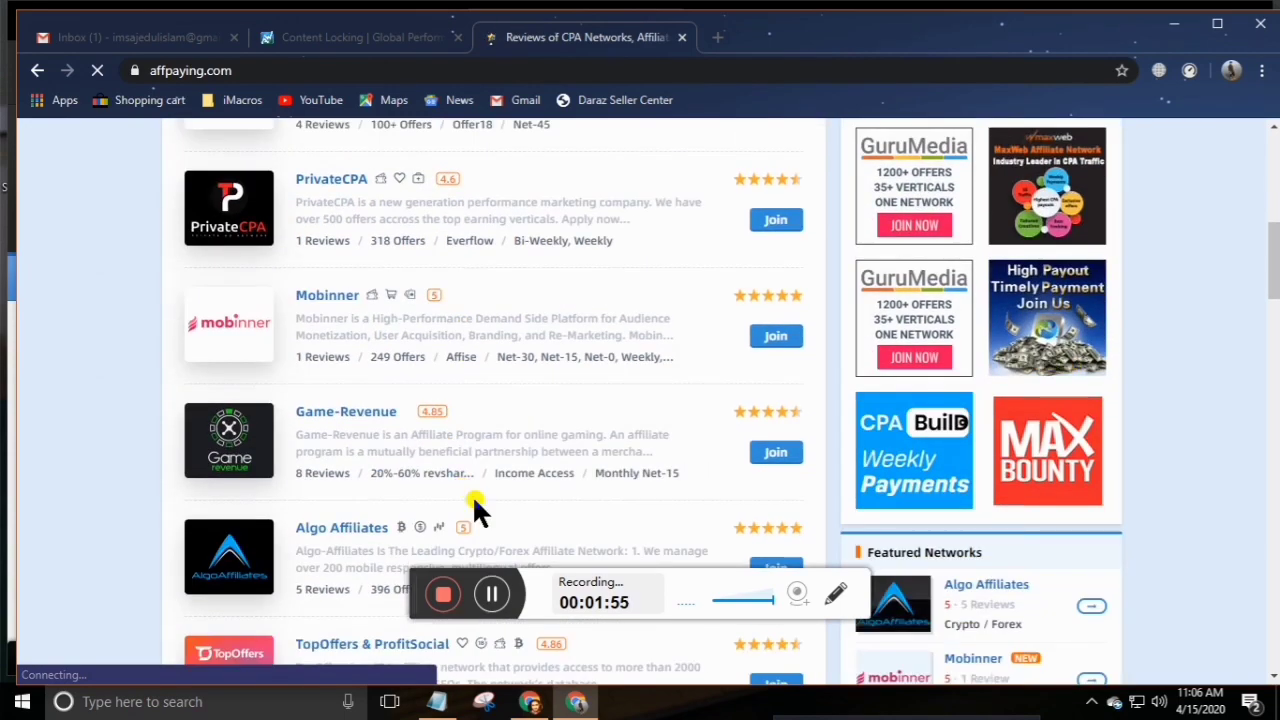
scroll(473, 500, down, 3)
scroll(473, 497, down, 12)
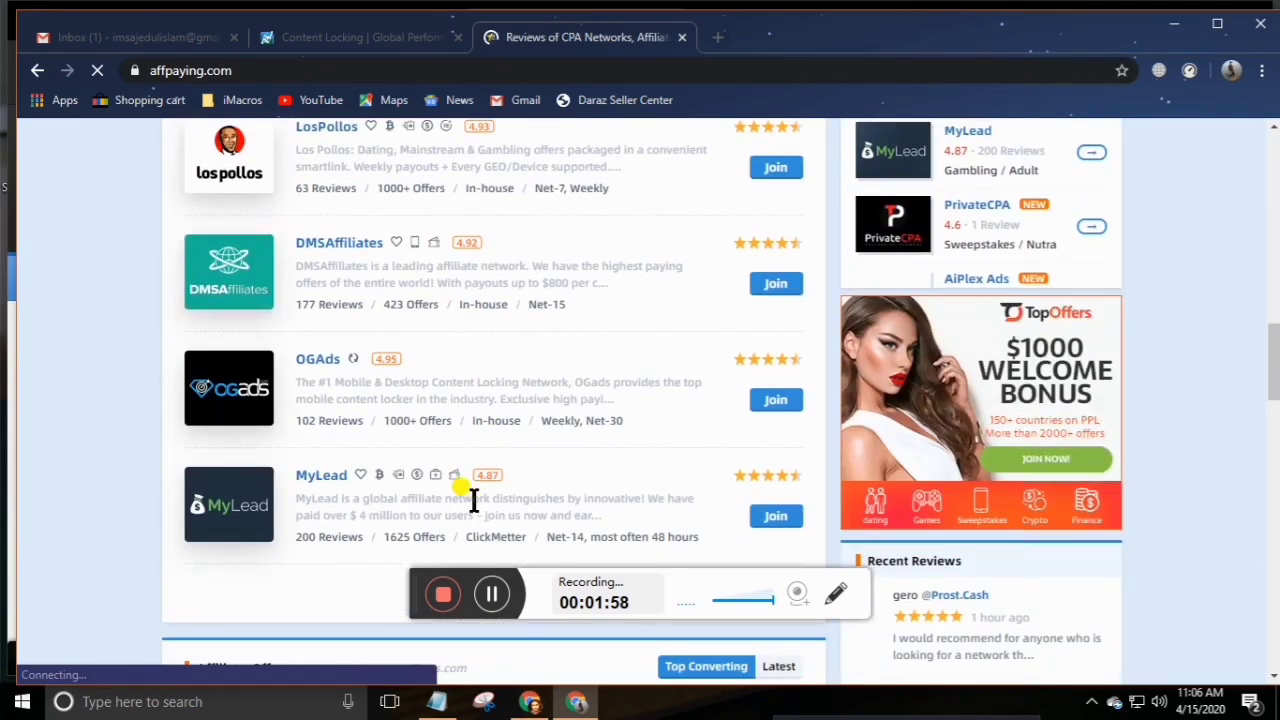
scroll(473, 500, up, 20)
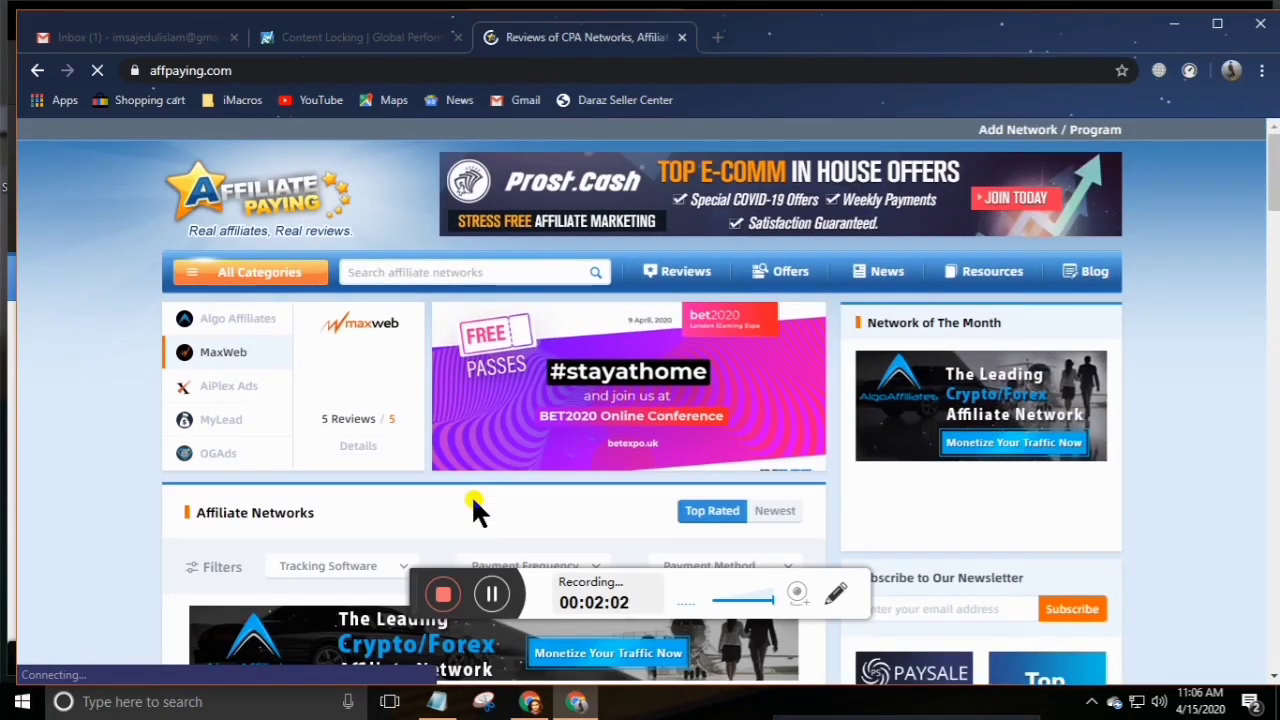
right_click(424, 267)
click(480, 384)
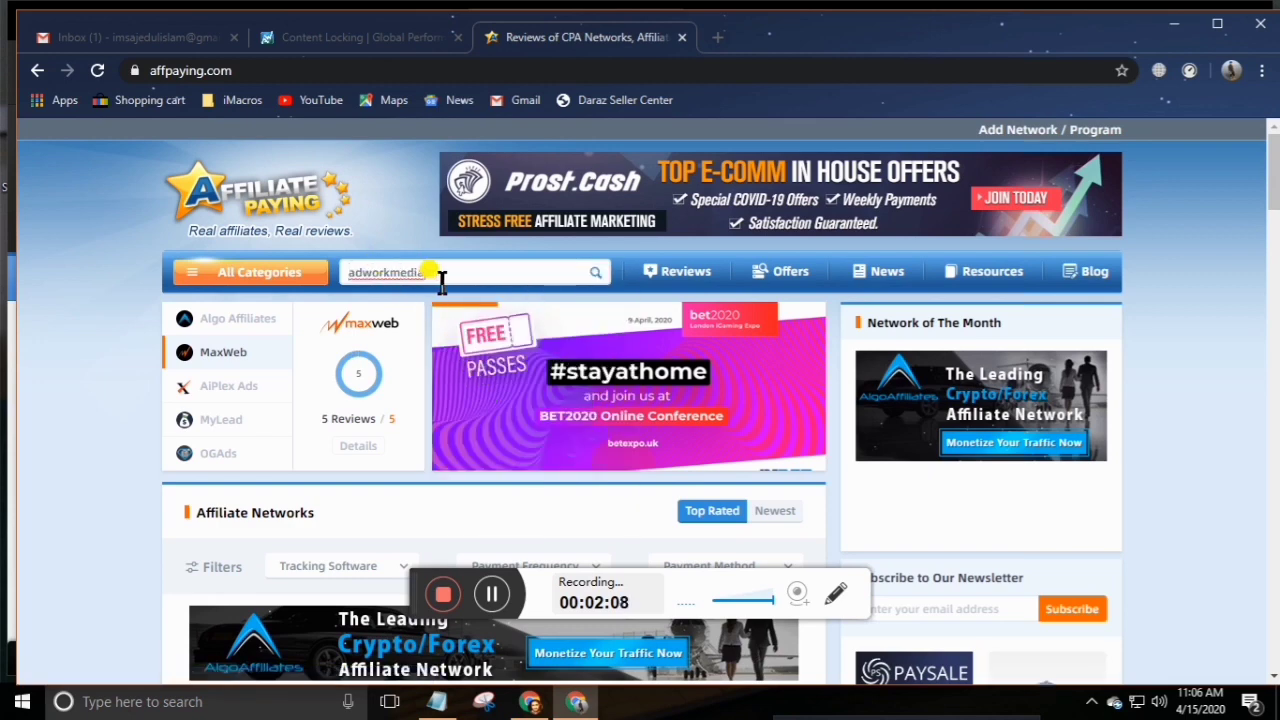
click(596, 285)
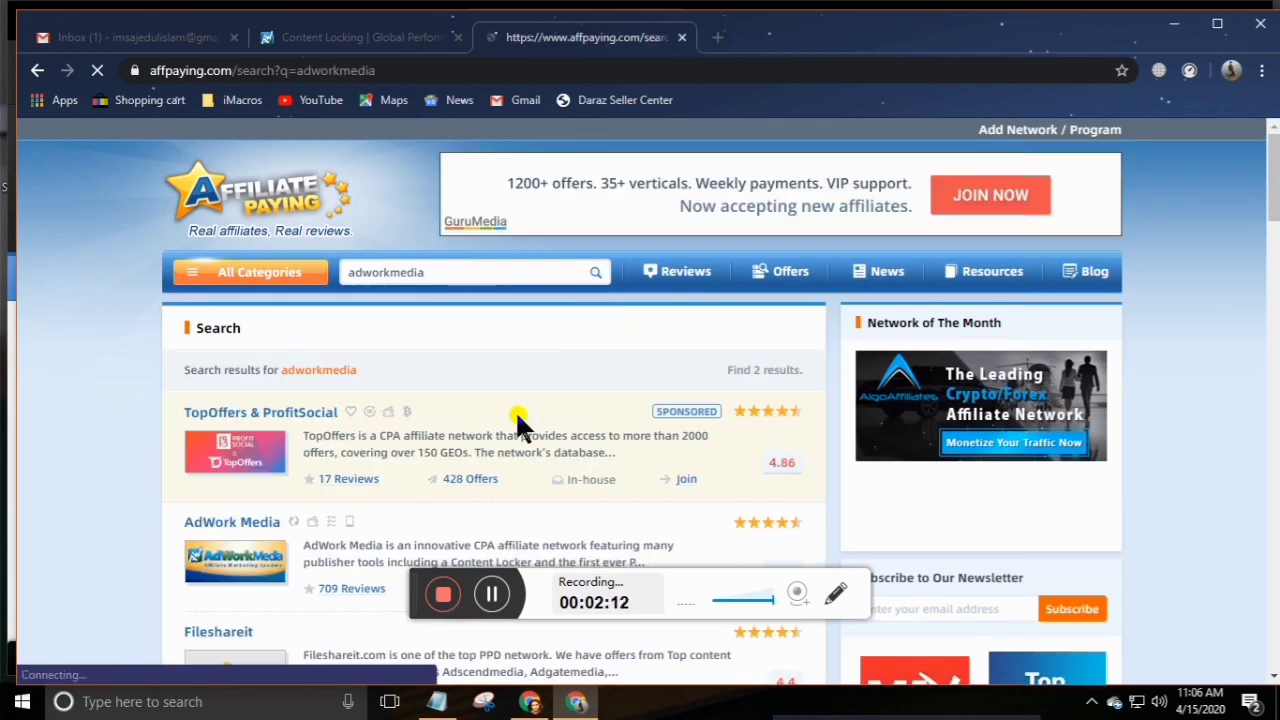
scroll(554, 386, down, 2)
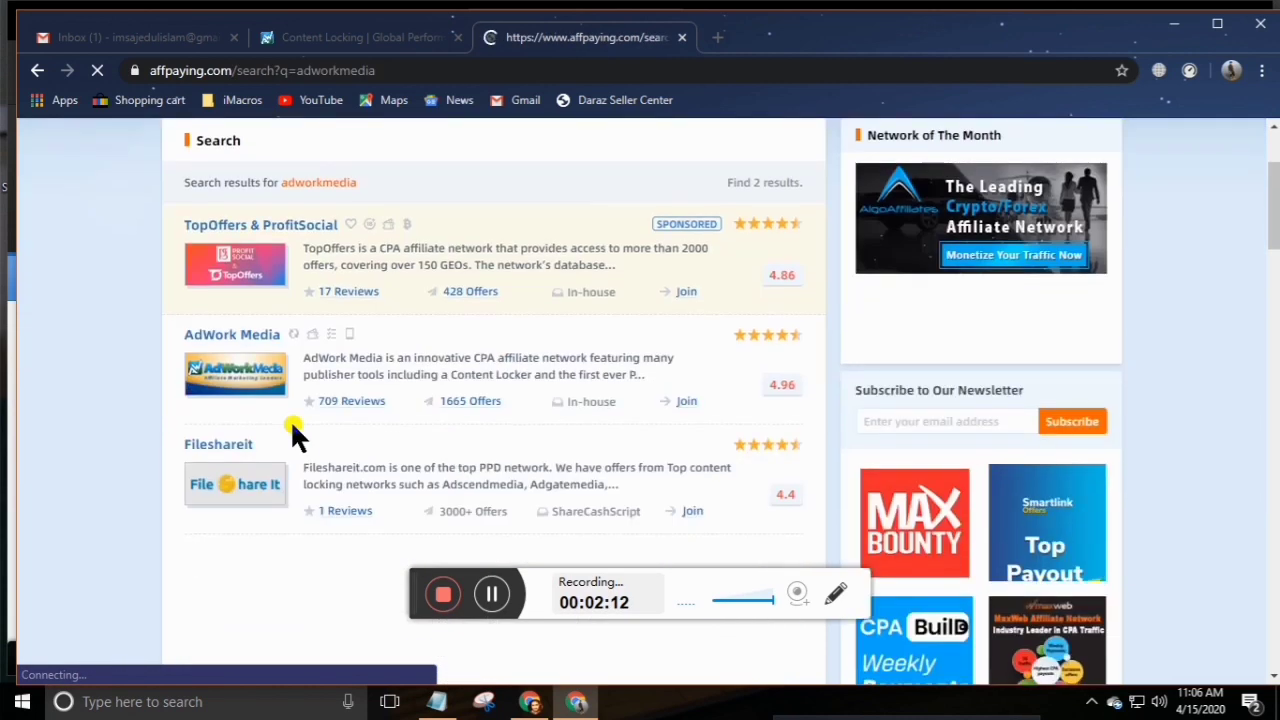
click(255, 343)
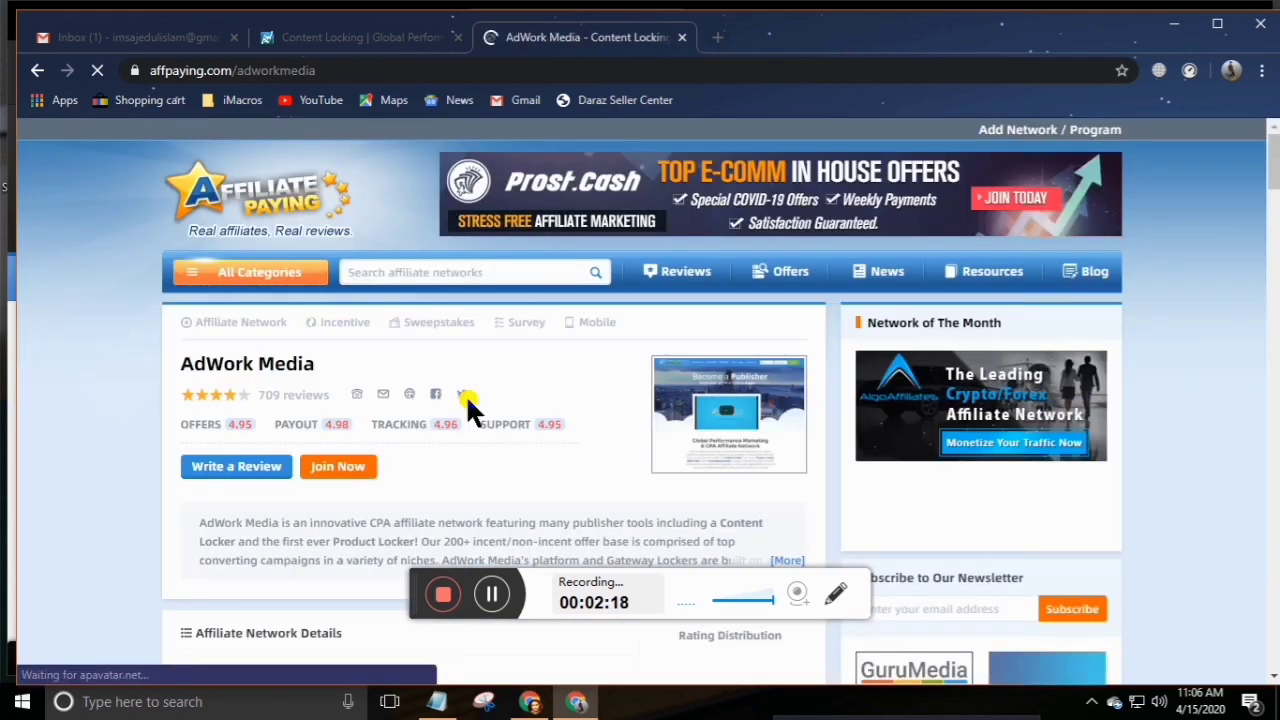
- Check AdWork Media's number of offers and its count of Excellent ratings in the rating distribution
scroll(425, 500, down, 1)
scroll(426, 500, down, 3)
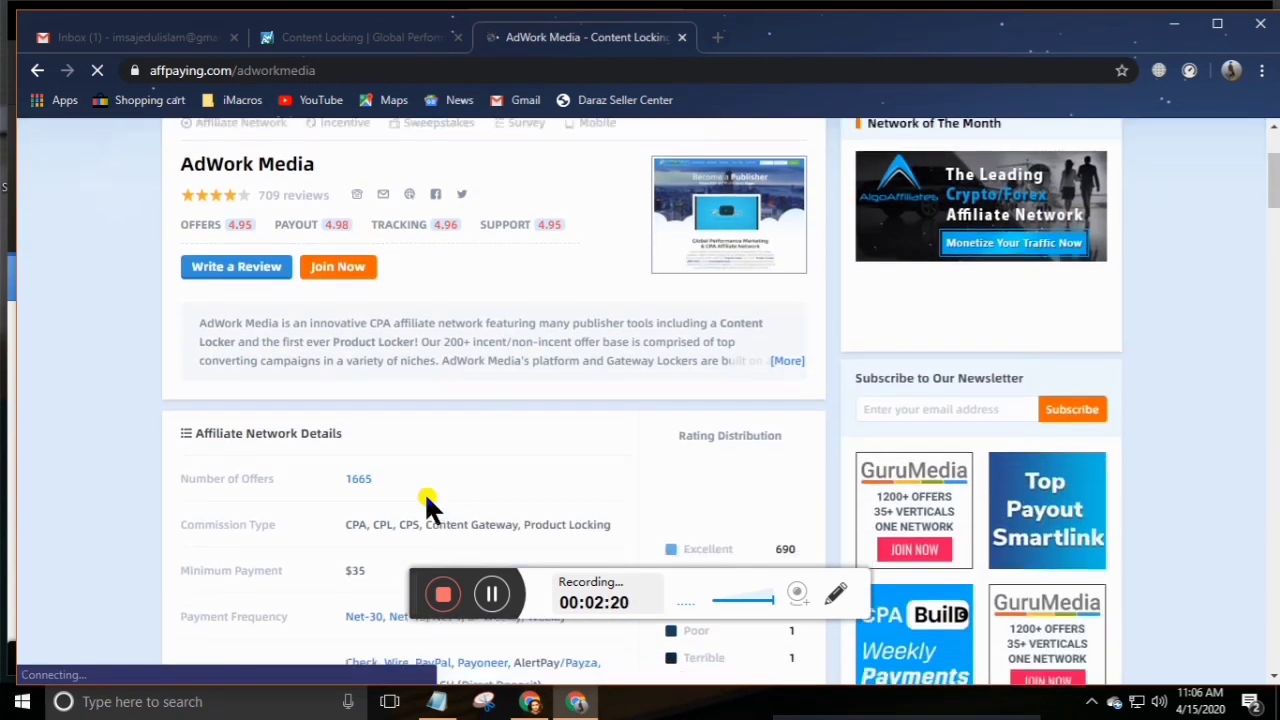
drag(376, 303, 312, 302)
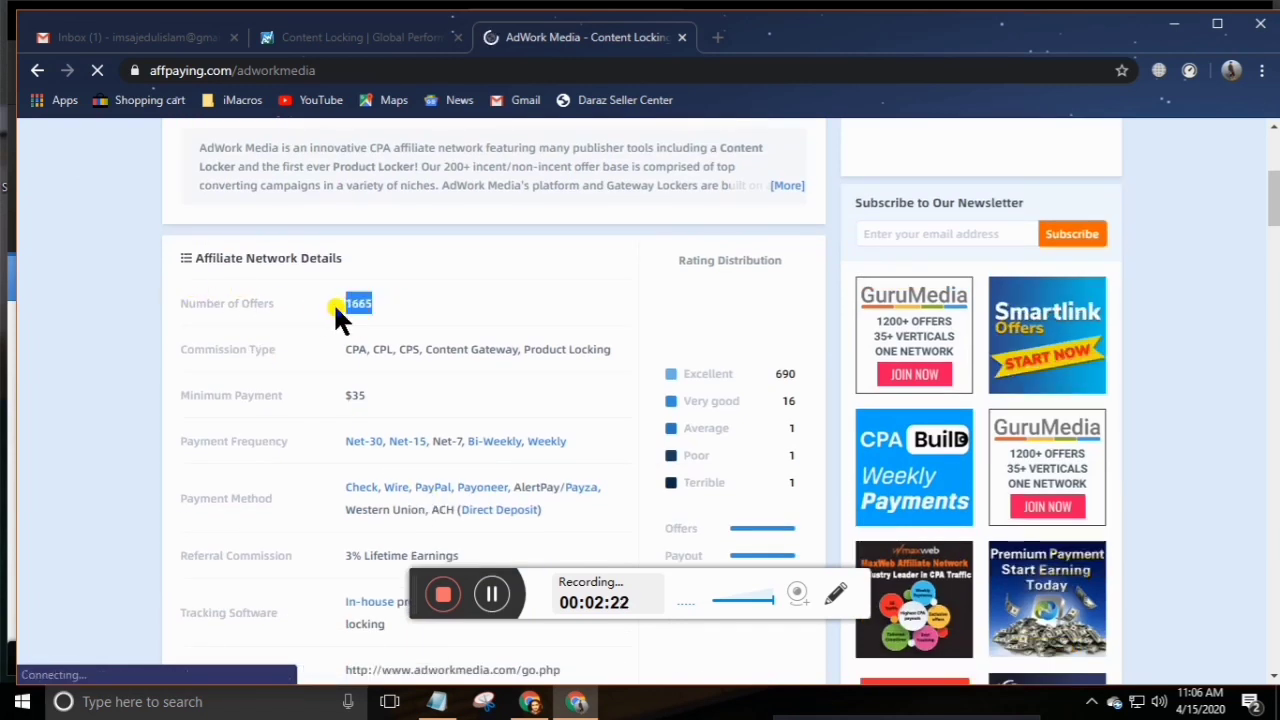
double_click(679, 370)
double_click(779, 368)
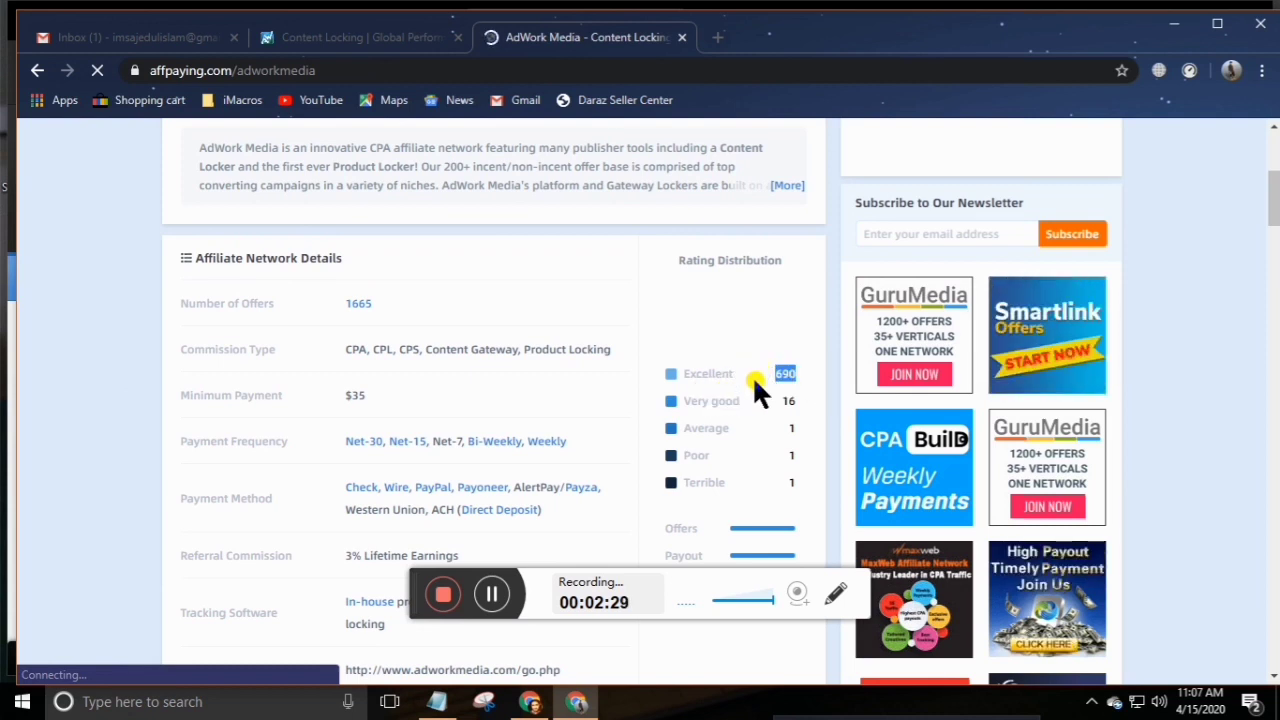
click(752, 375)
- Review AdWork Media's commission types, minimum payment, payment frequency, payment methods and referral commission in the network details
scroll(445, 398, down, 1)
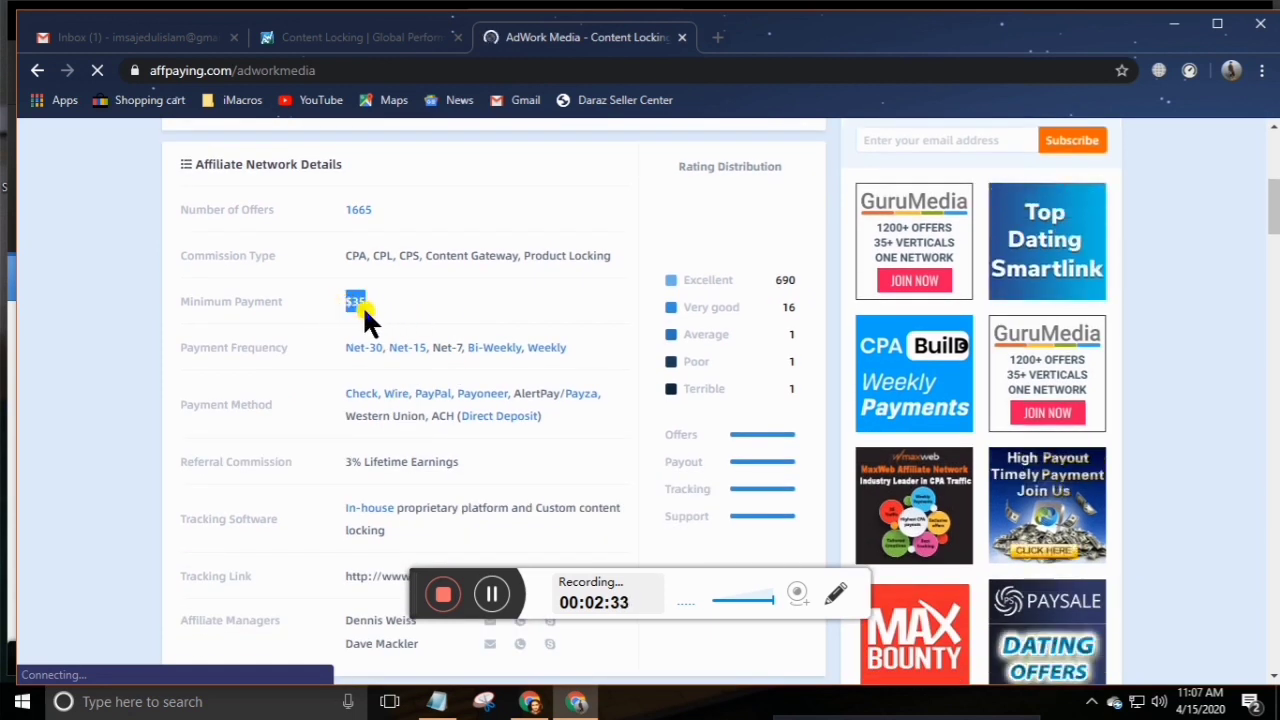
drag(350, 260, 608, 269)
click(480, 296)
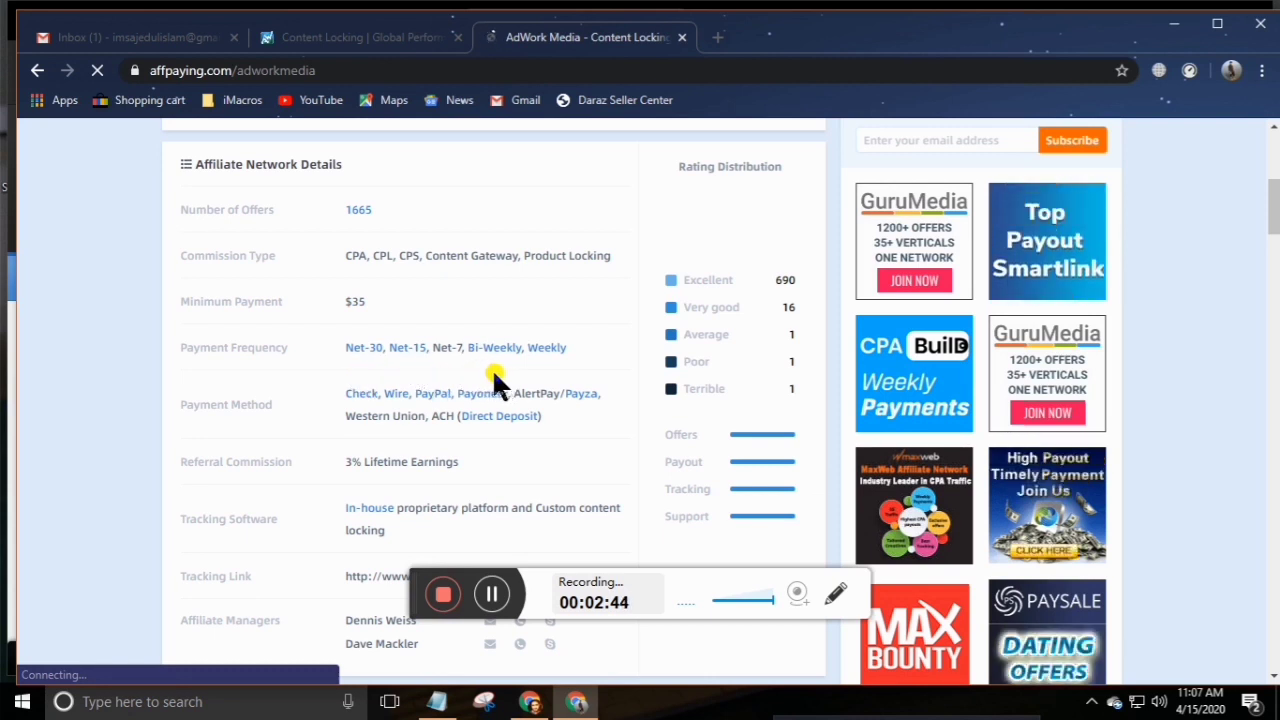
scroll(509, 423, down, 1)
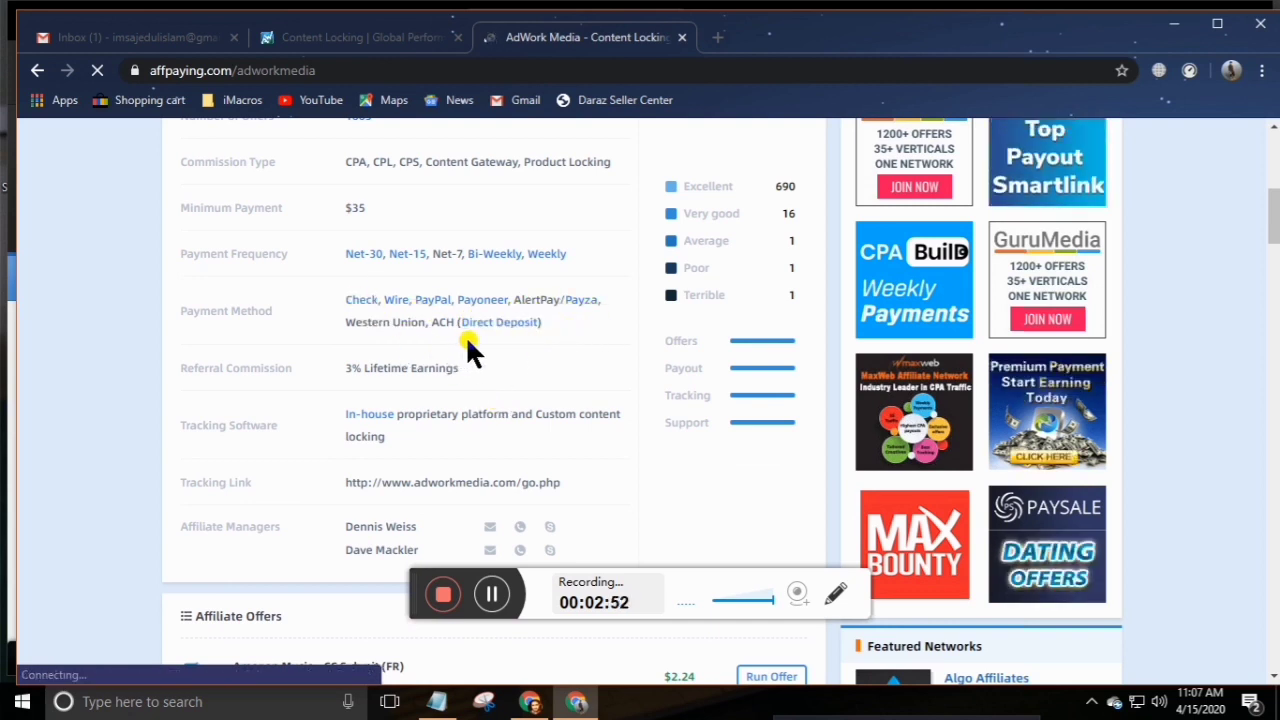
scroll(420, 358, down, 1)
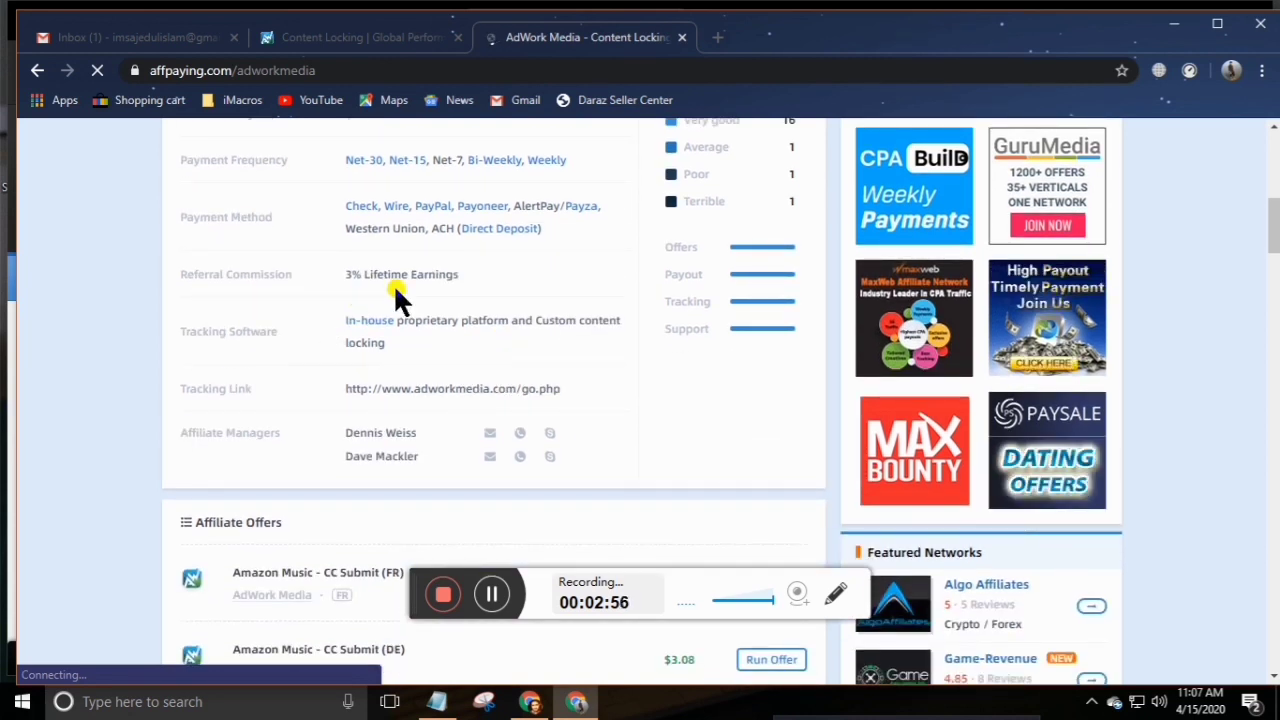
drag(458, 276, 347, 278)
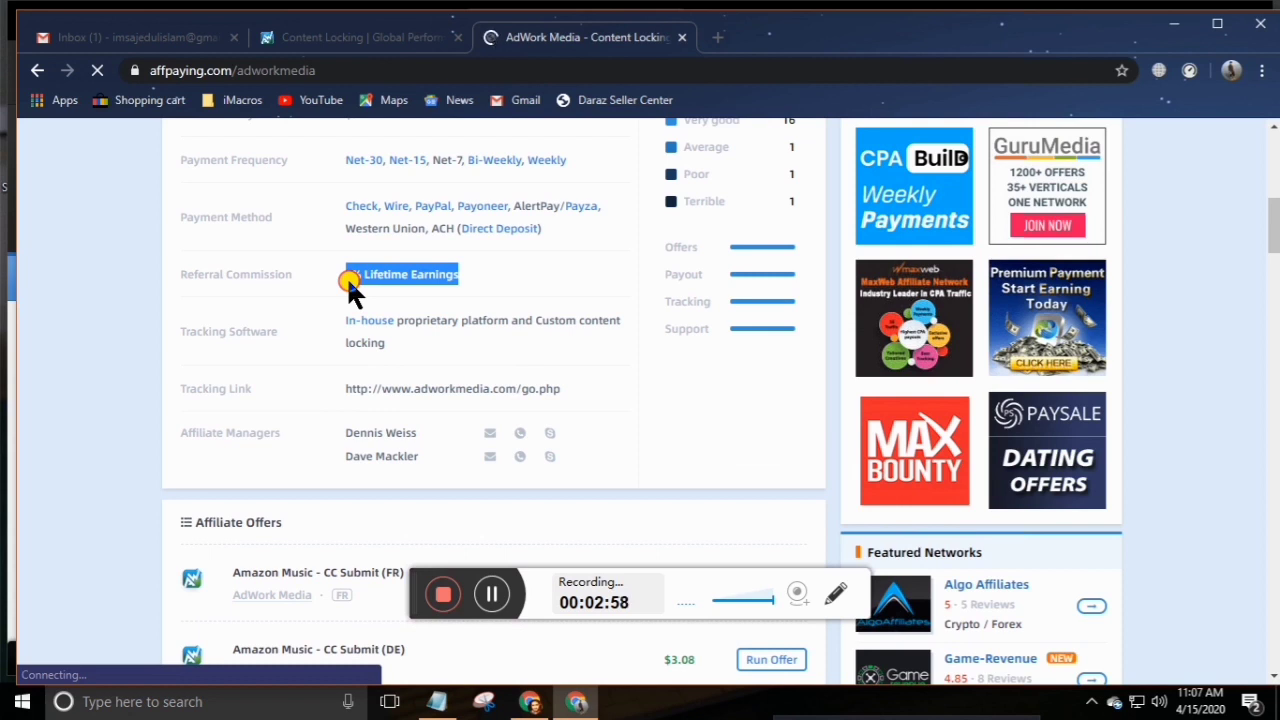
click(469, 279)
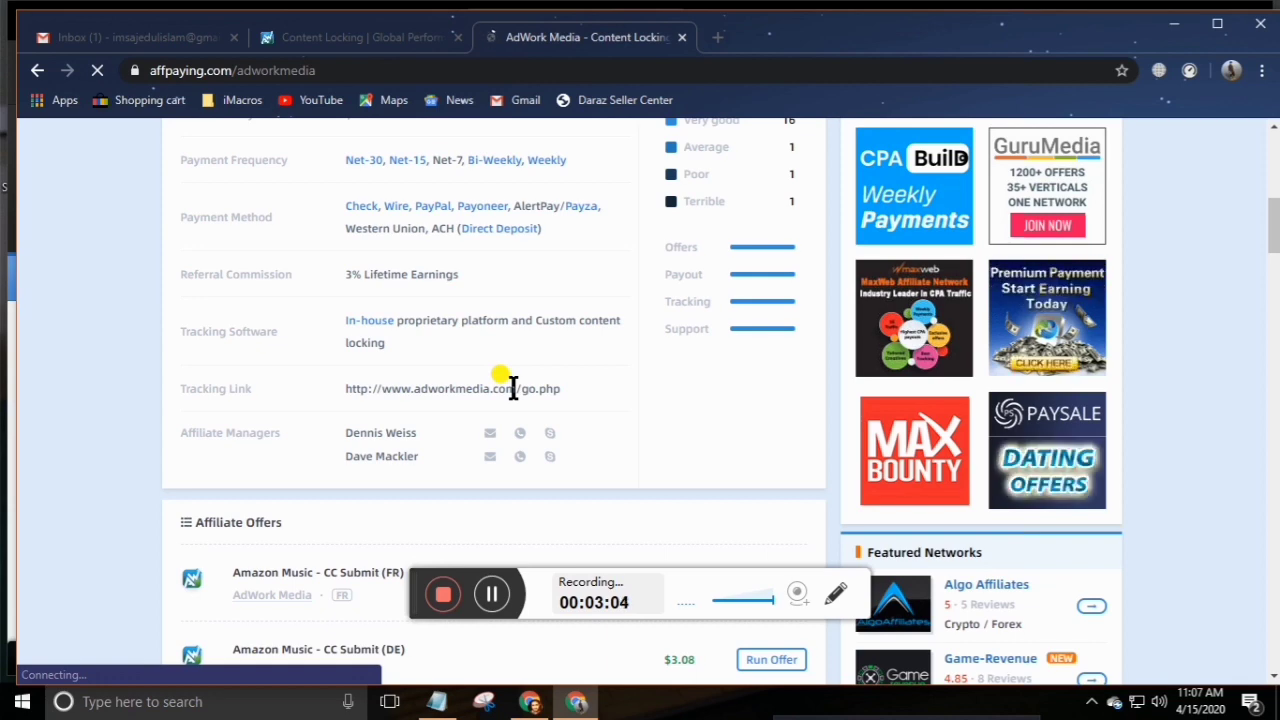
- Read through the member reviews of AdWork Media and examine its payment proofs
scroll(513, 388, down, 2)
scroll(513, 392, down, 6)
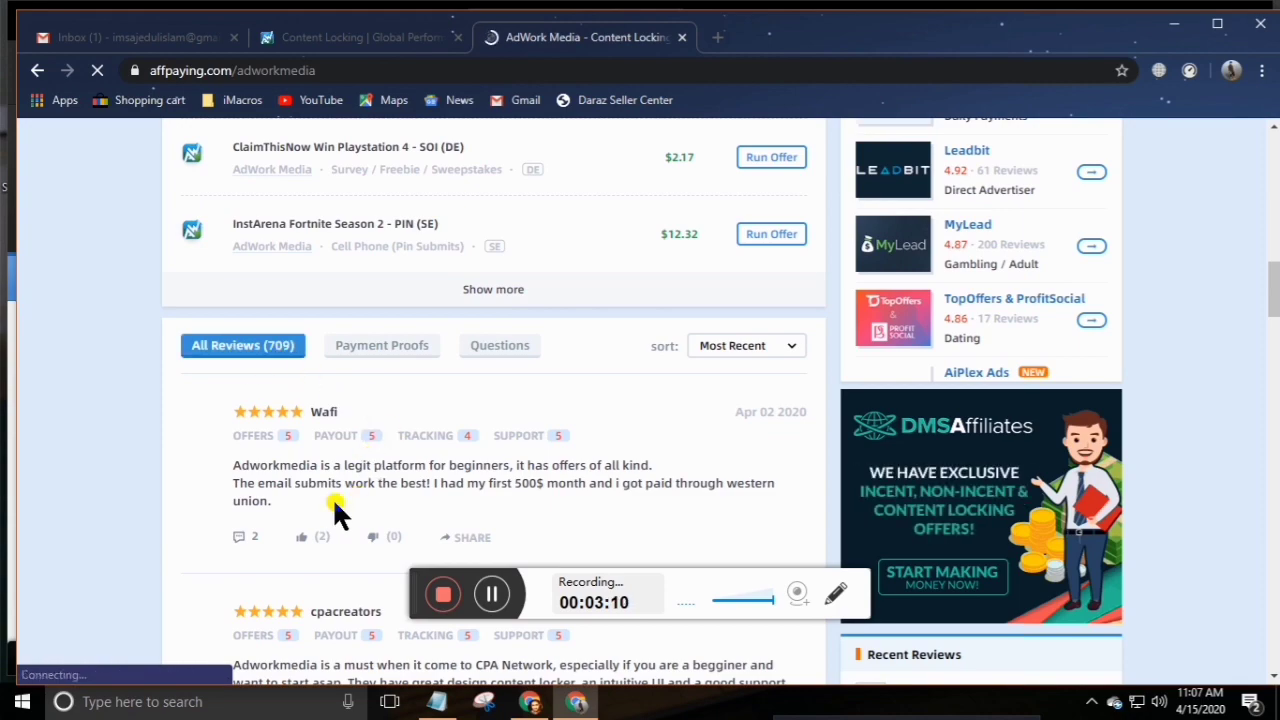
scroll(337, 514, down, 5)
scroll(337, 513, up, 2)
scroll(332, 497, up, 4)
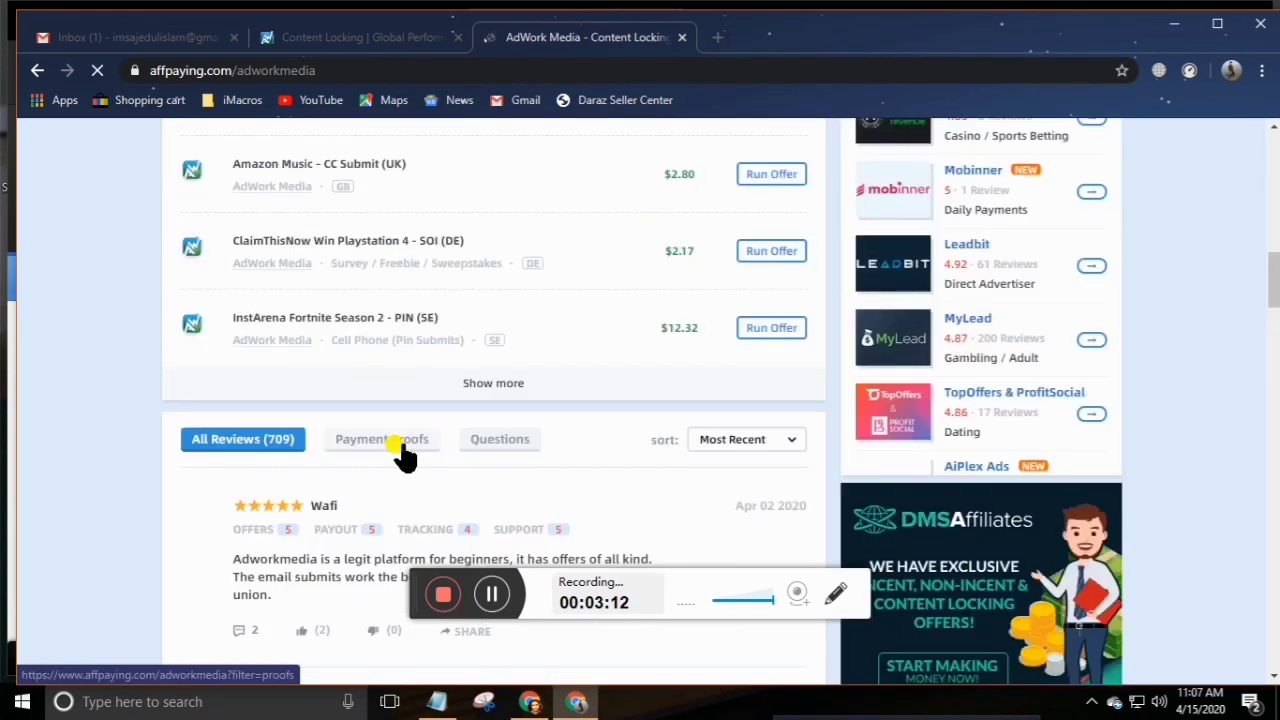
click(470, 450)
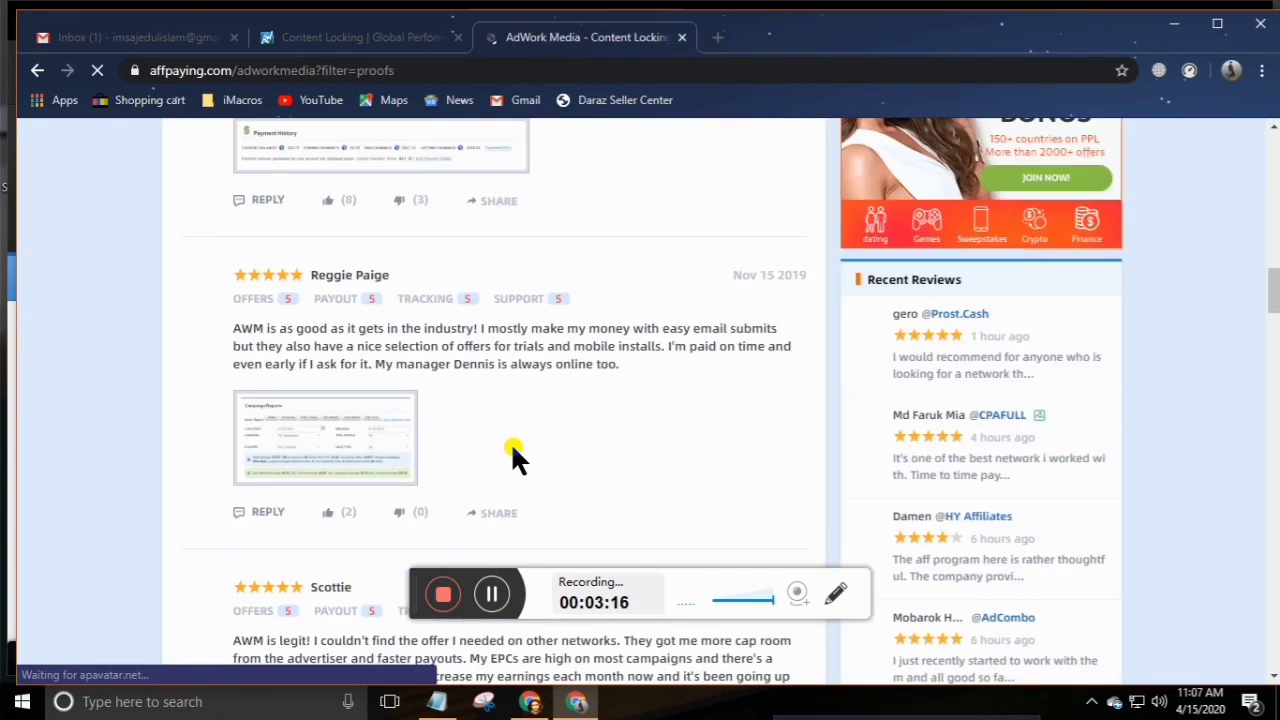
scroll(390, 457, down, 15)
scroll(388, 450, up, 10)
scroll(388, 455, up, 20)
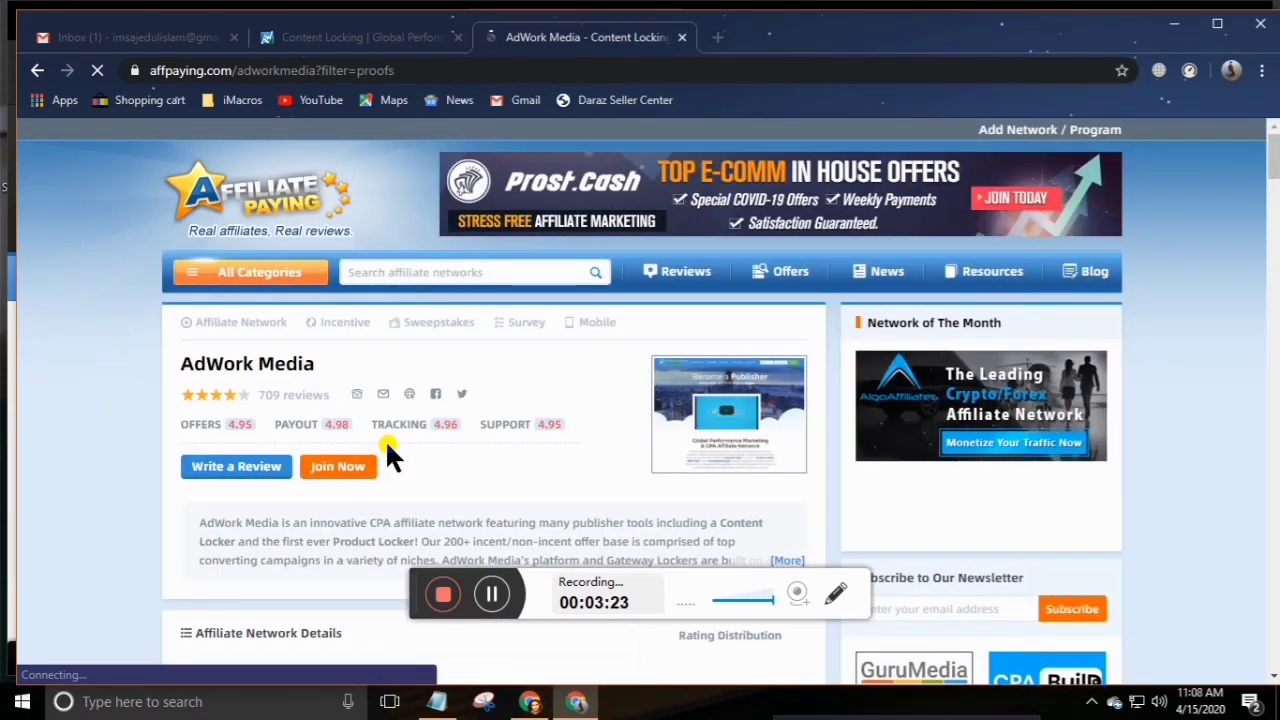
- Switch to the adworkmedia.com home page and follow its Get Started Now link to the publisher sign-up page
click(351, 32)
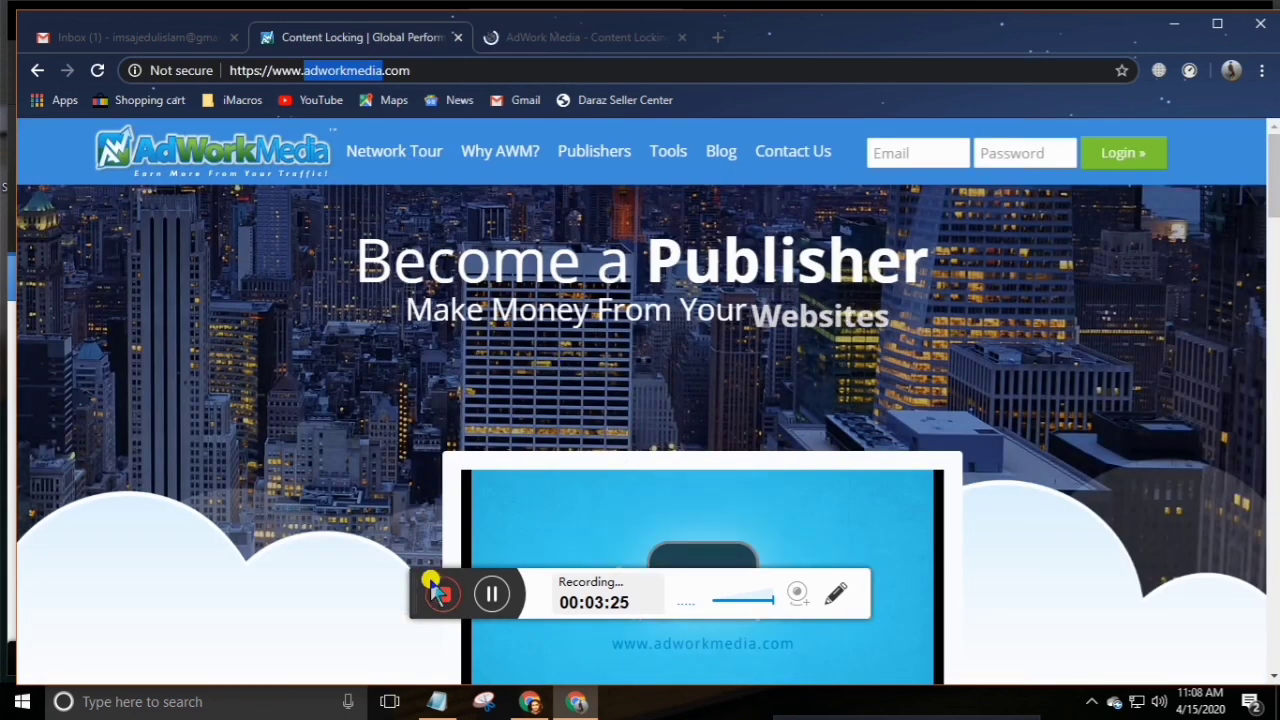
drag(403, 591, 625, 703)
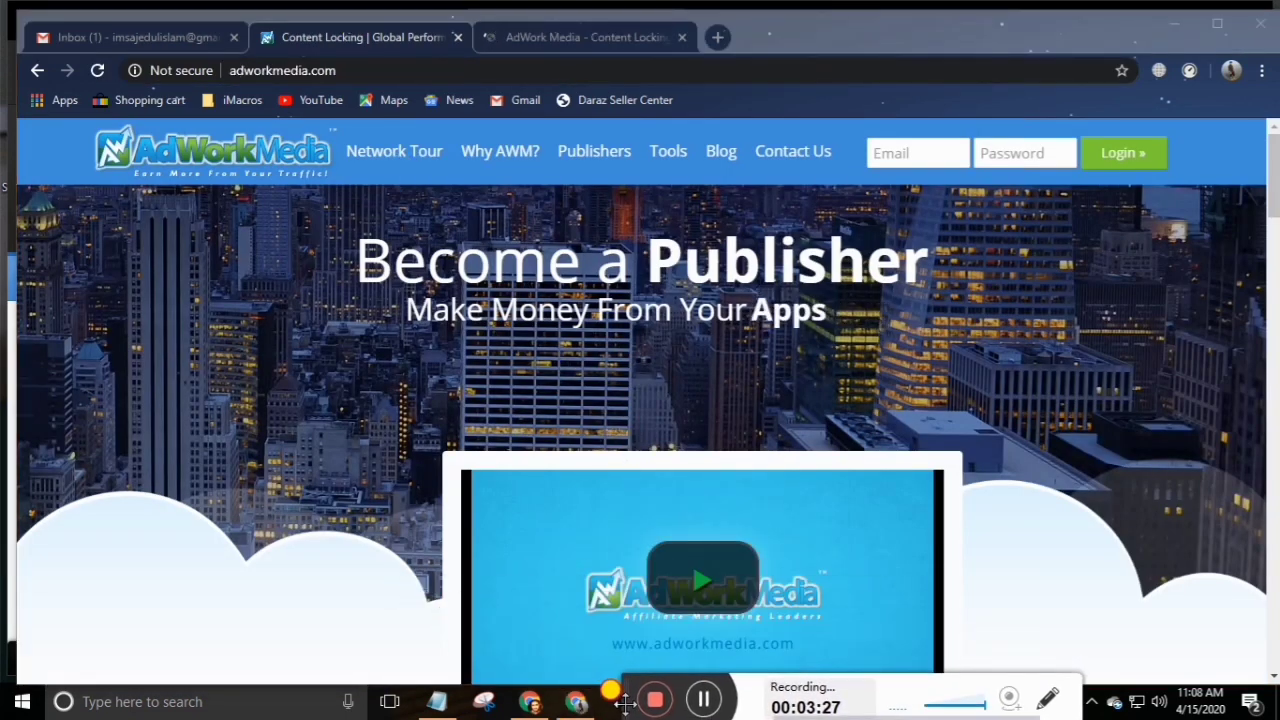
scroll(743, 343, down, 1)
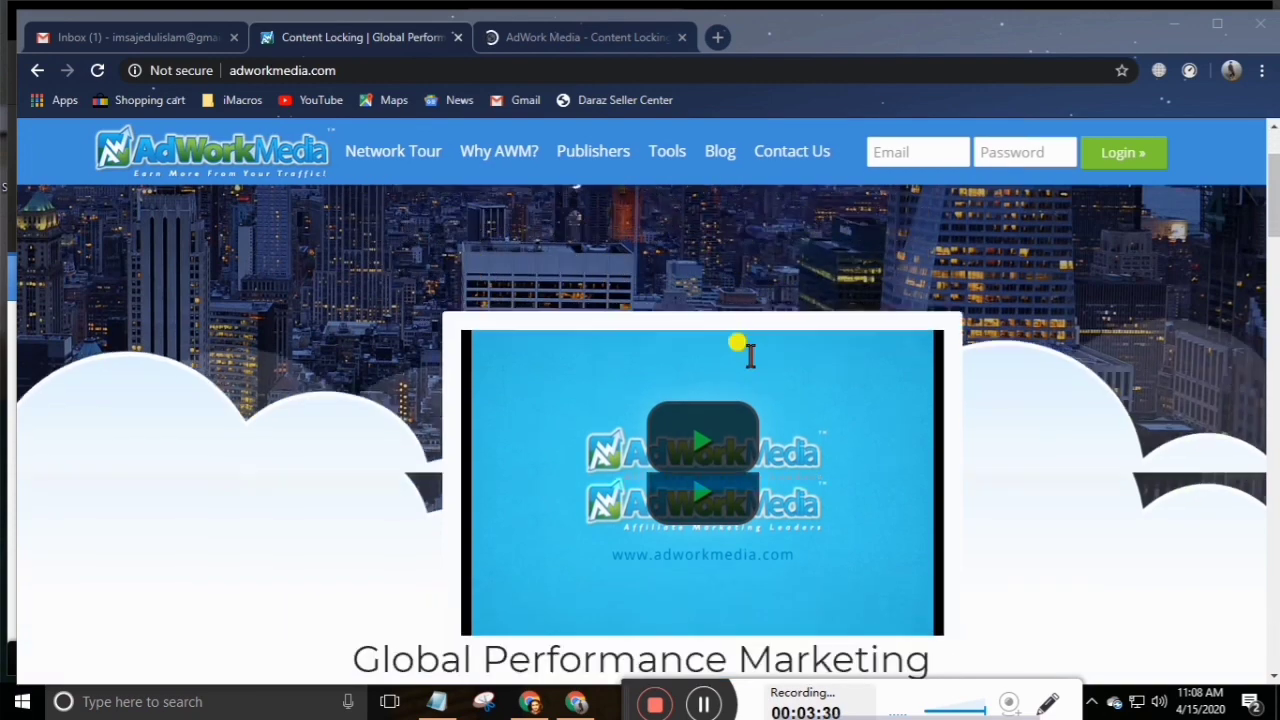
scroll(749, 355, up, 1)
scroll(632, 318, down, 6)
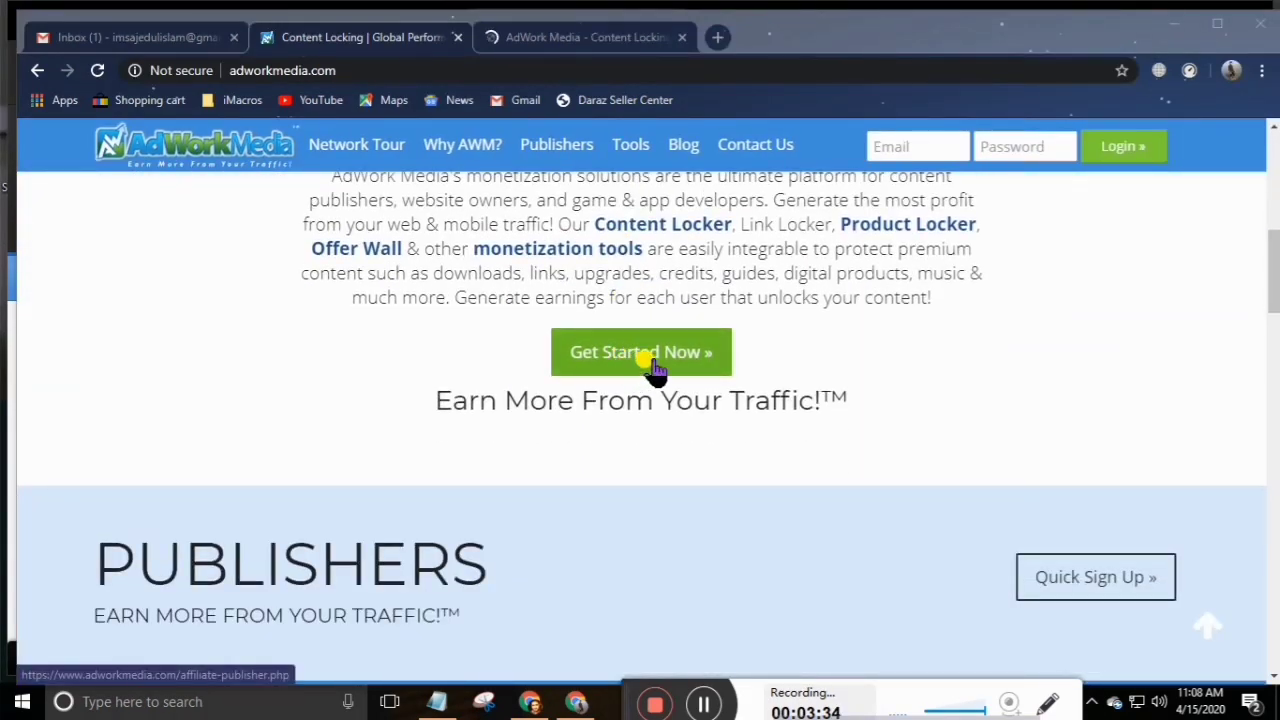
click(655, 370)
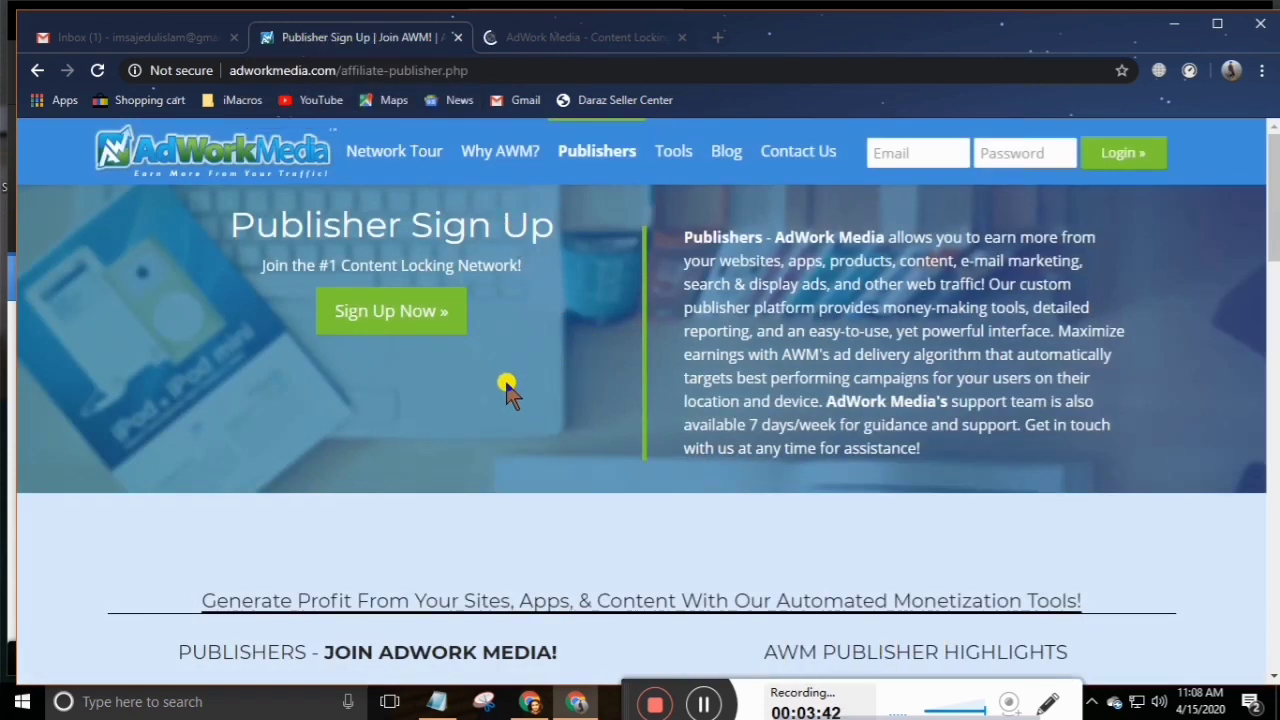
- Open the free publisher account application form and look over its account, promotion and website fields
scroll(555, 478, down, 10)
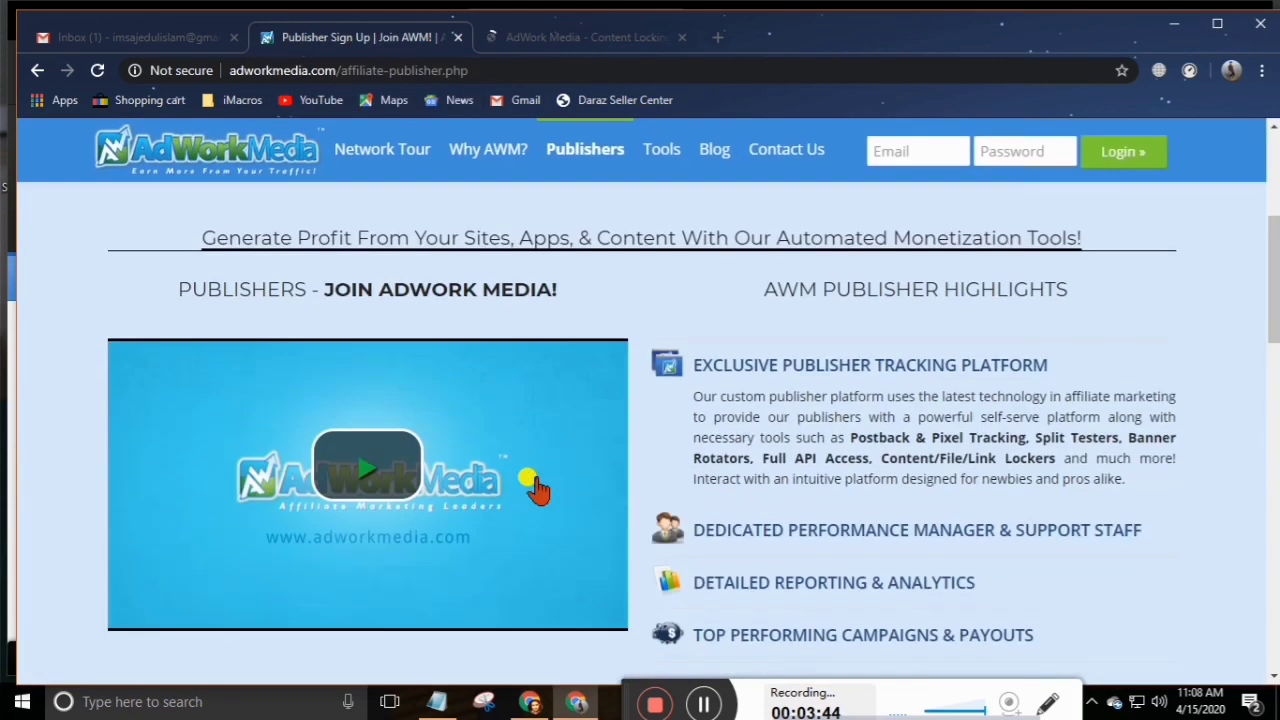
scroll(537, 478, up, 3)
scroll(534, 478, up, 6)
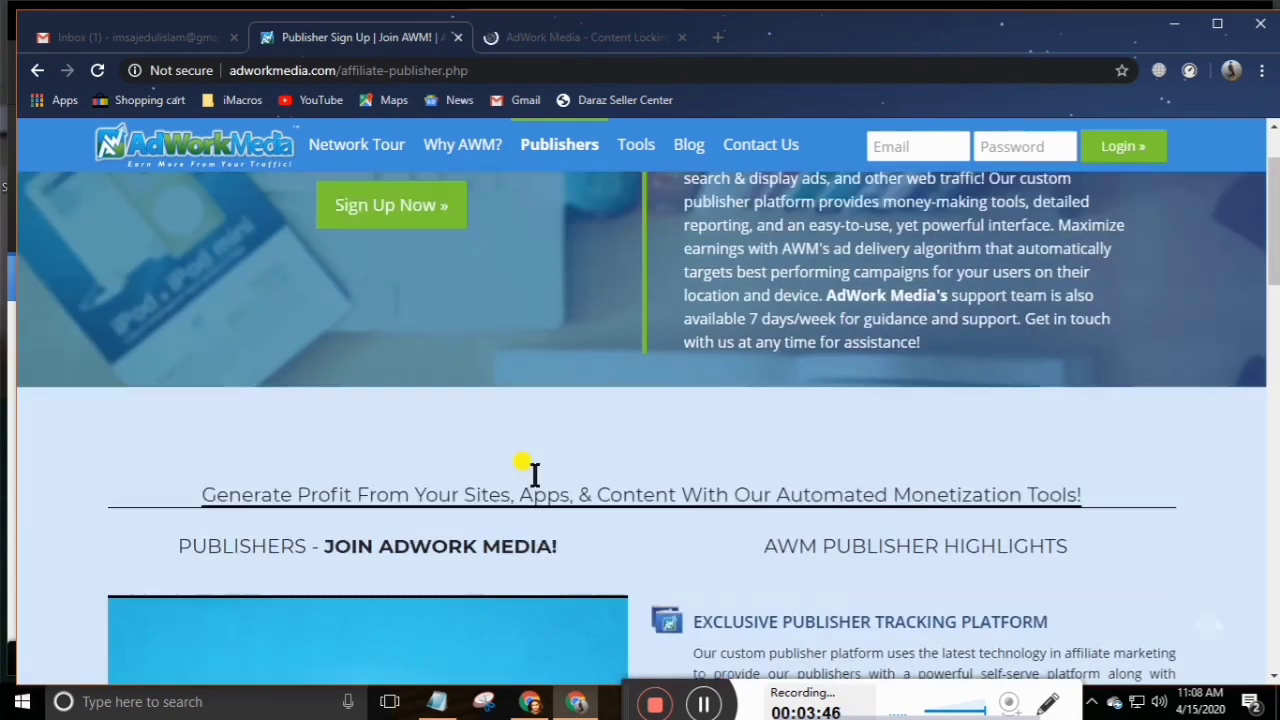
click(372, 318)
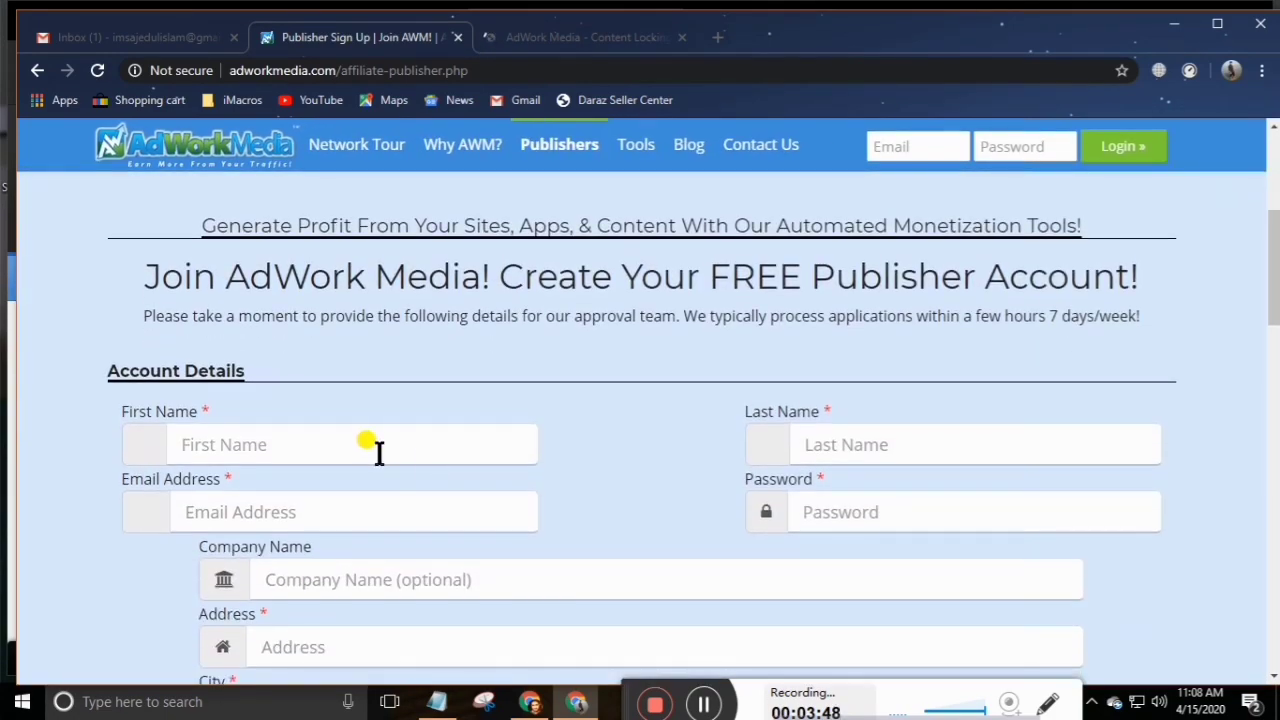
scroll(586, 534, down, 8)
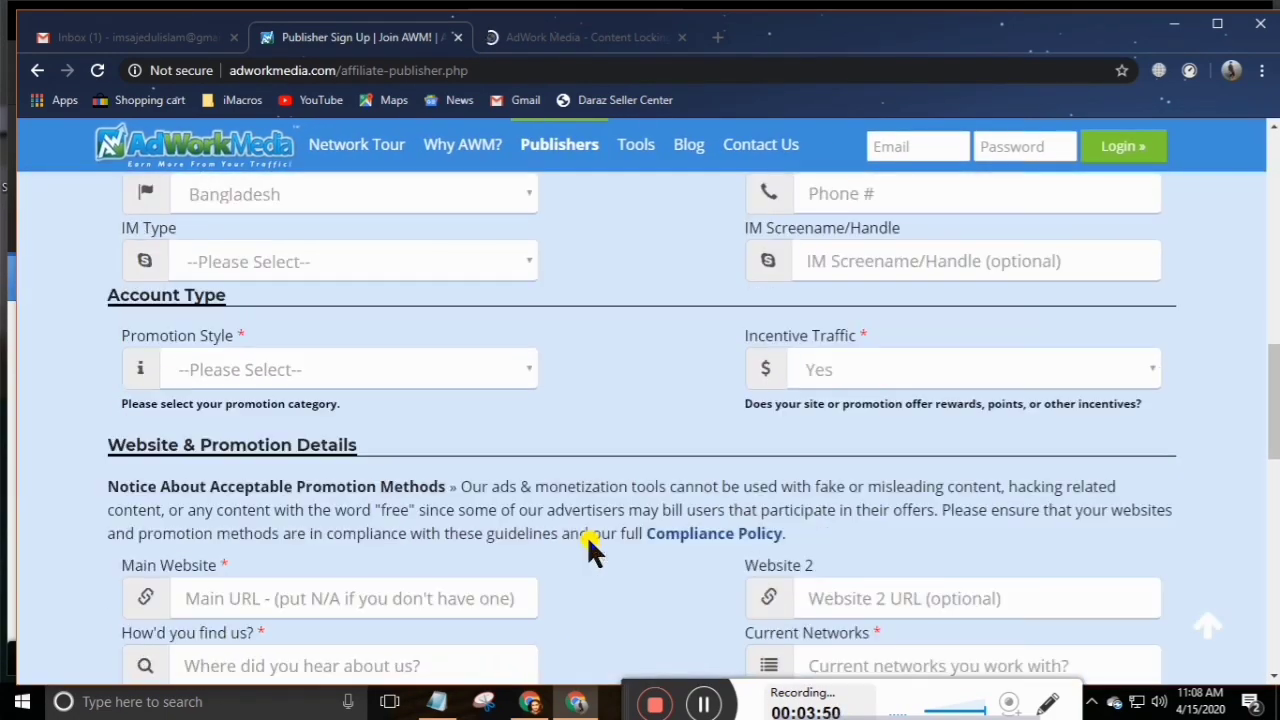
scroll(588, 538, up, 3)
scroll(580, 535, up, 7)
scroll(540, 538, down, 3)
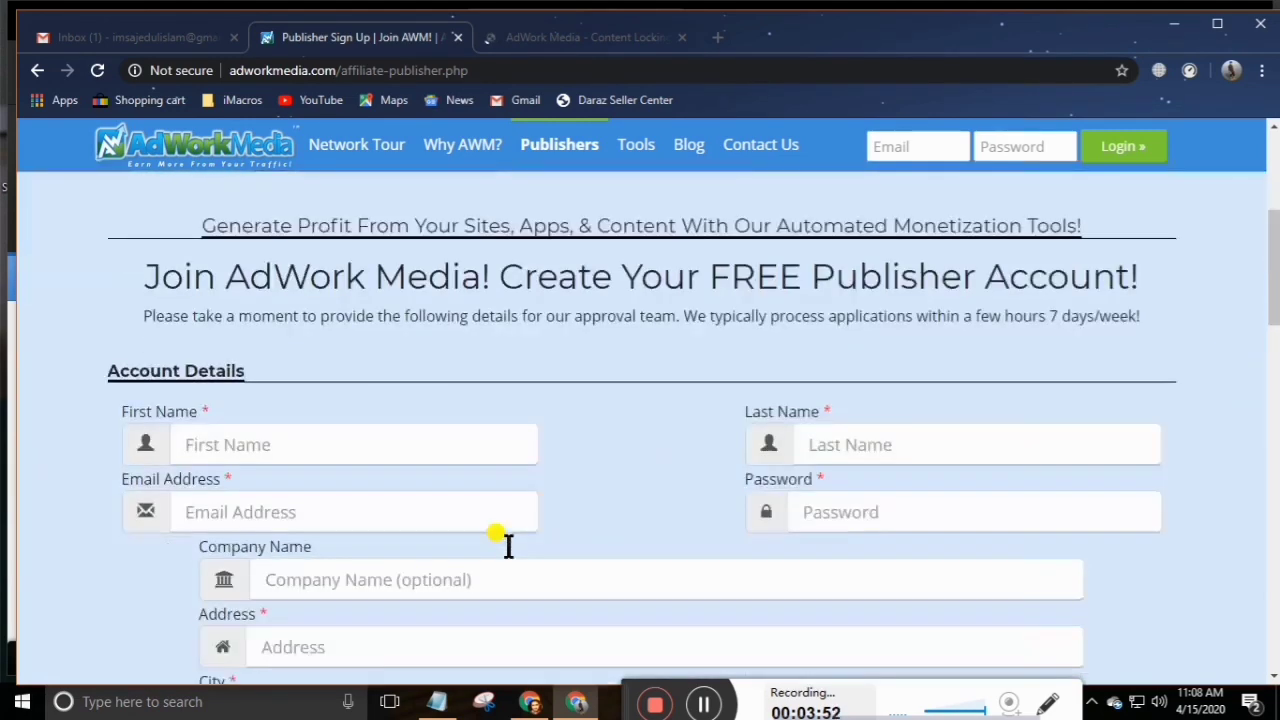
- Enter the applicant's first name and last name in the account details
click(376, 446)
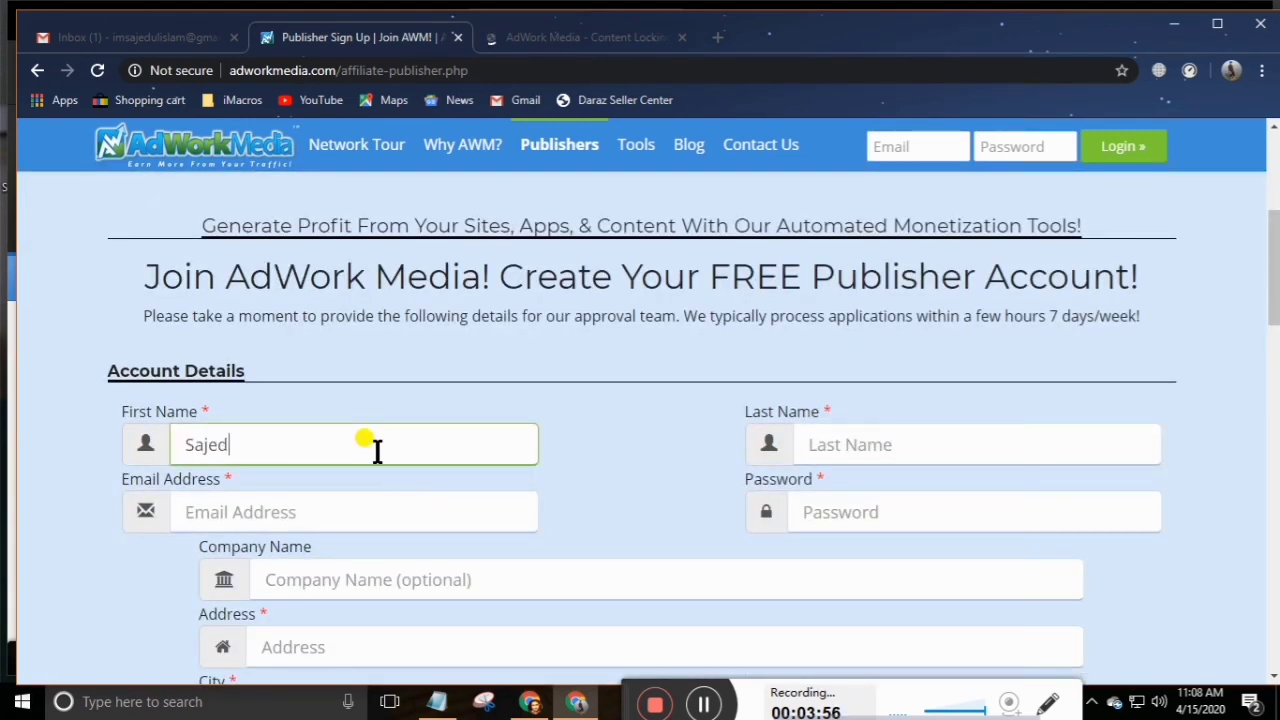
click(838, 443)
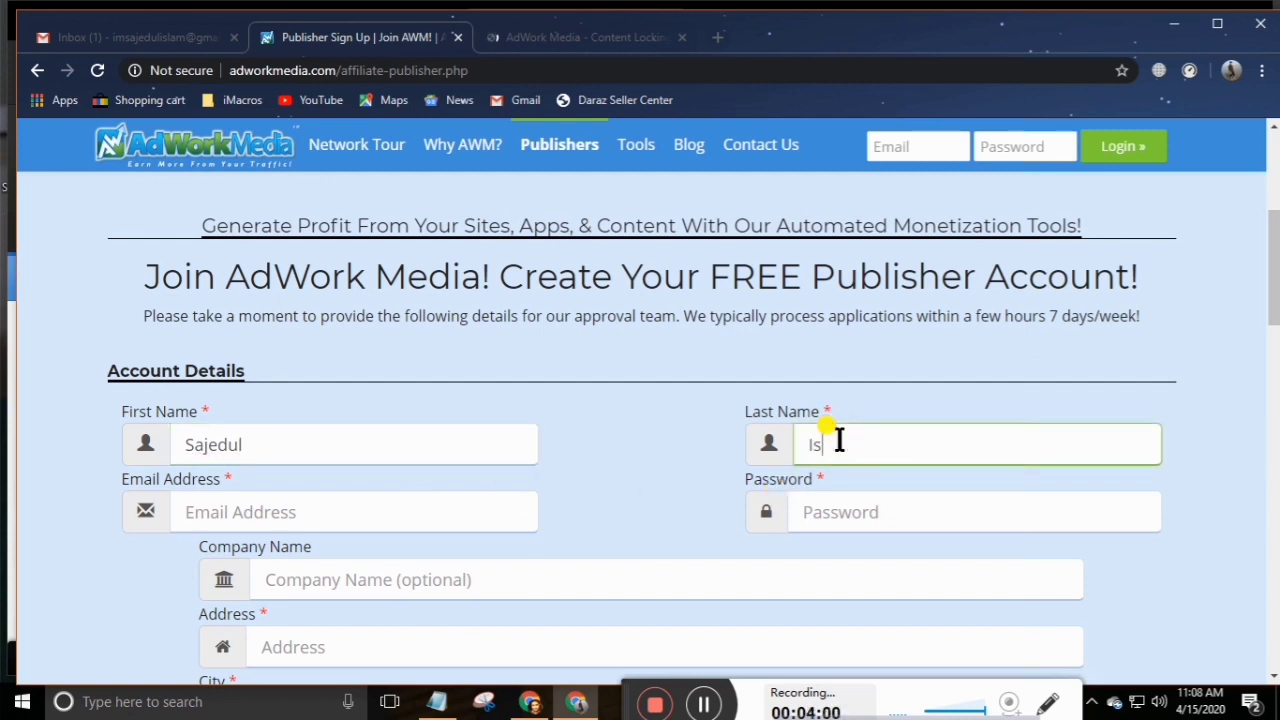
- Fill in the applicant's email address by copying it from the Notepad notes, and enter the account password
click(438, 515)
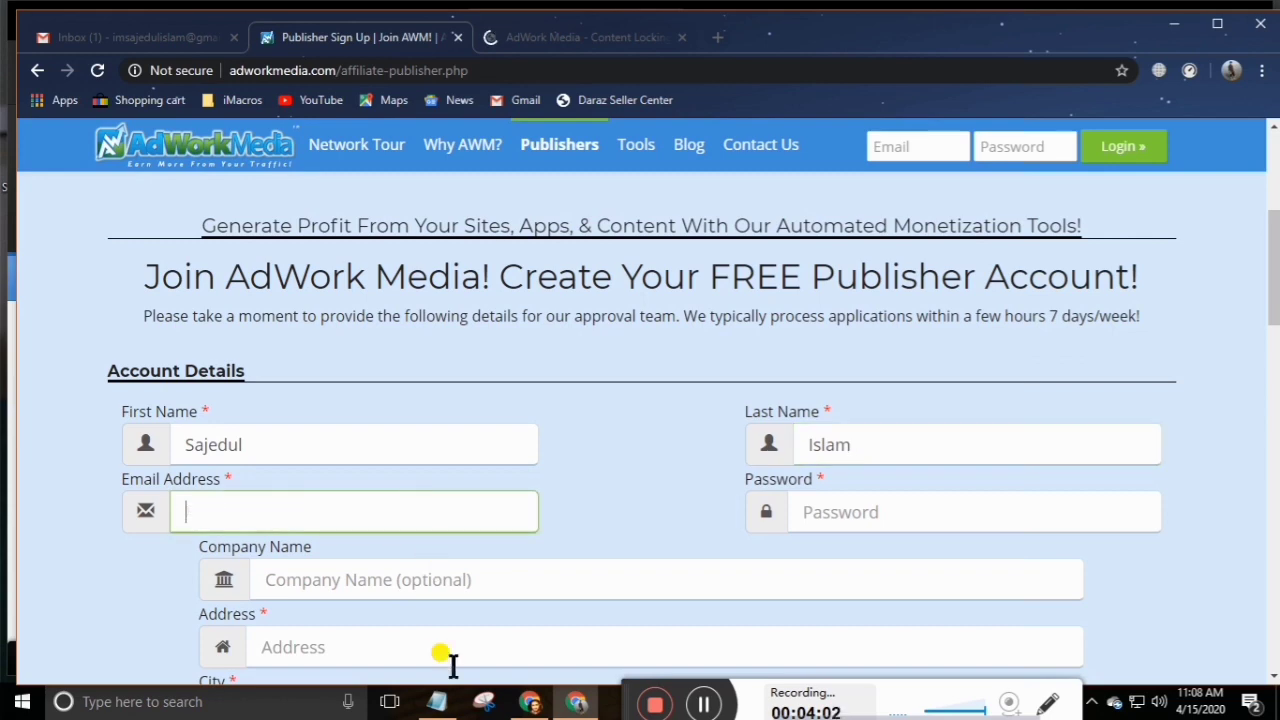
click(437, 701)
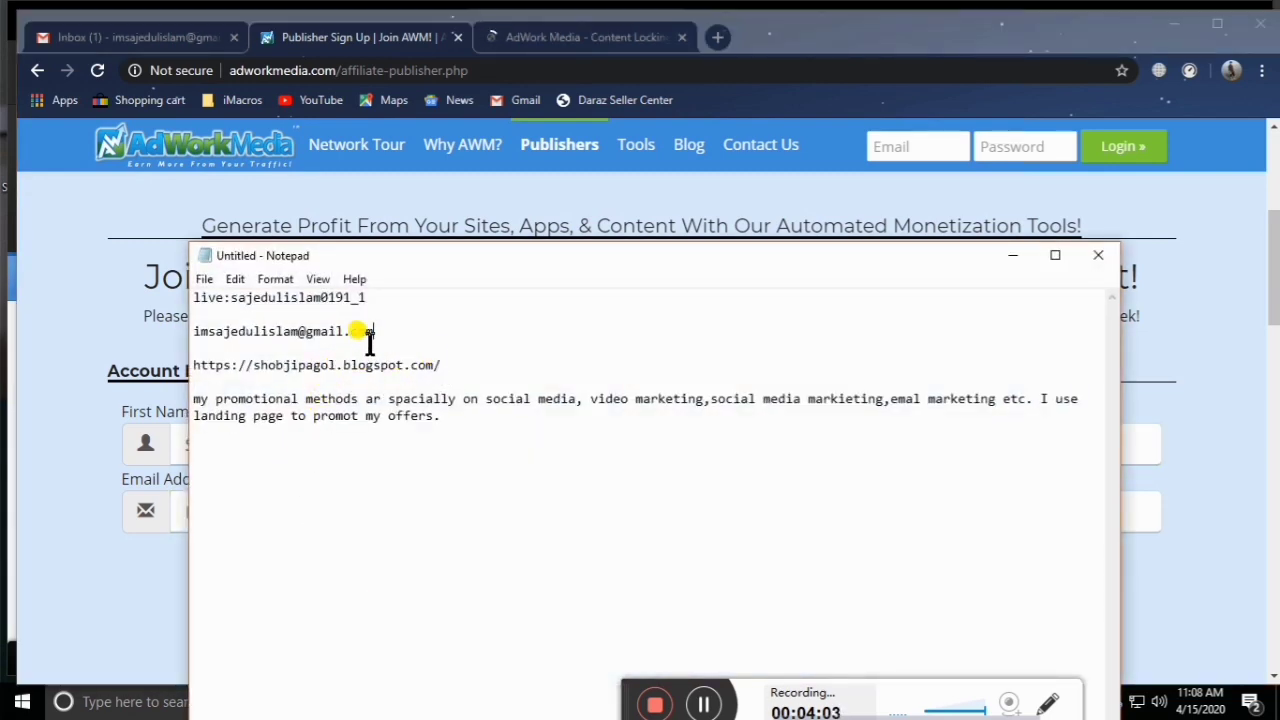
double_click(190, 332)
right_click(205, 332)
click(285, 389)
click(1012, 256)
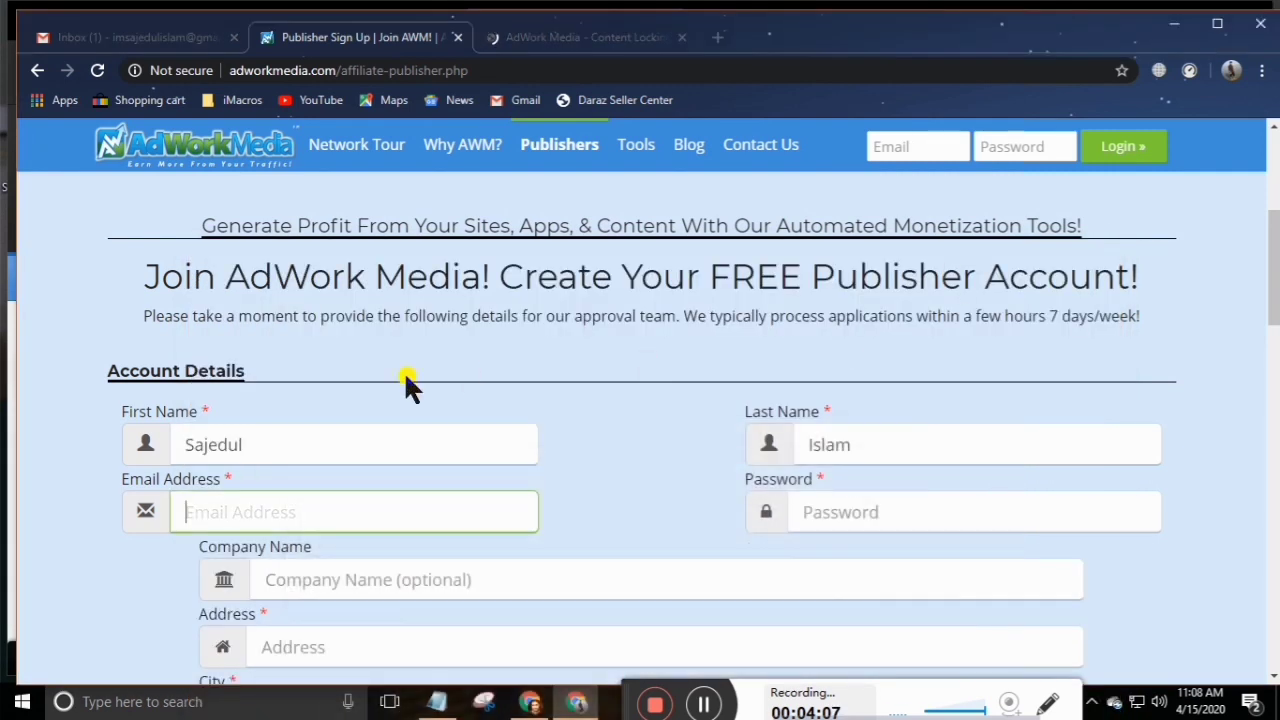
right_click(280, 505)
click(325, 364)
click(890, 518)
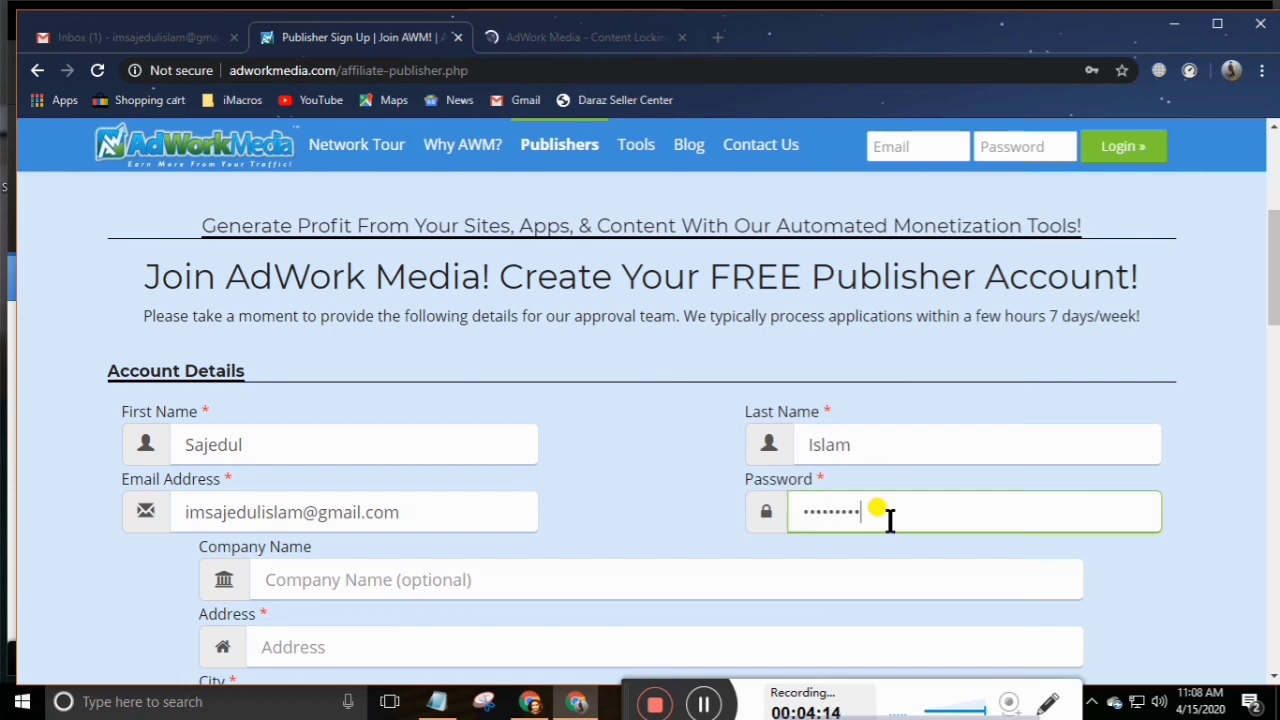
- Fill in the address, city, ZIP and phone from the saved autofill entry, and set the state to Other (Outside US/CA)
scroll(717, 571, down, 2)
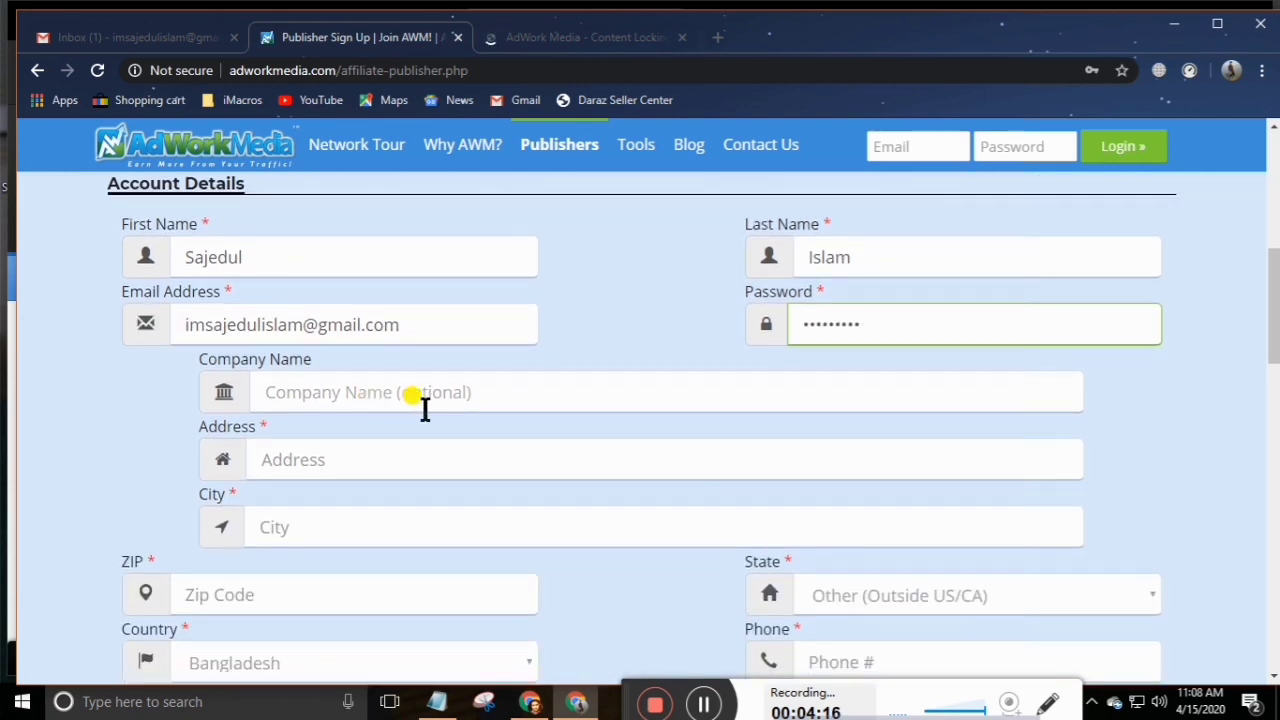
click(512, 478)
click(423, 509)
scroll(543, 483, down, 2)
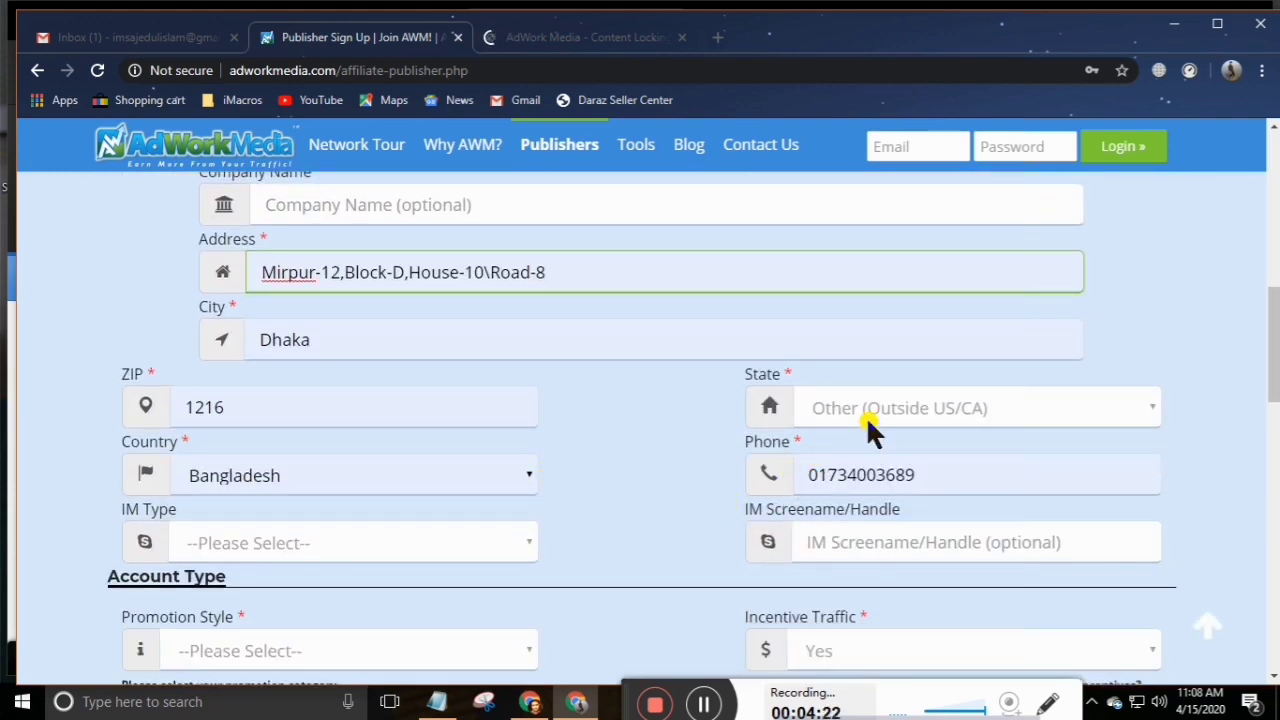
click(823, 418)
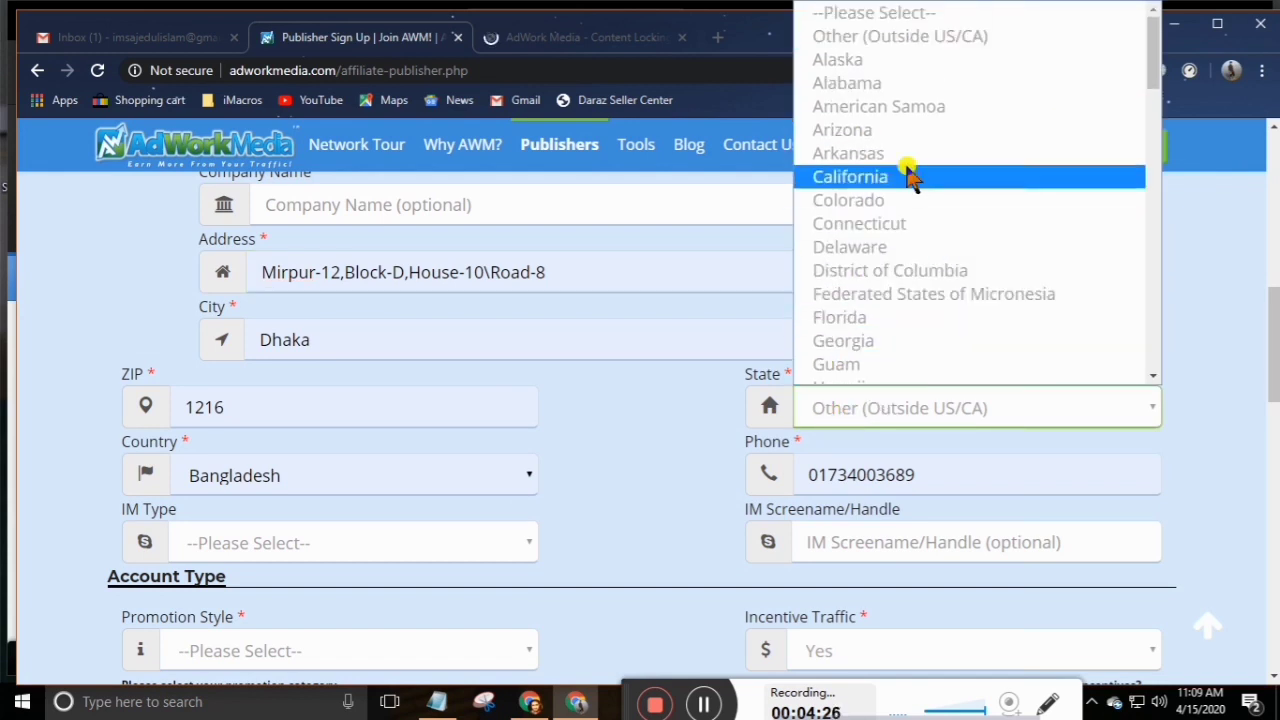
click(929, 36)
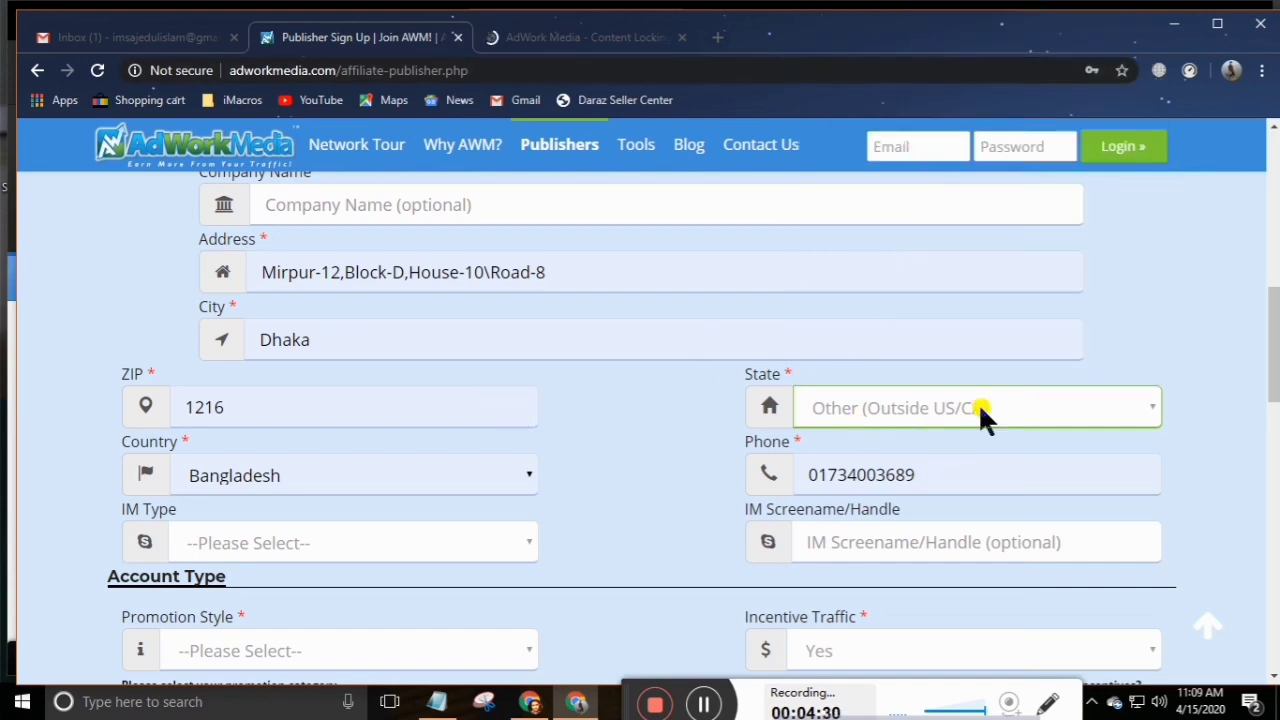
- Set the IM type to Skype and fill in the screen name with the Skype handle copied from the Notepad notes
scroll(575, 488, down, 2)
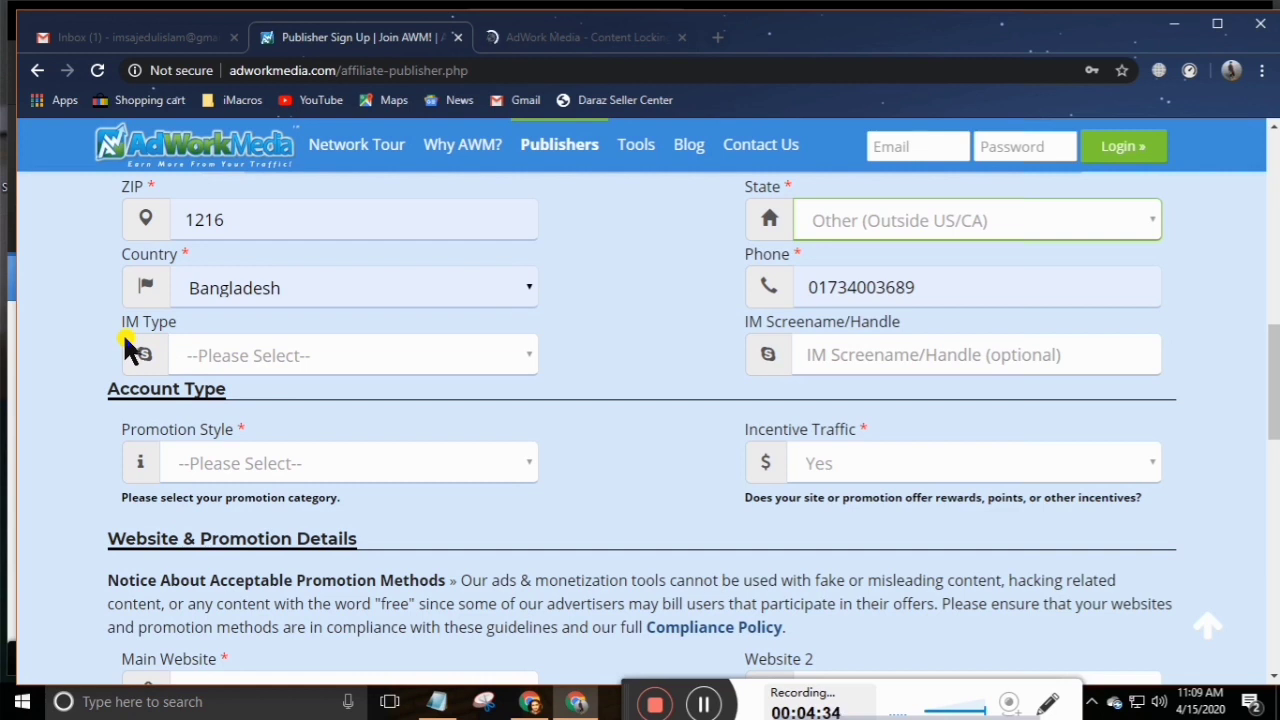
click(277, 362)
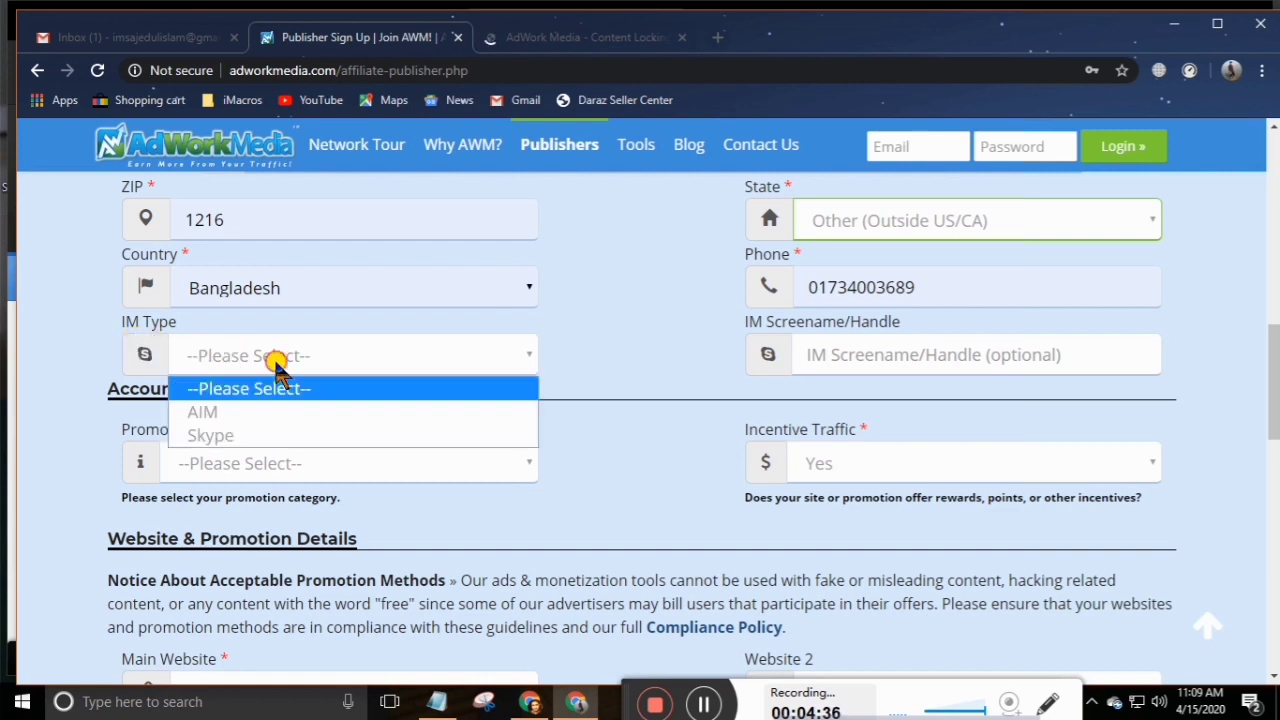
click(253, 437)
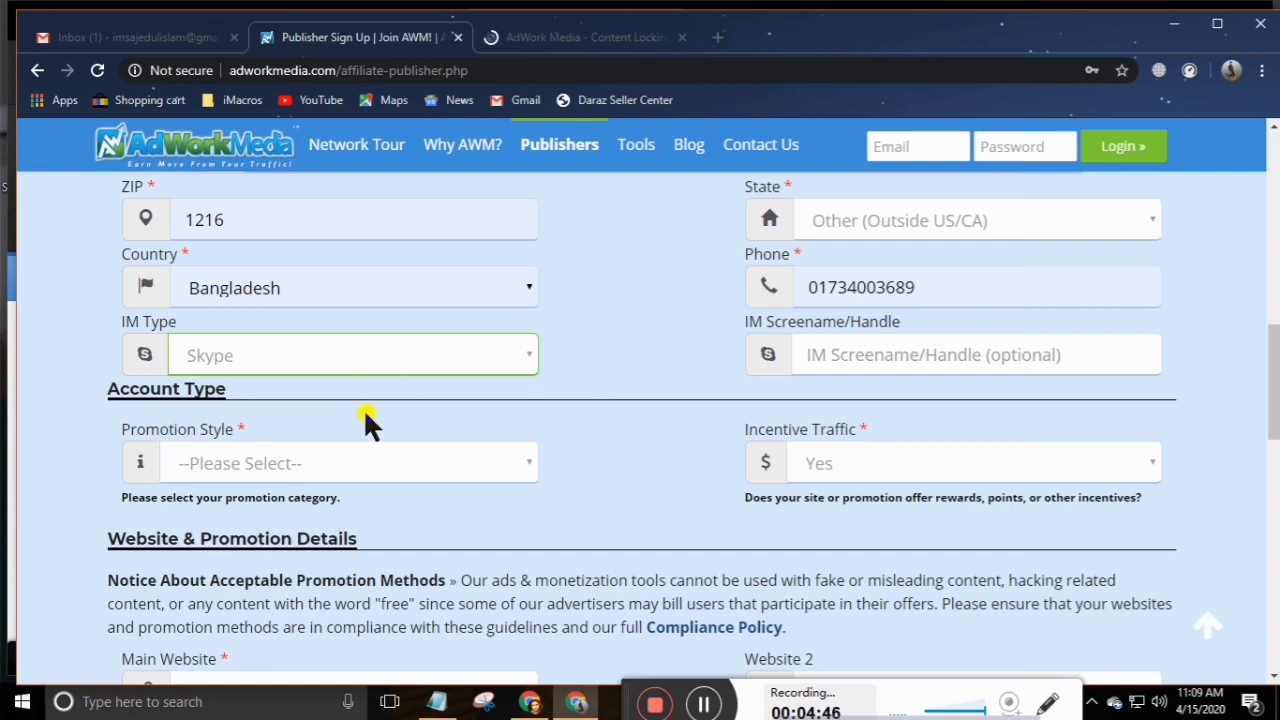
click(880, 356)
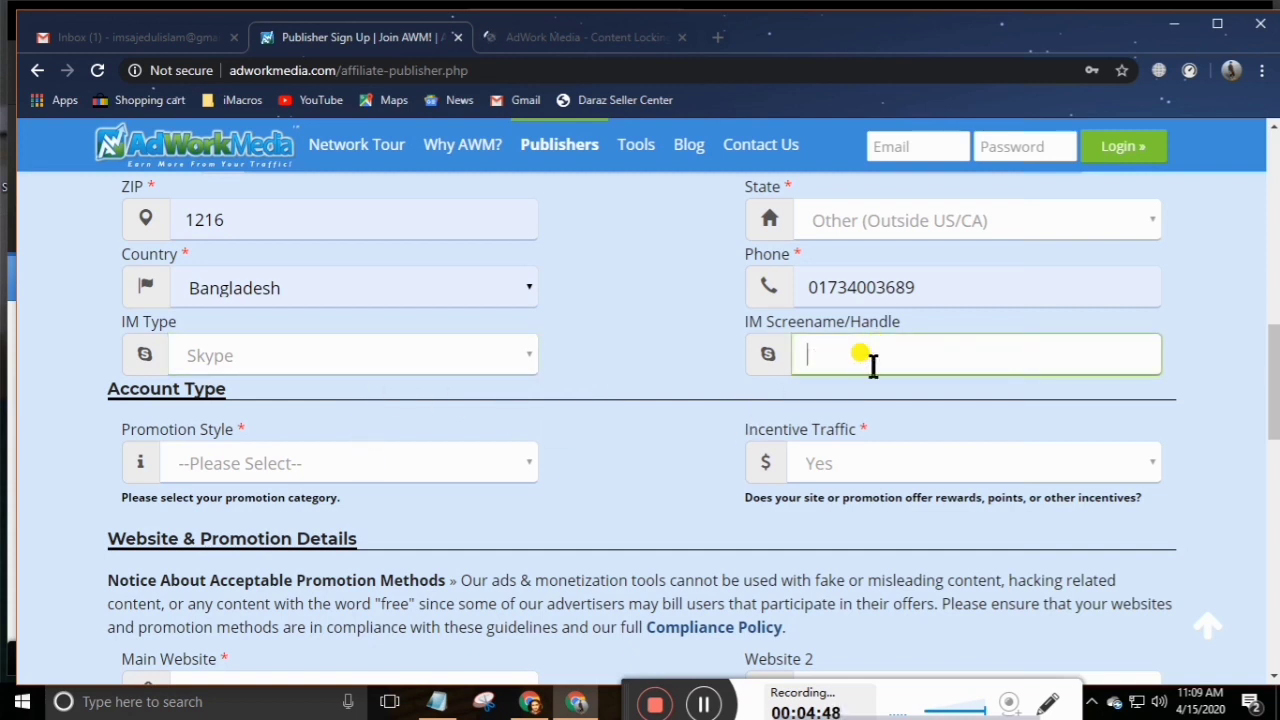
click(441, 703)
drag(368, 297, 211, 307)
right_click(211, 297)
click(266, 354)
click(1013, 257)
right_click(855, 345)
click(948, 462)
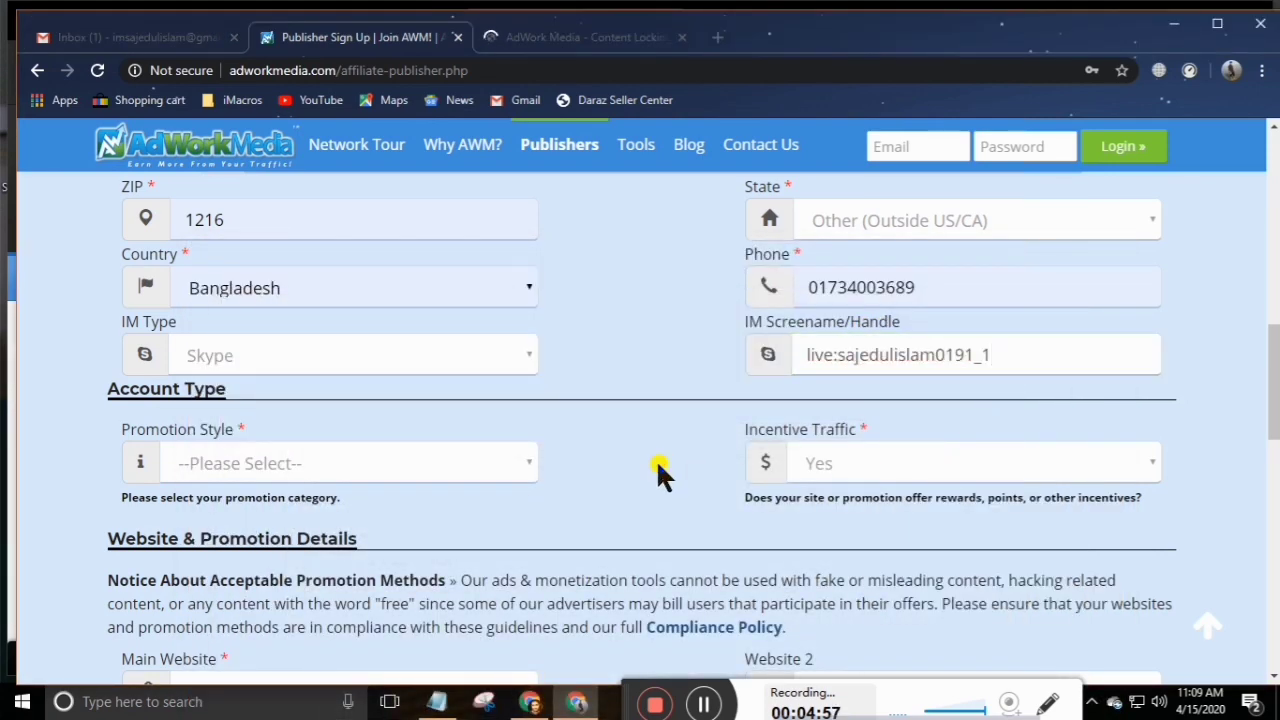
- Set the promotion style to PPC/PPV/Display/Social Promotion and incentive traffic to No
click(357, 472)
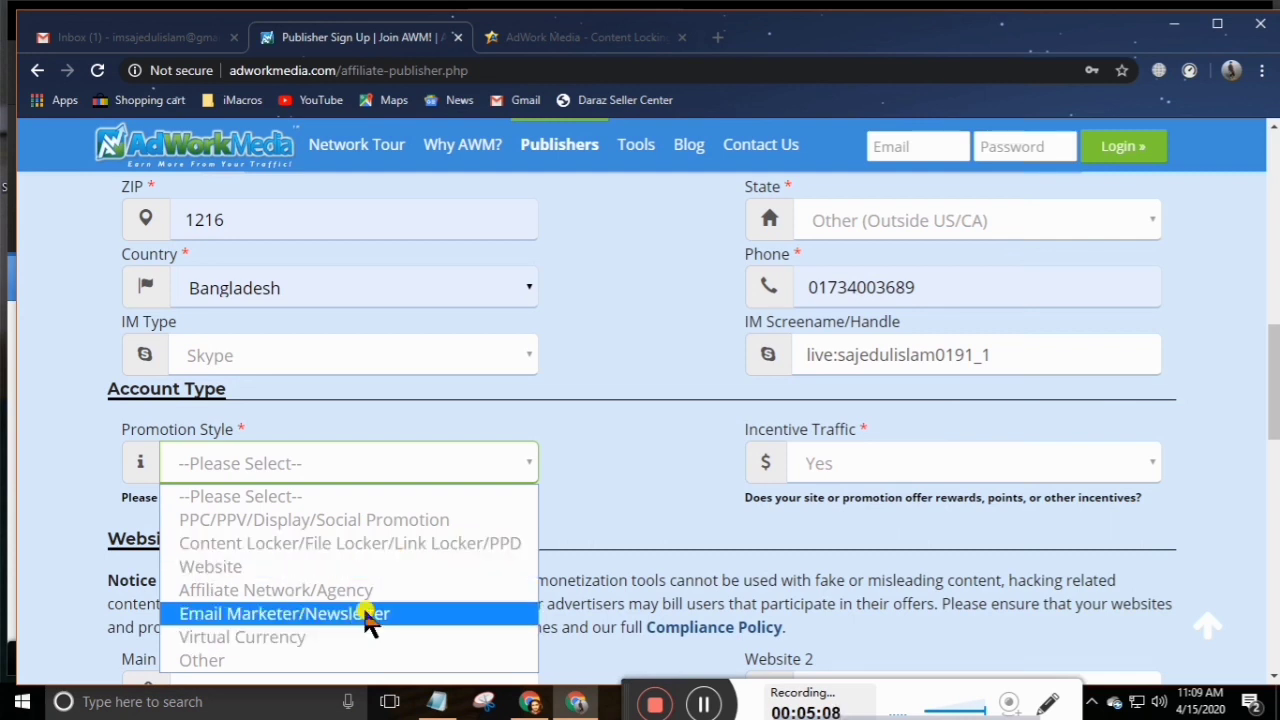
click(400, 530)
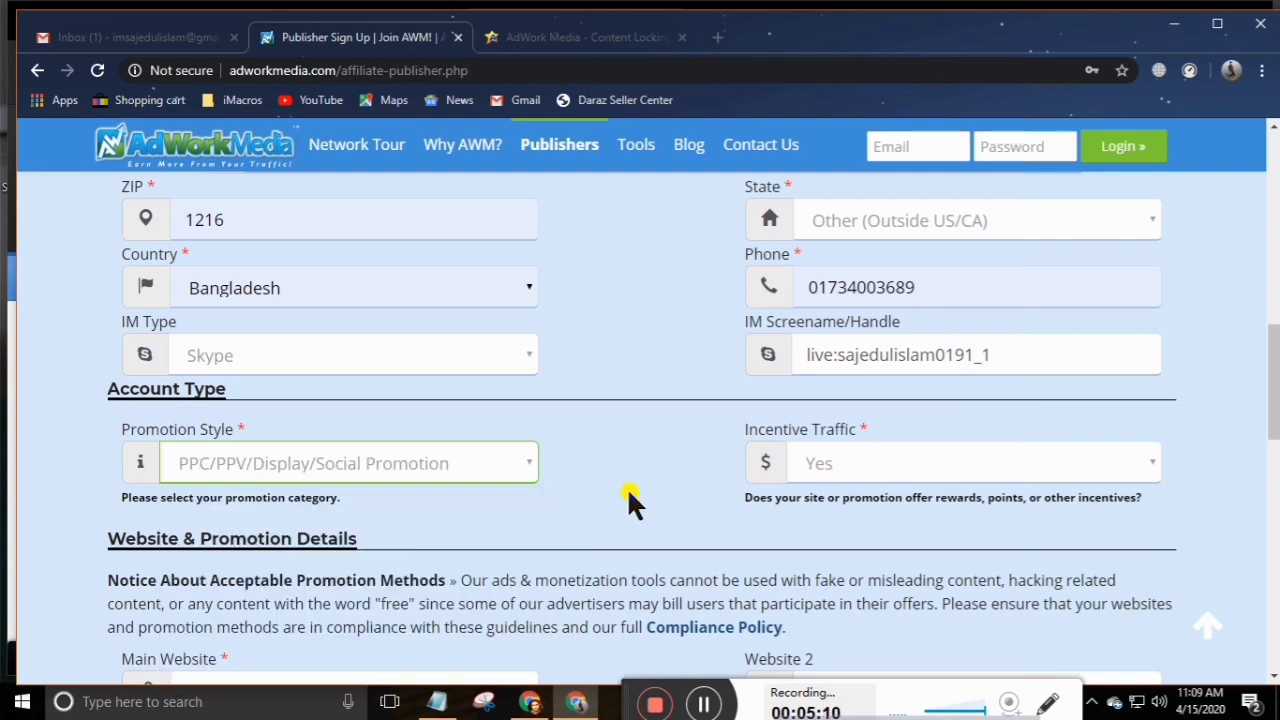
click(855, 466)
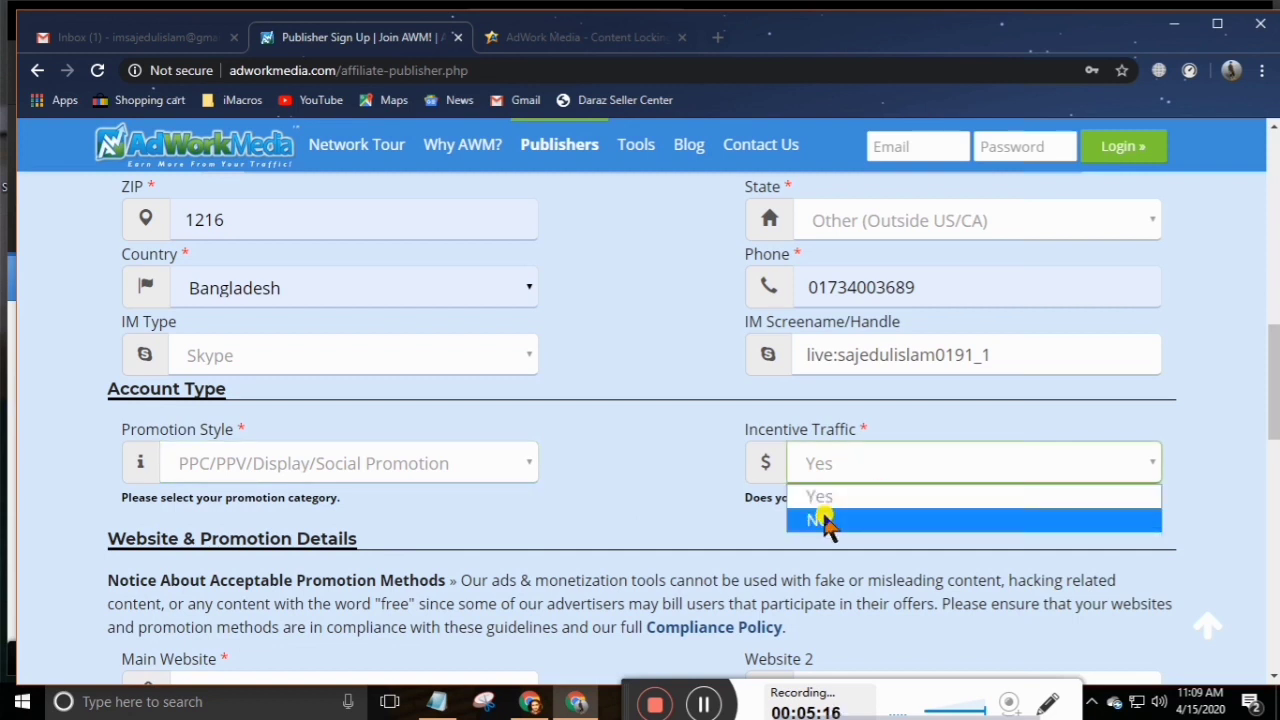
click(828, 521)
scroll(645, 520, down, 2)
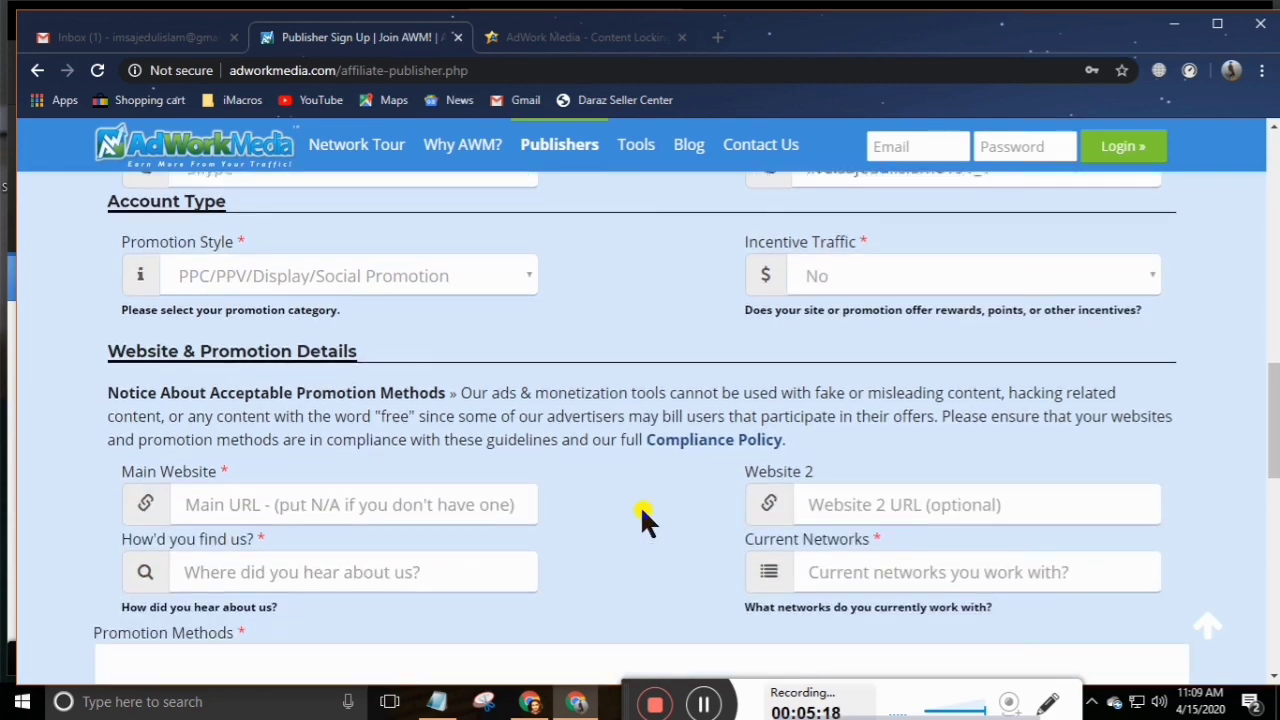
scroll(640, 510, down, 2)
scroll(523, 486, up, 1)
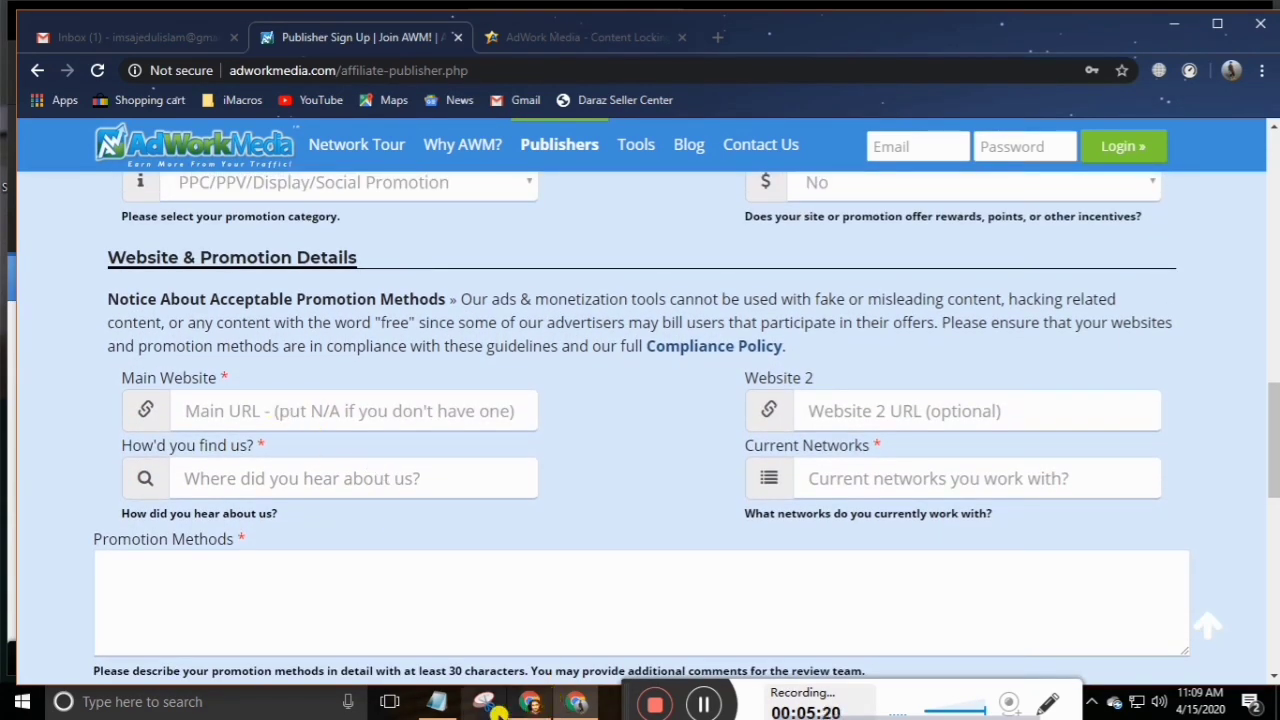
mouse_move(445, 705)
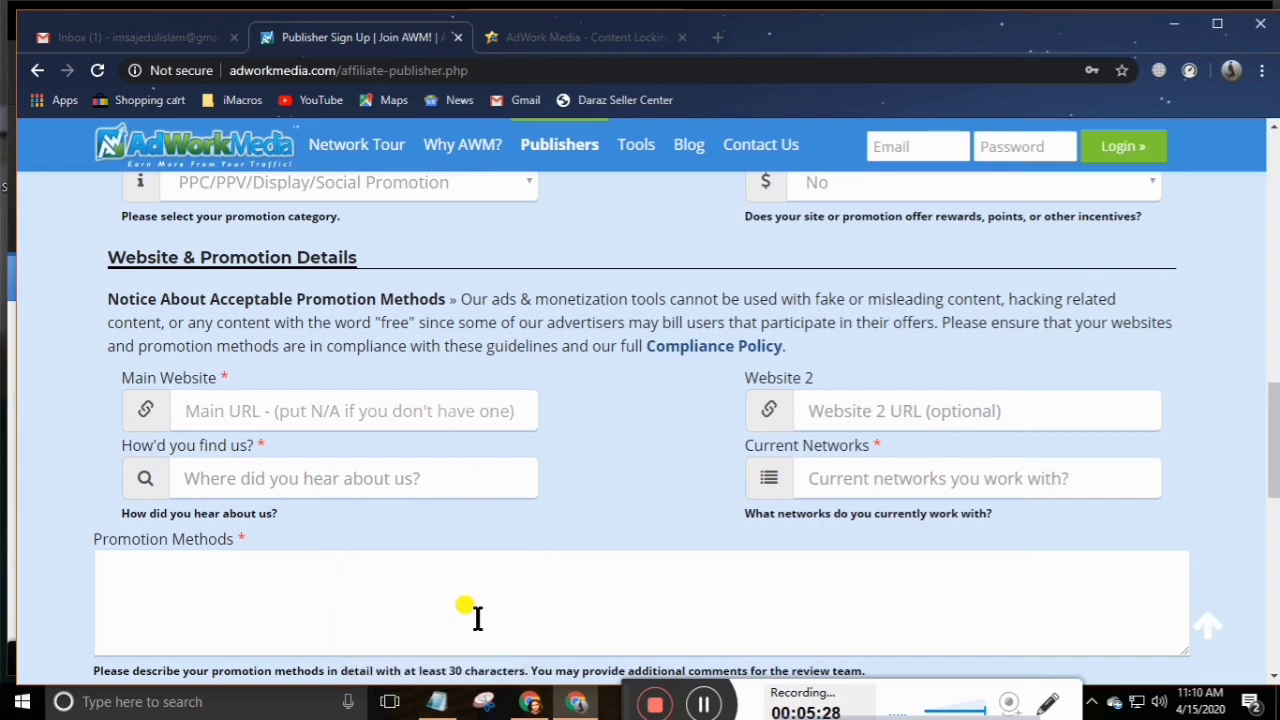
click(448, 708)
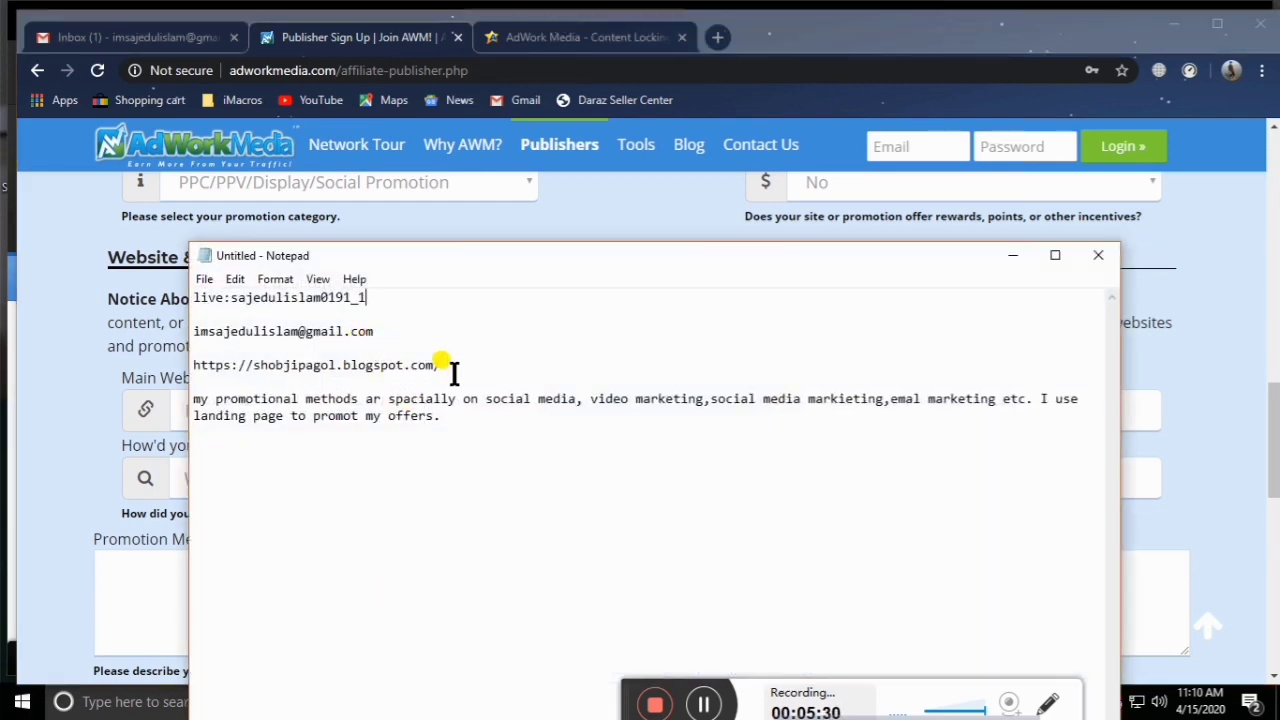
drag(197, 398, 192, 364)
right_click(192, 364)
click(242, 424)
click(1015, 255)
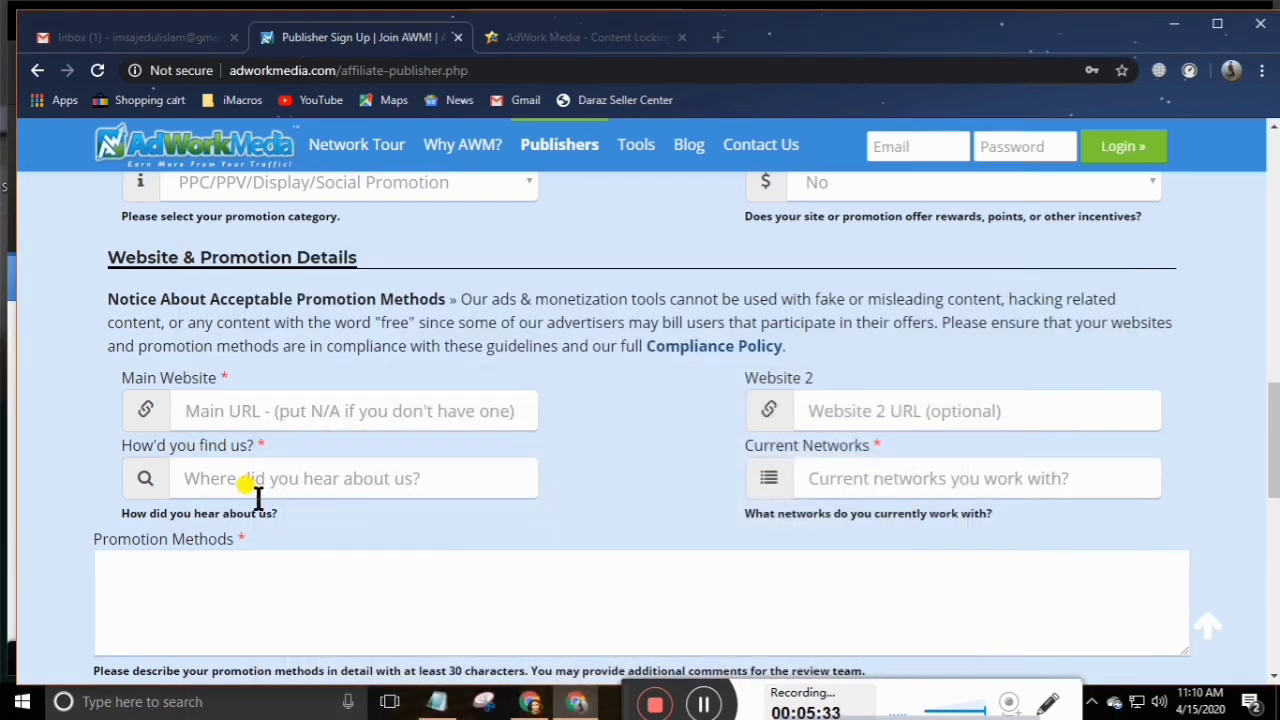
click(251, 408)
right_click(254, 410)
click(357, 515)
- Copy the description of social media, video and email marketing methods from the Notepad notes into the Promotion Methods field
scroll(605, 482, down, 2)
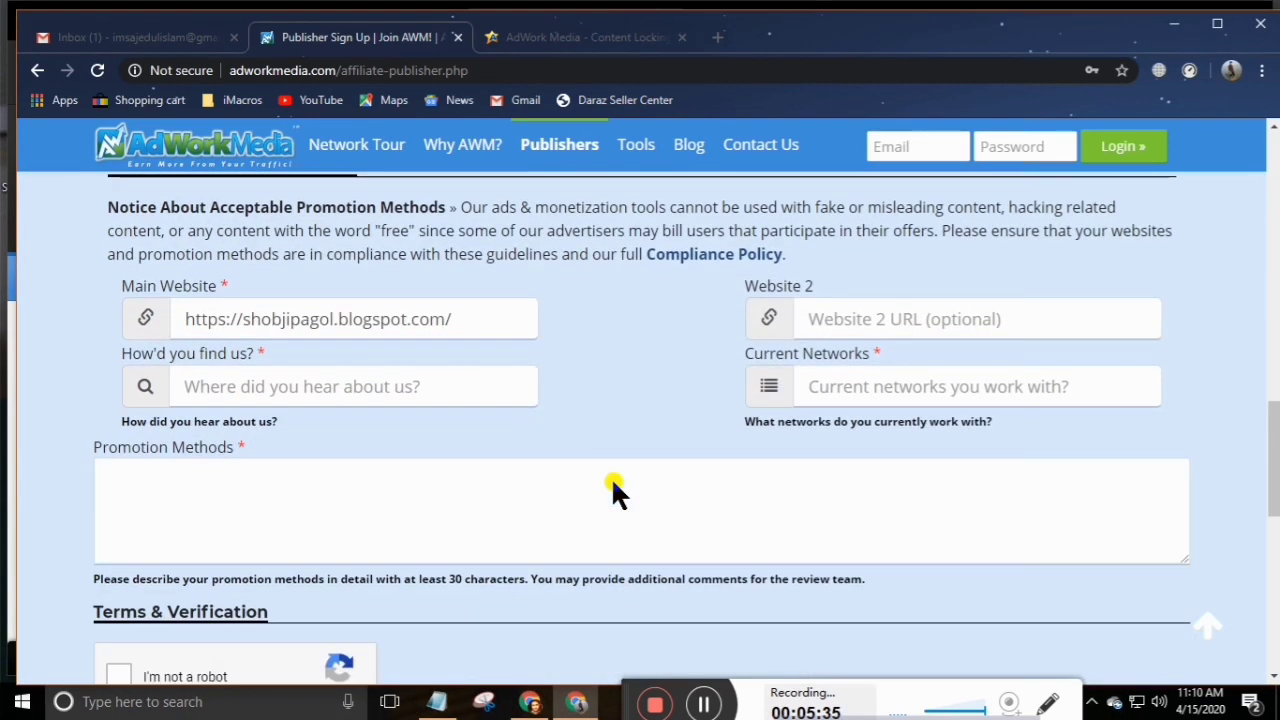
click(293, 394)
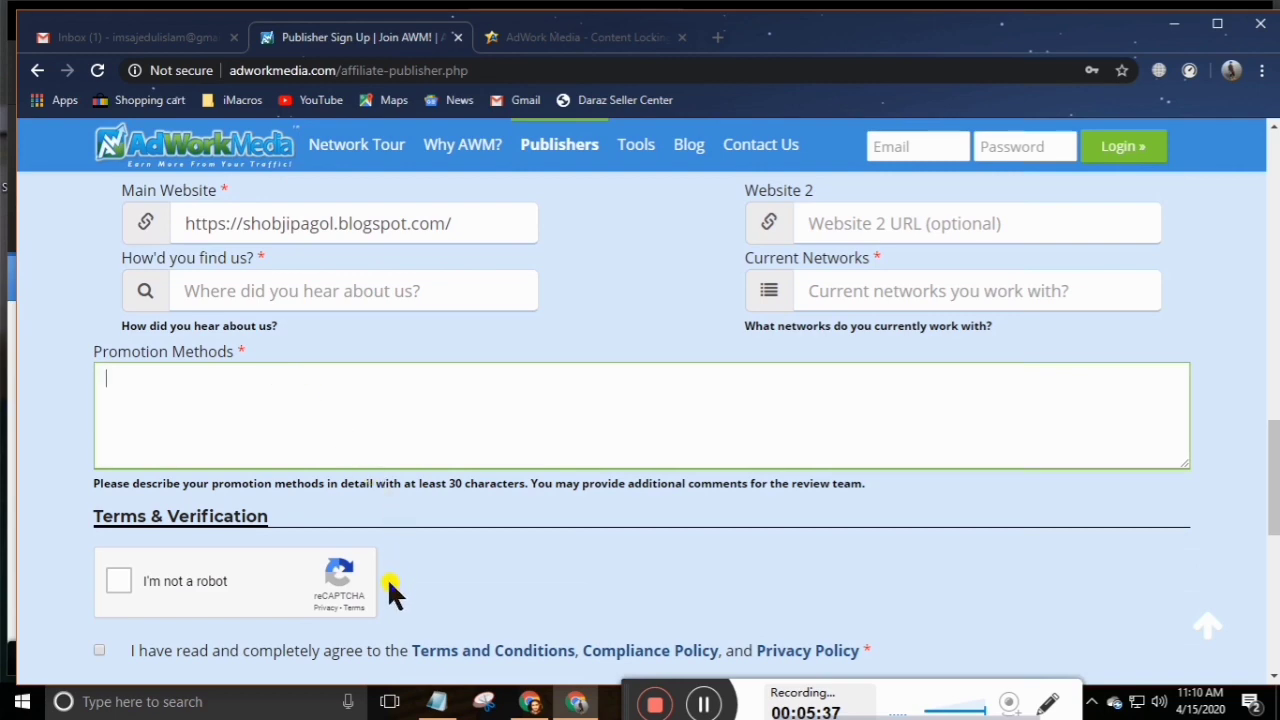
click(436, 701)
drag(455, 418, 197, 402)
right_click(200, 400)
click(294, 463)
click(594, 494)
click(1008, 258)
click(262, 430)
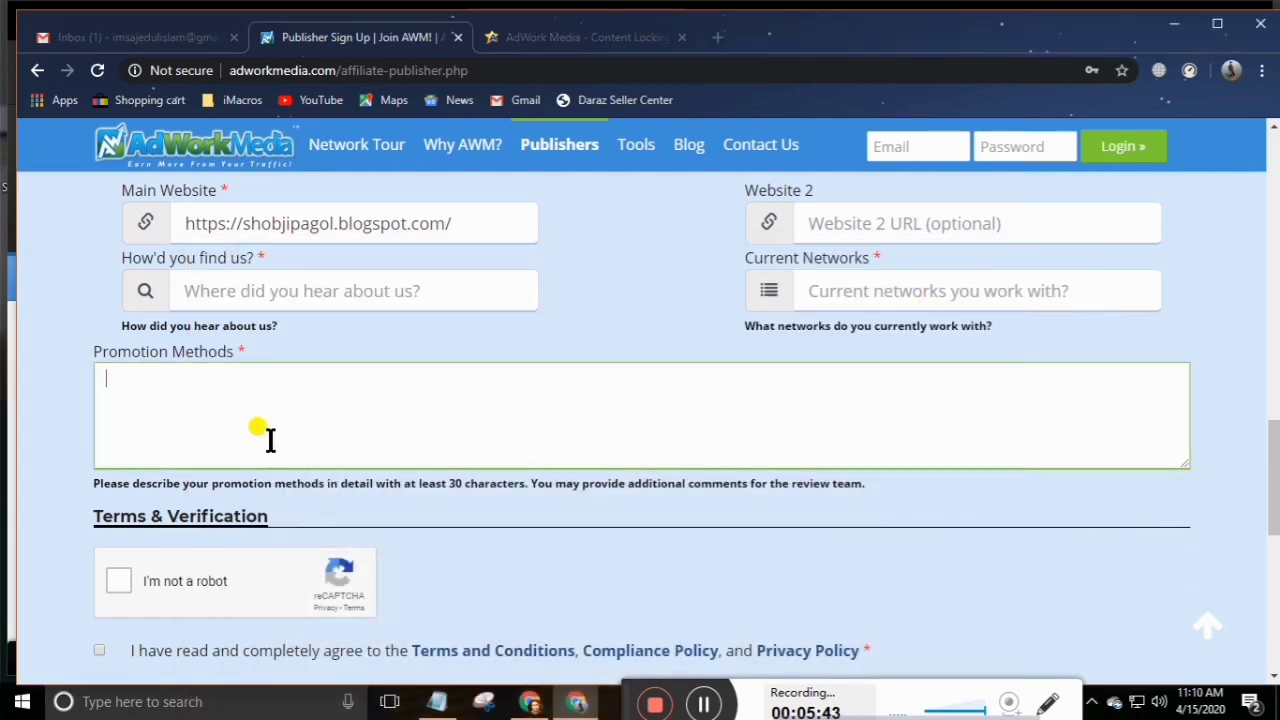
right_click(338, 428)
click(326, 283)
- In the promotion methods text, change "ar" to "are", "spacially" to "specially", "emal" to "emial" and "promot" to "prompt"
click(116, 380)
key(BackSpace)
key(ctrl+z)
click(279, 381)
text(e)
right_click(341, 389)
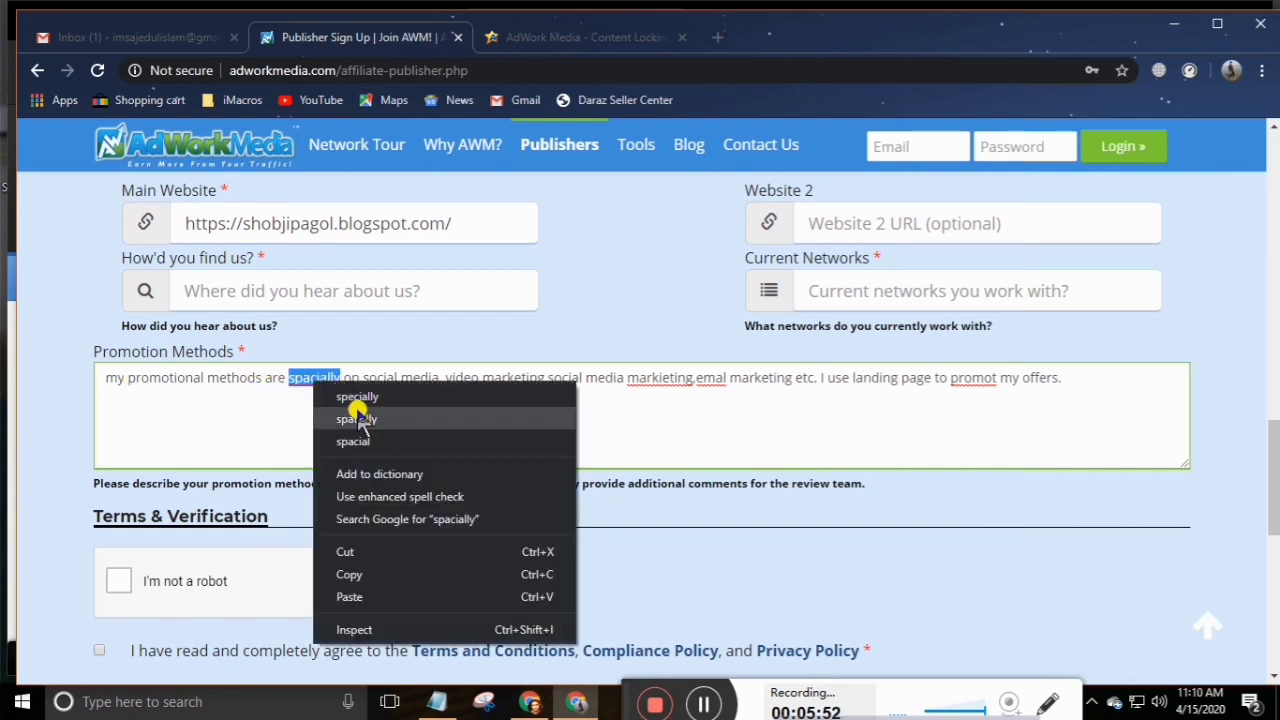
click(355, 396)
click(694, 380)
click(720, 383)
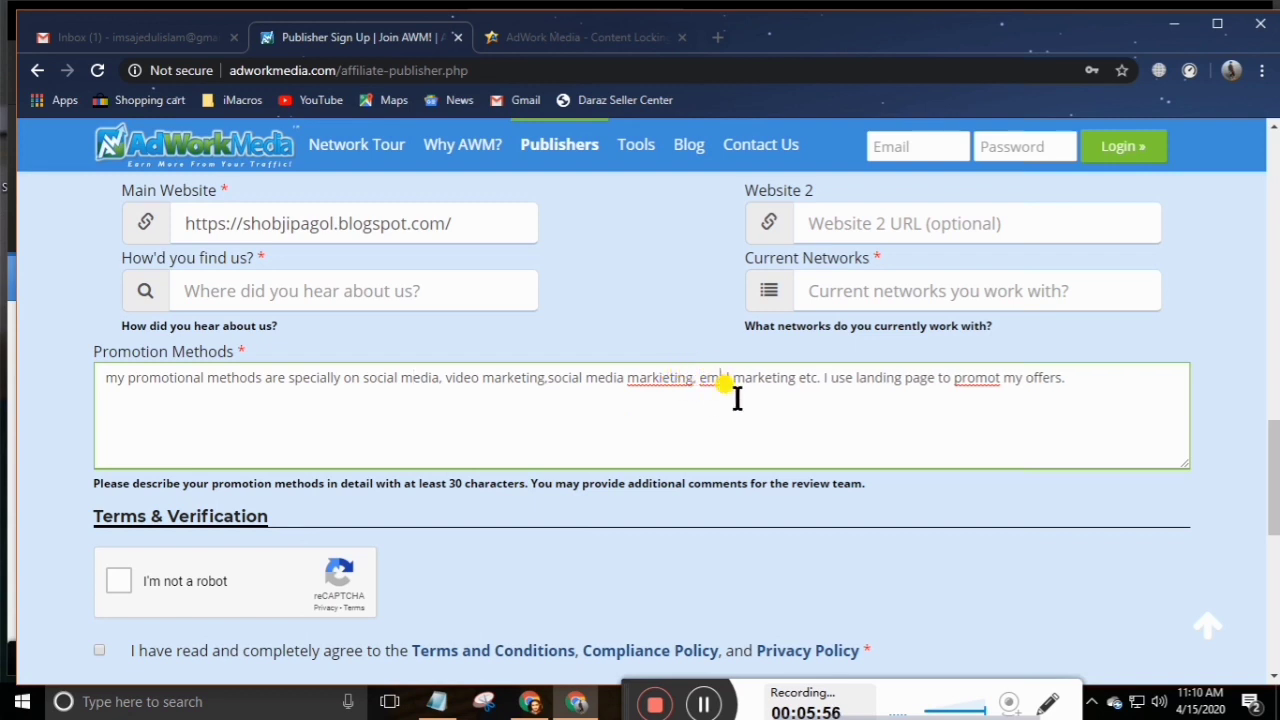
text(i)
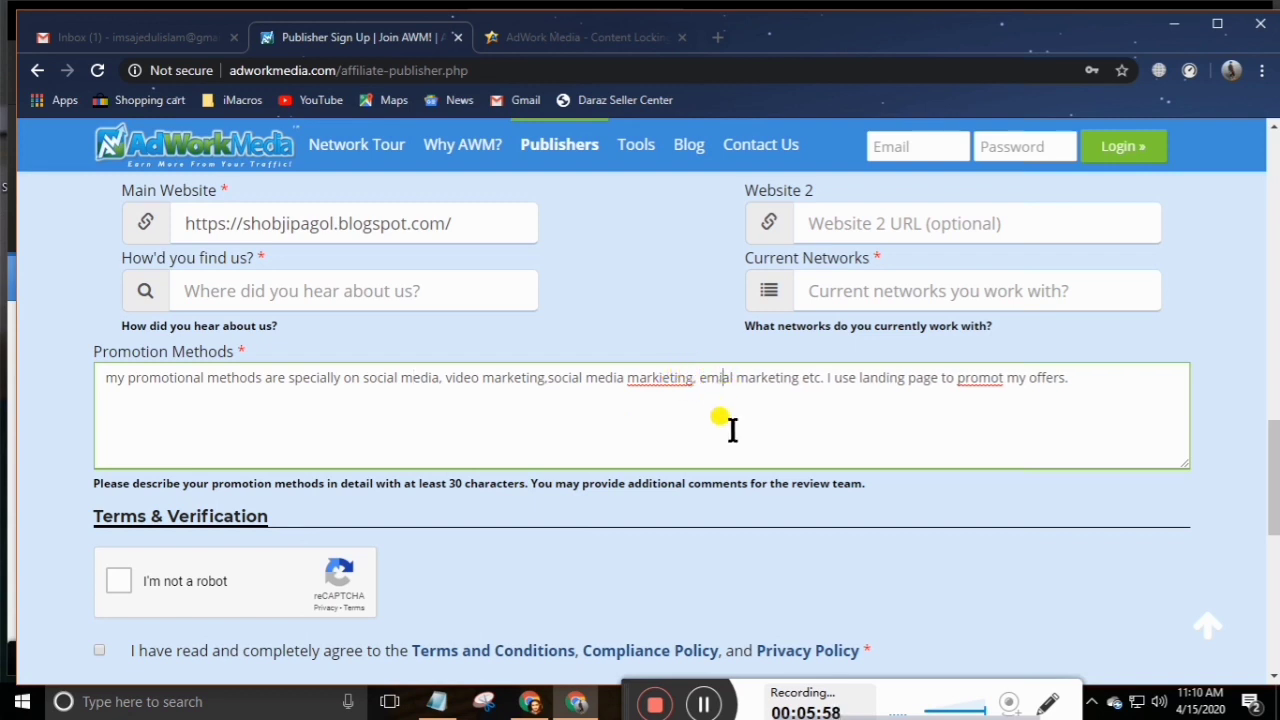
right_click(970, 388)
click(1010, 406)
- Complete the reCAPTCHA check, accept the terms and the anti-fraud statement, and submit the application
scroll(720, 468, down, 2)
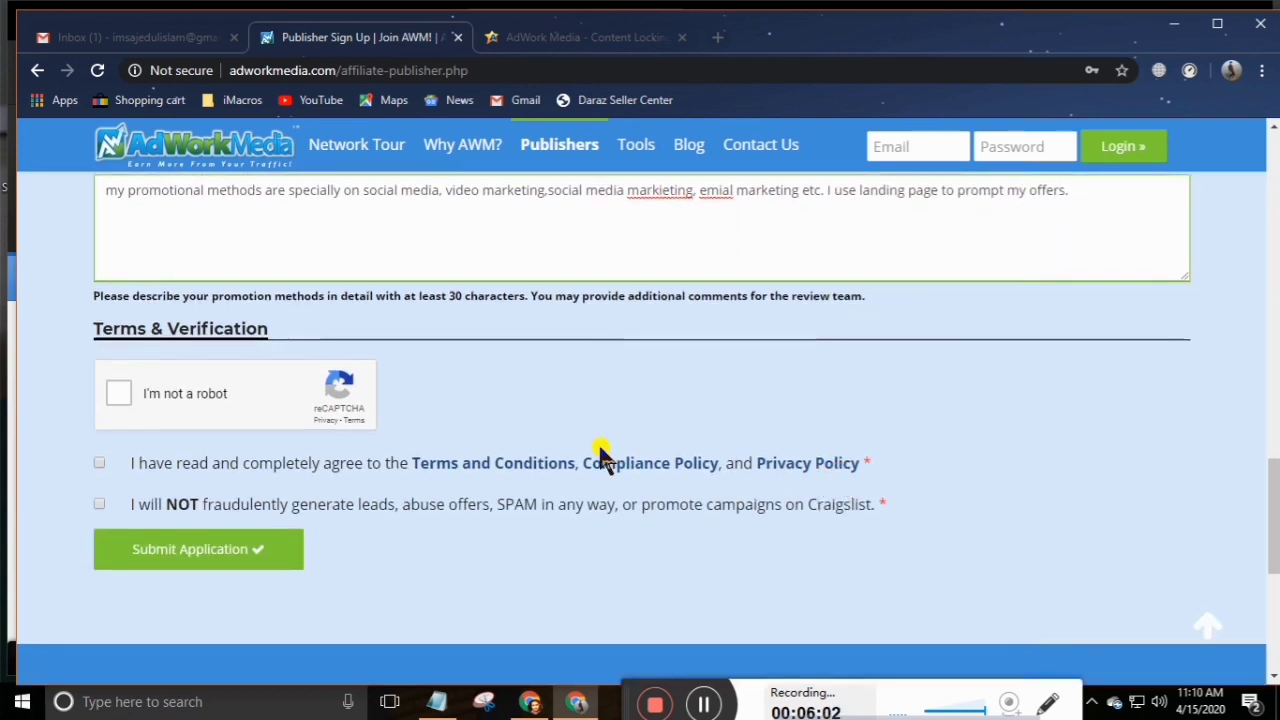
click(123, 395)
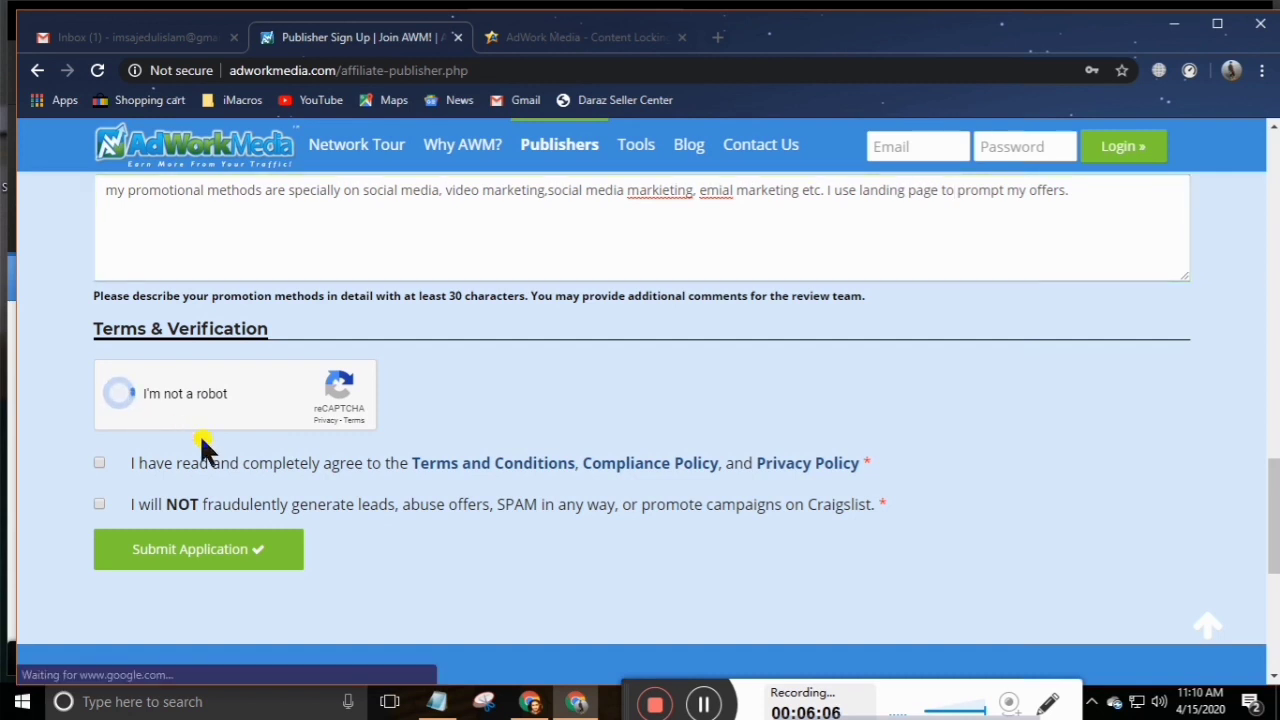
click(100, 464)
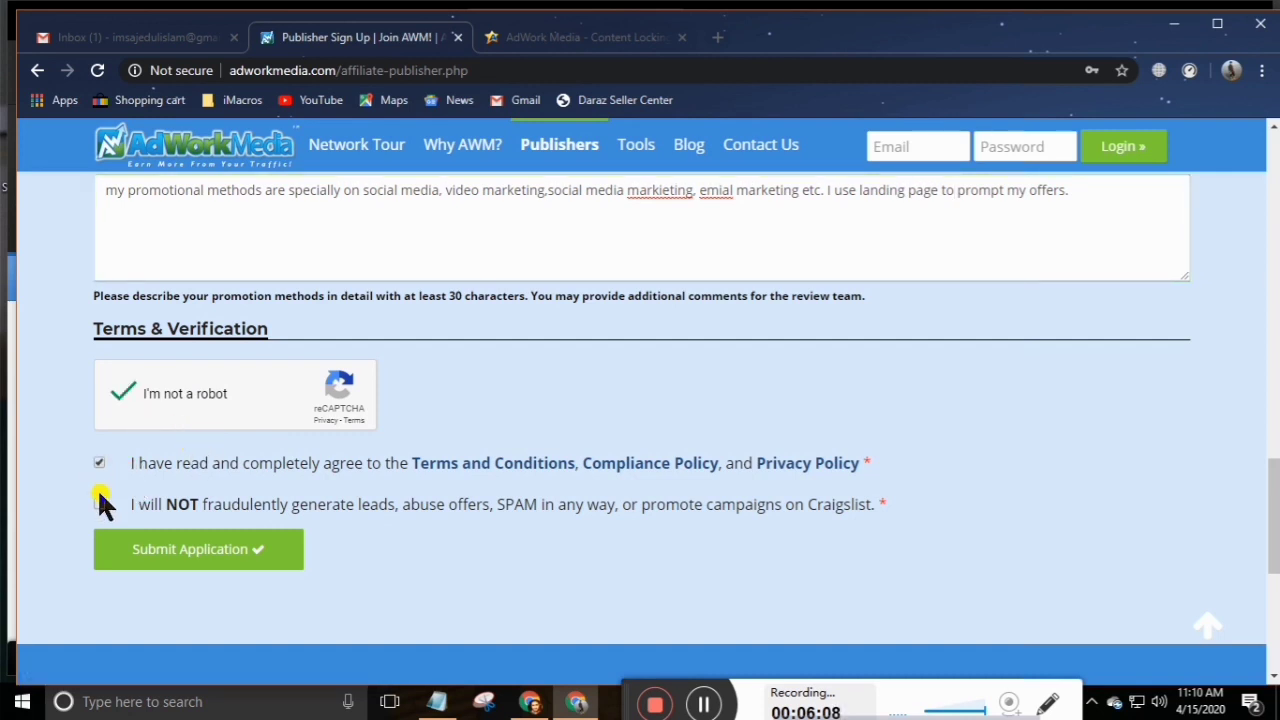
click(101, 505)
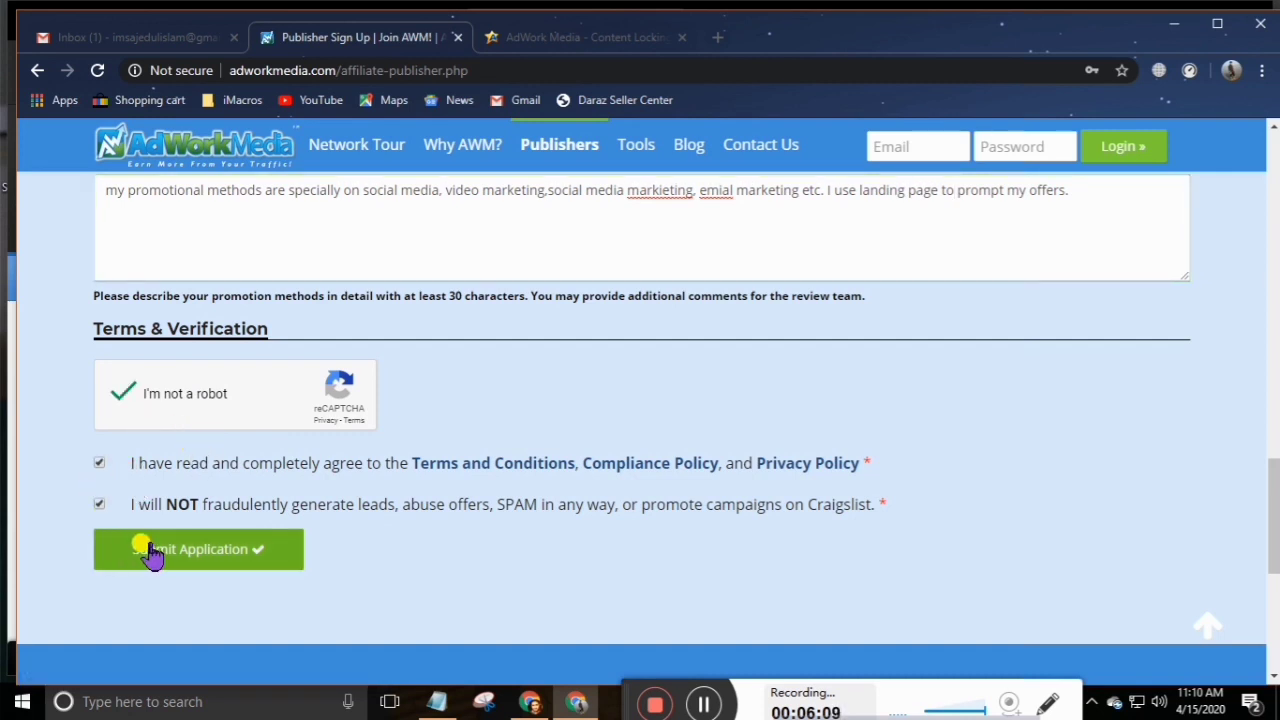
click(210, 558)
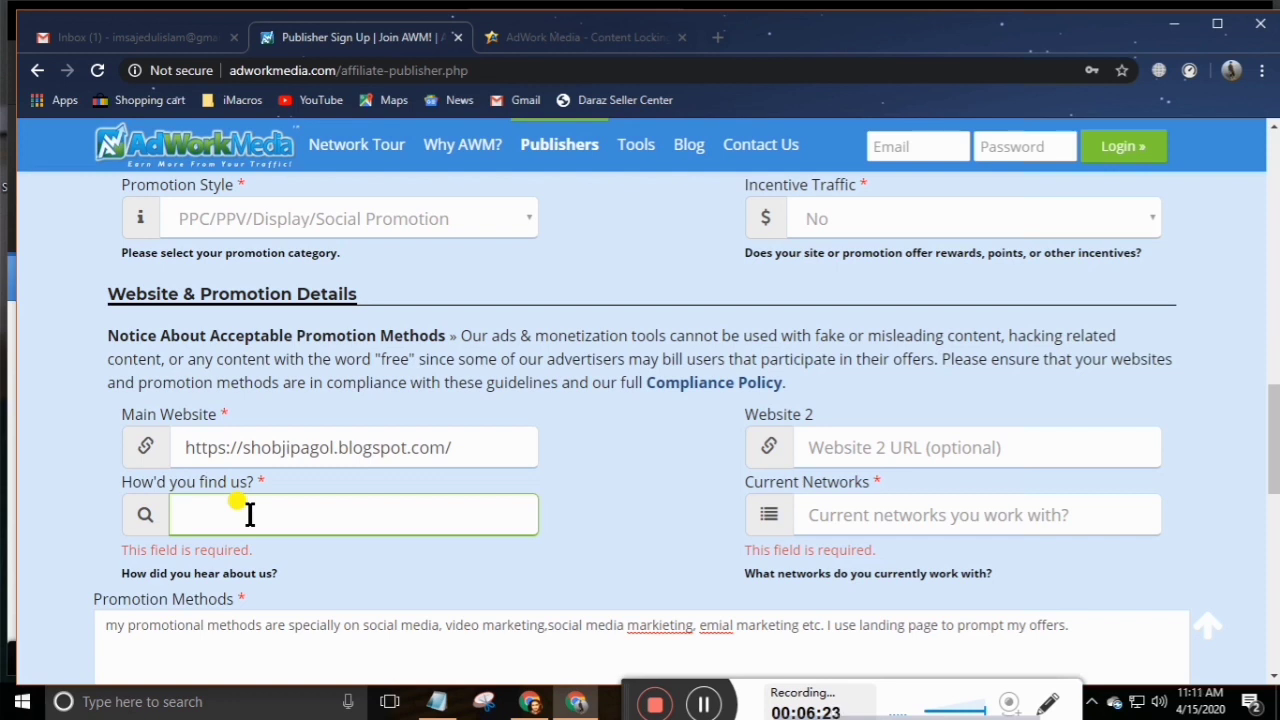
- Enter "Youtube" as the answer to how the network was found
text(Youtube)
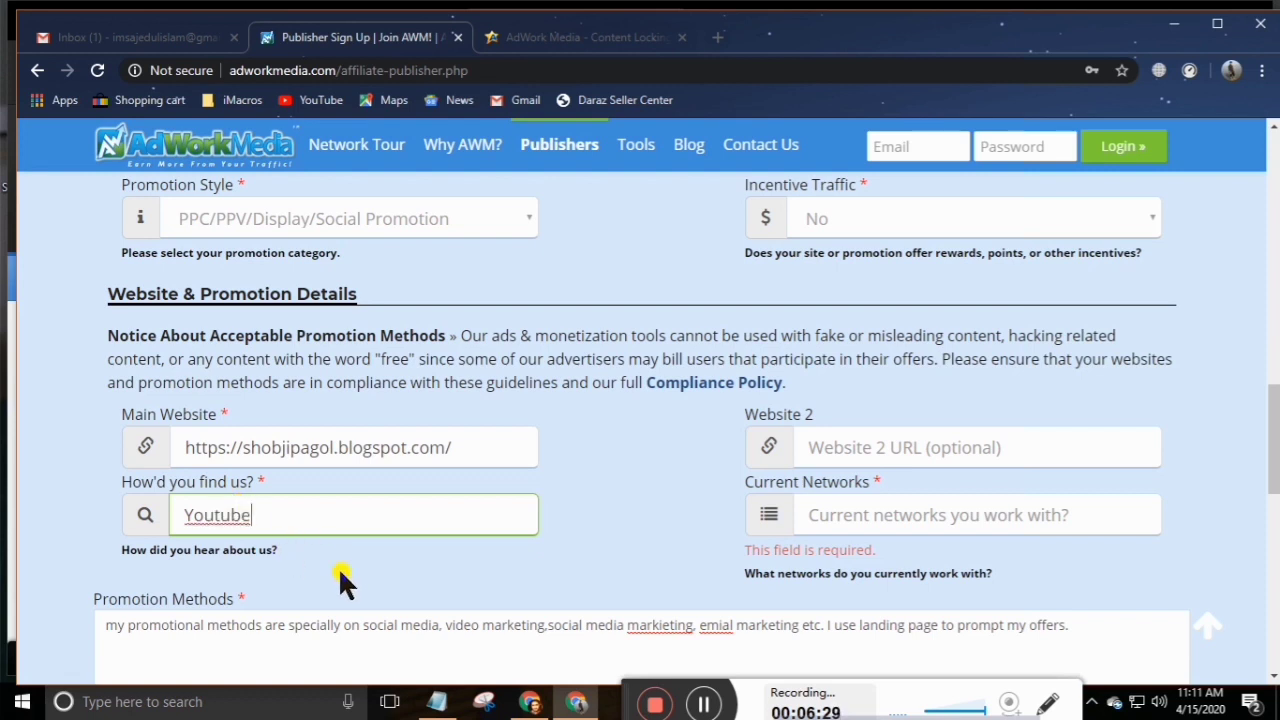
- Log in to the existing publisher account with the account email and password, and save the password in the browser
scroll(340, 580, down, 4)
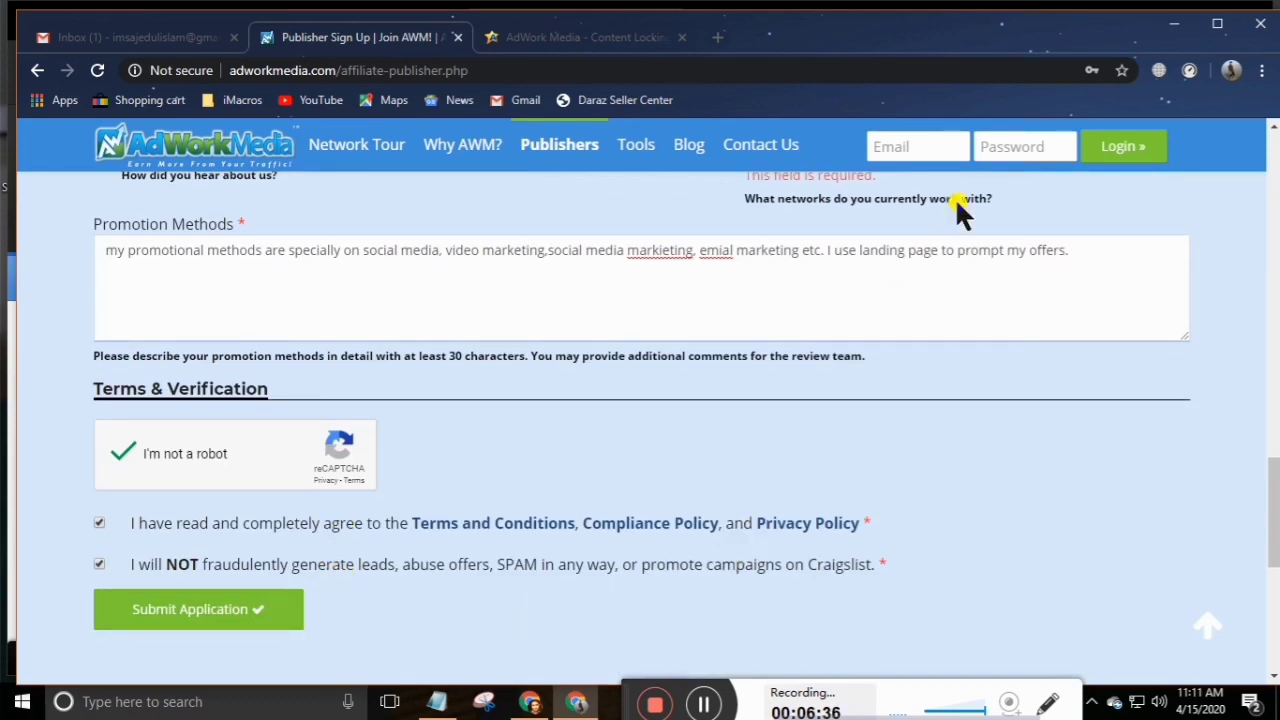
click(906, 146)
click(937, 220)
click(988, 146)
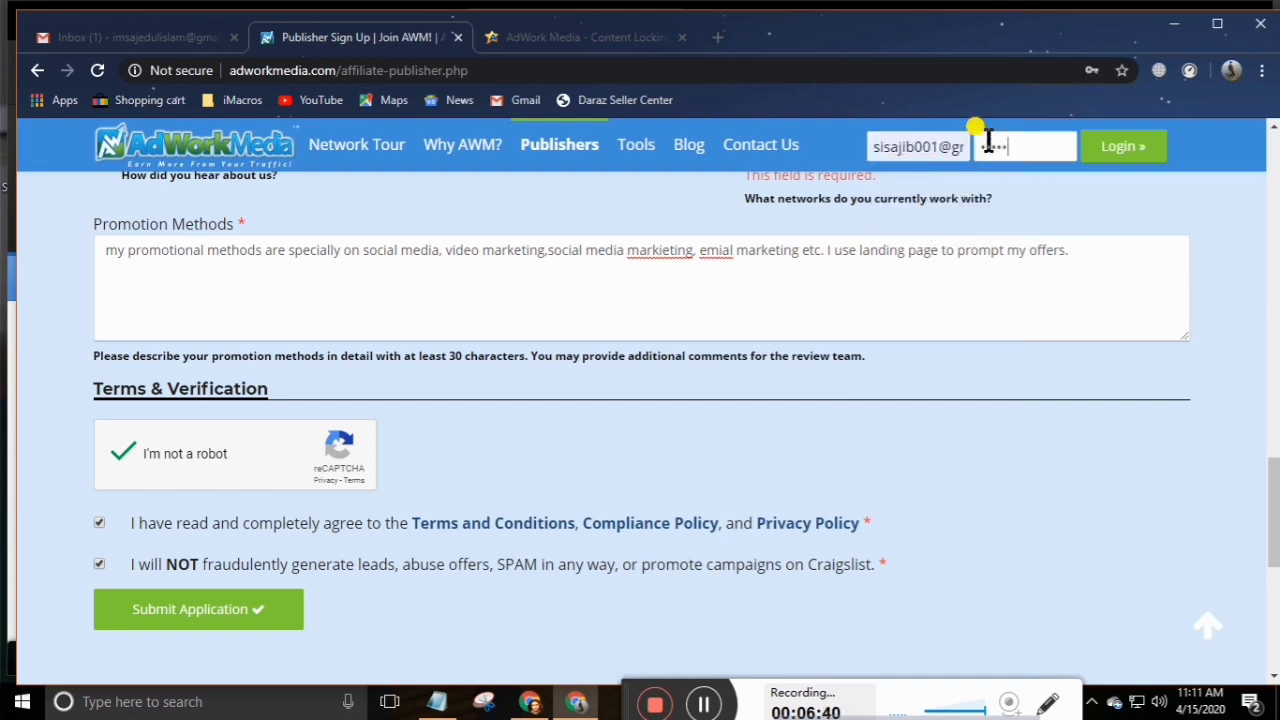
click(1118, 152)
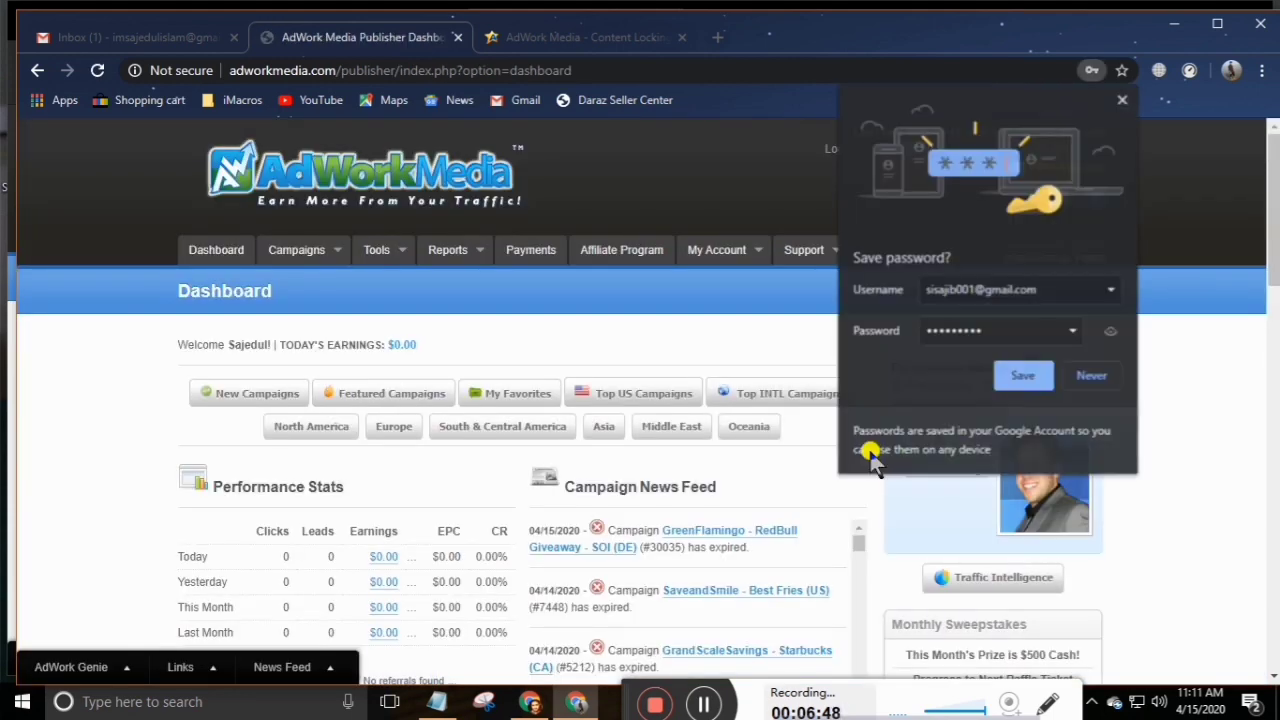
click(1026, 380)
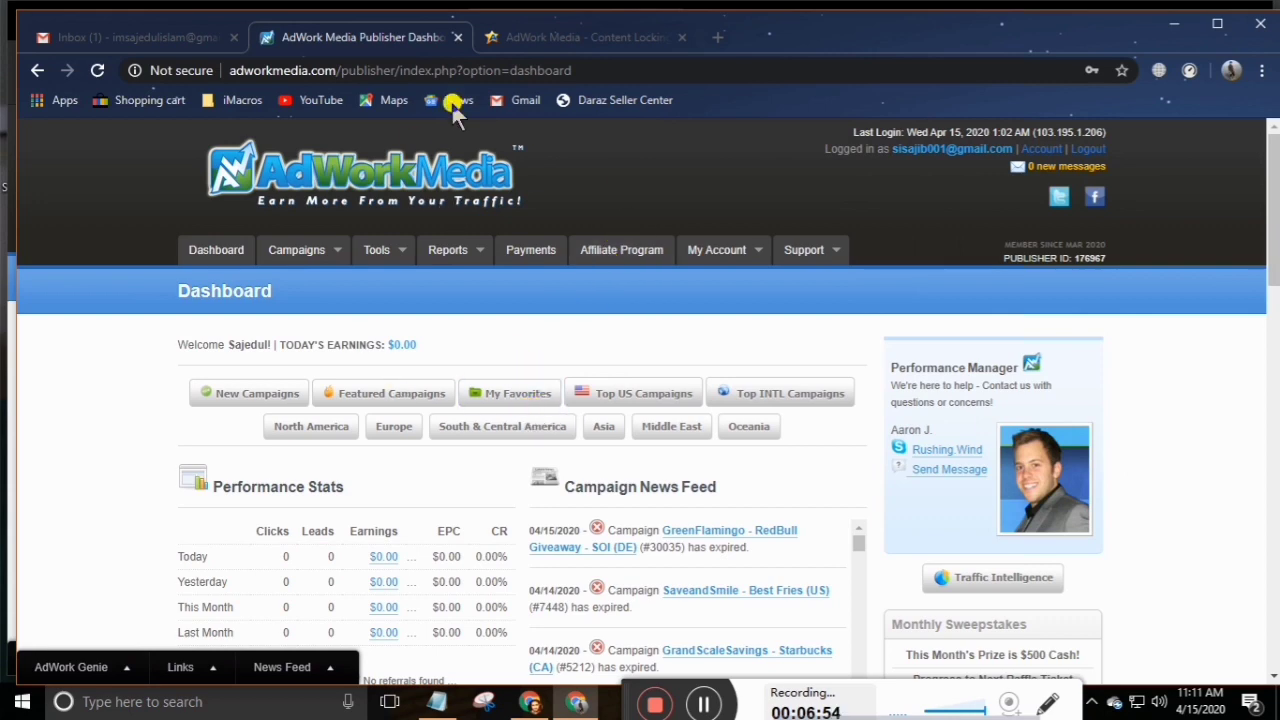
click(205, 35)
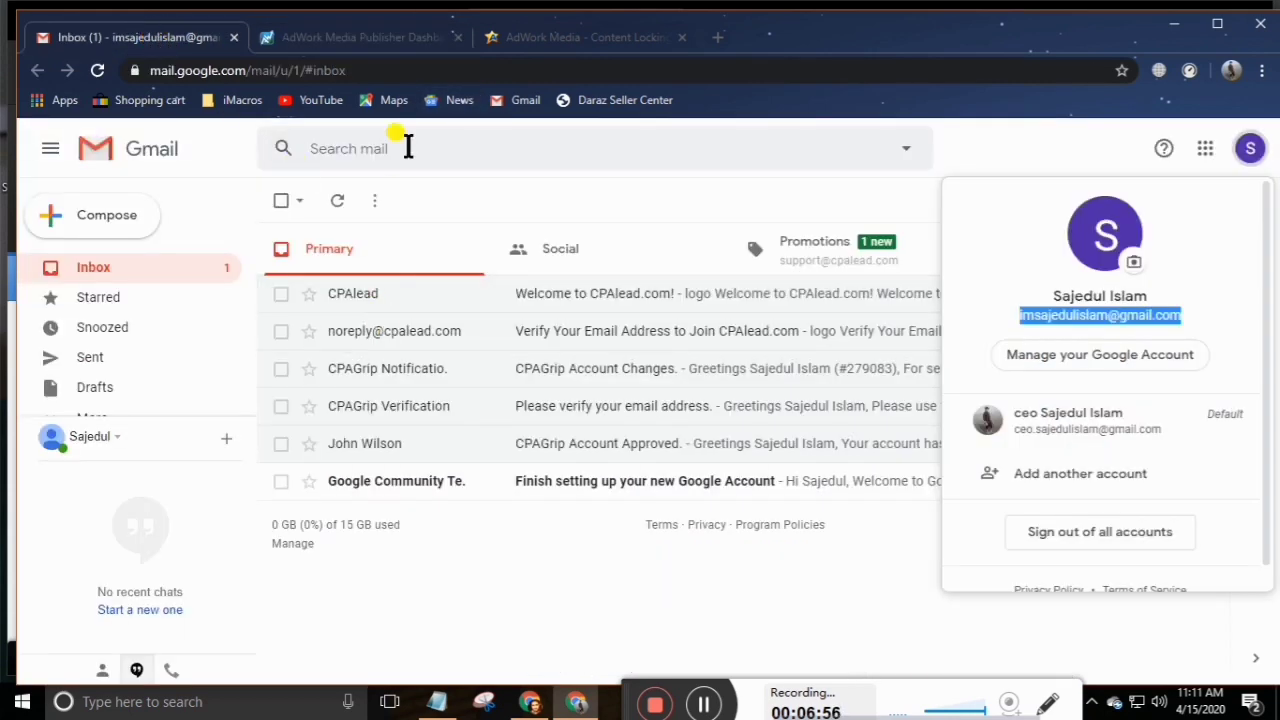
click(375, 37)
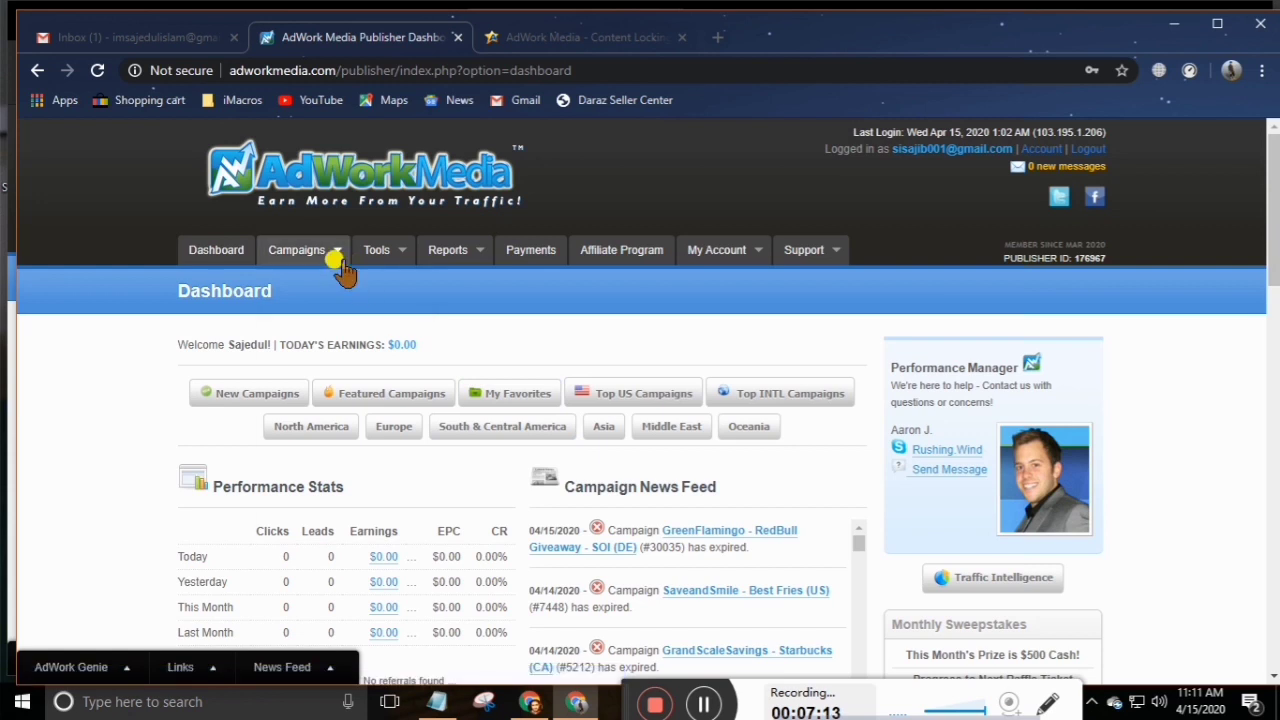
- Review the campaign categories on offer, including the offer types under All Campaigns and the Best Performers entry
mouse_move(340, 262)
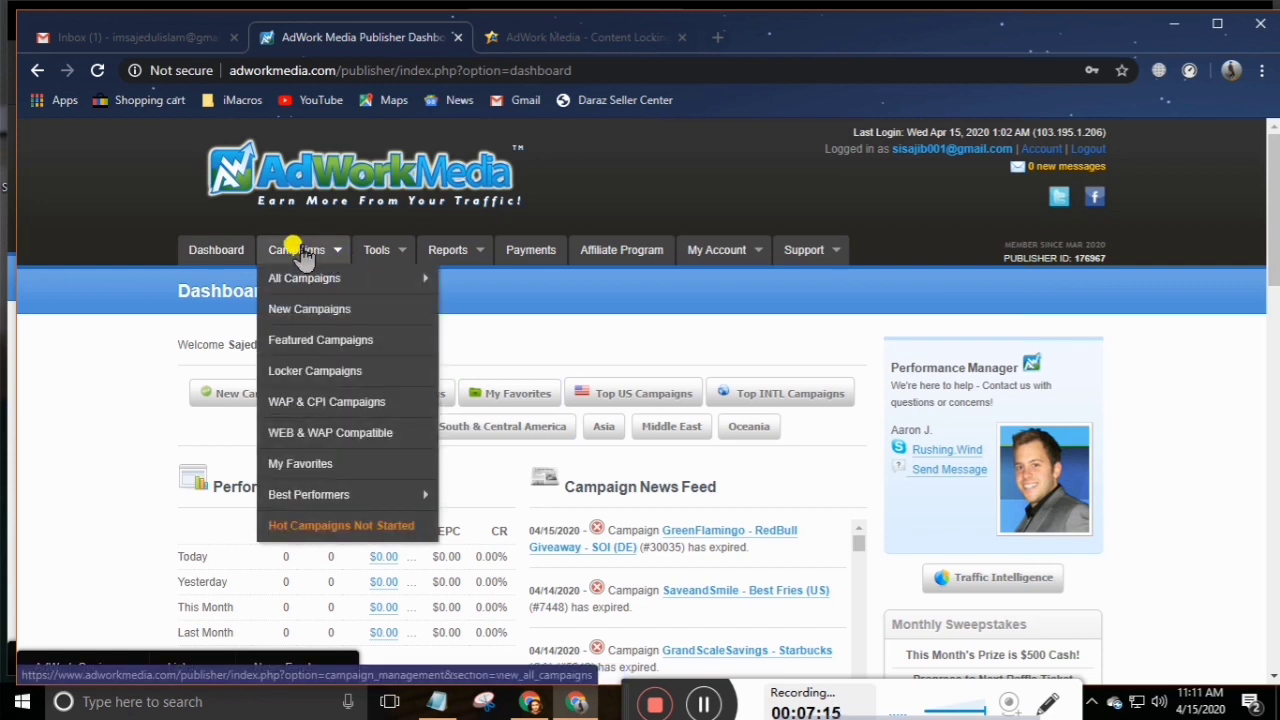
mouse_move(350, 286)
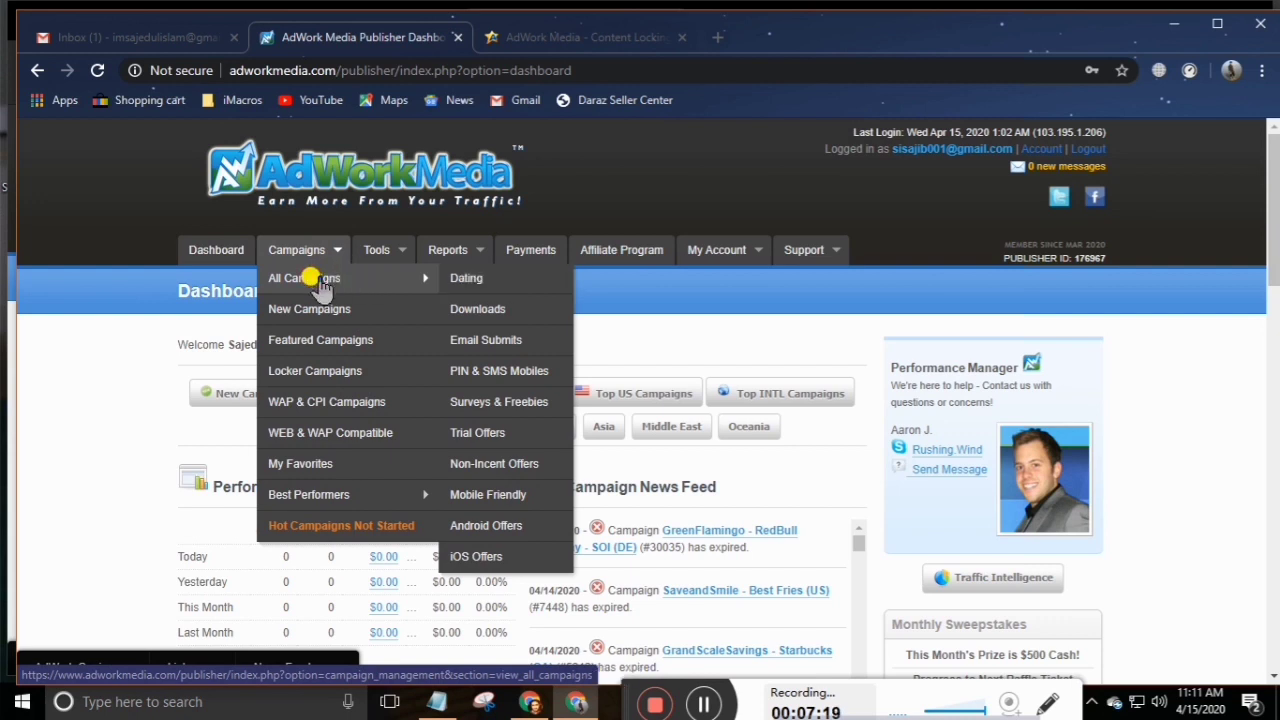
click(320, 286)
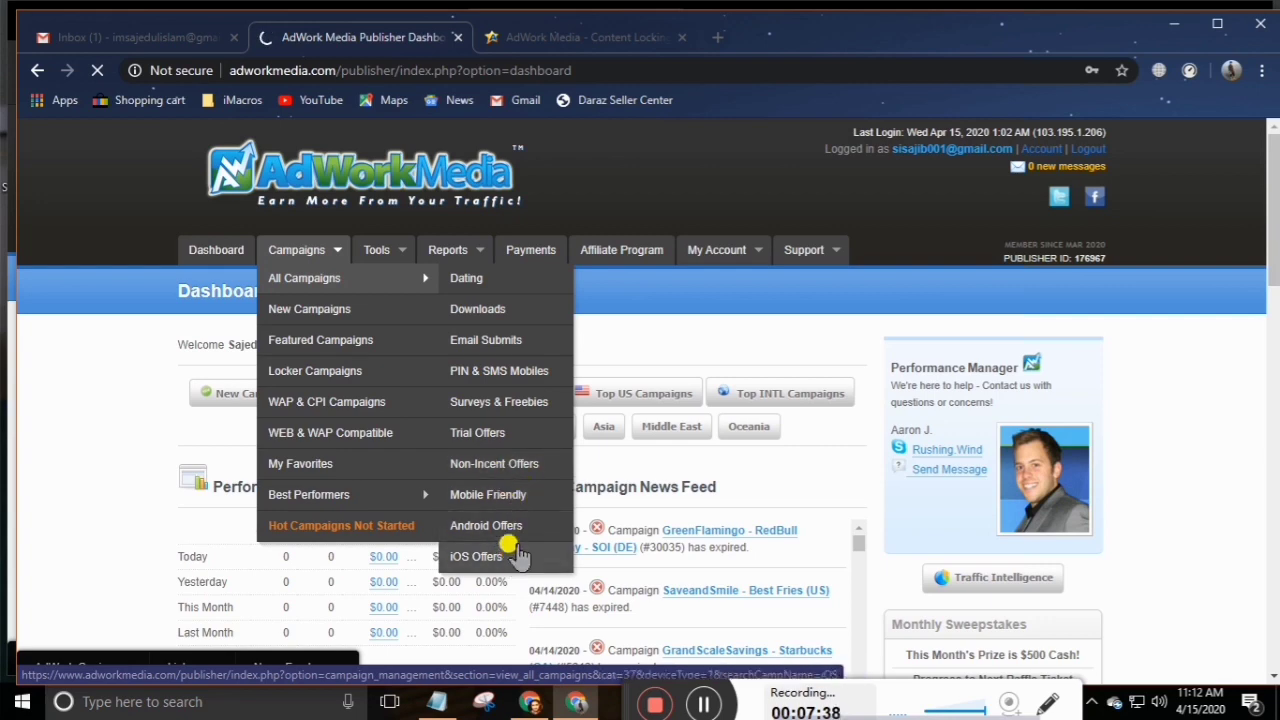
scroll(515, 552, down, 2)
scroll(515, 545, up, 2)
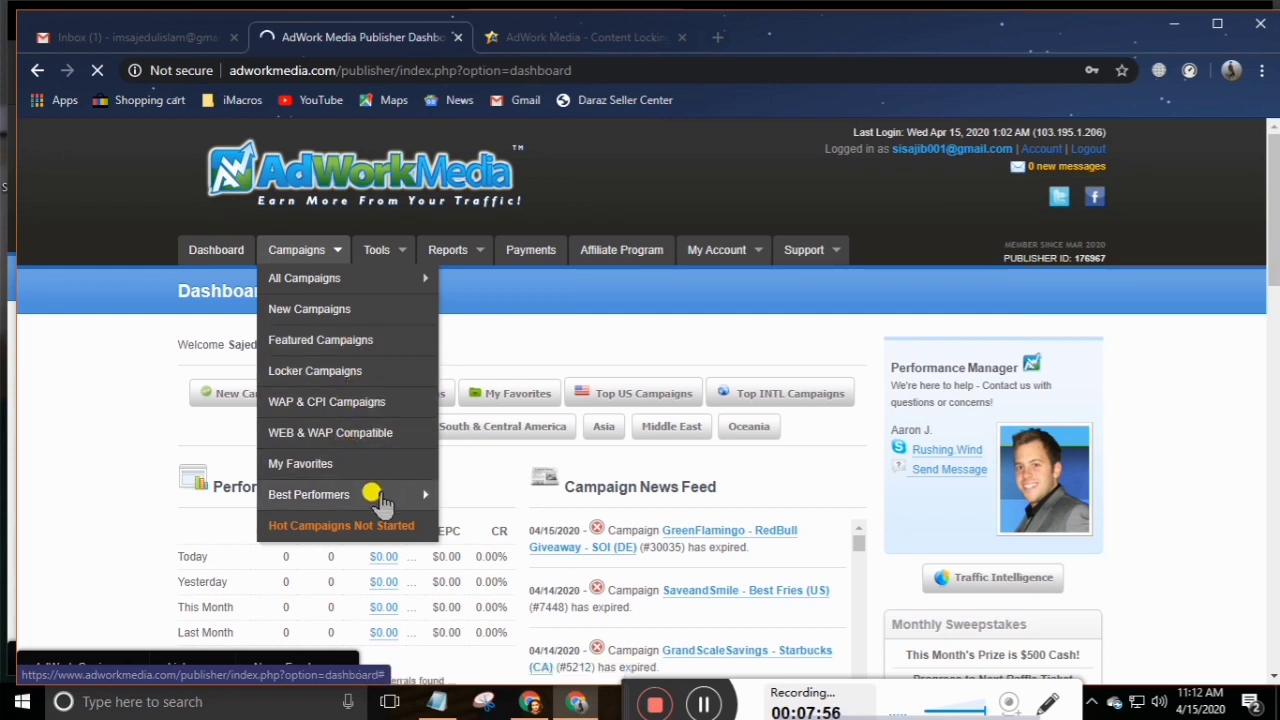
mouse_move(383, 503)
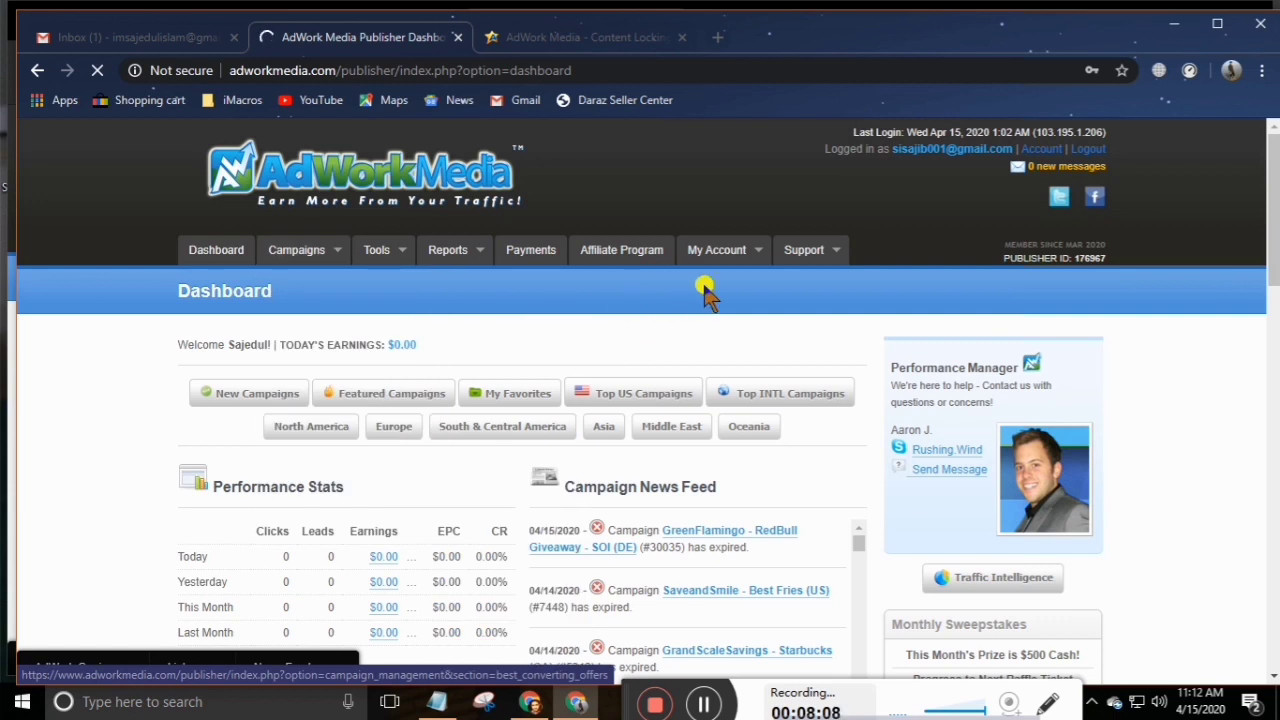
- Open the account's payment details and review the available payment types
mouse_move(740, 250)
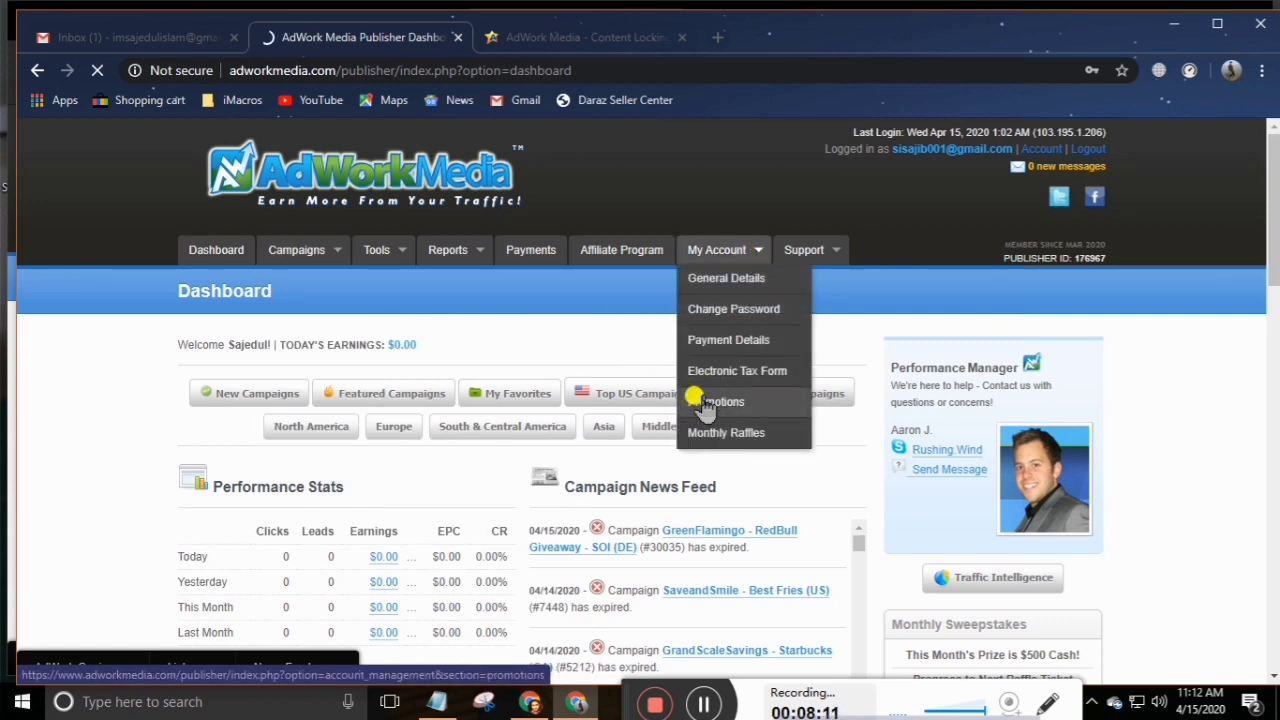
click(724, 342)
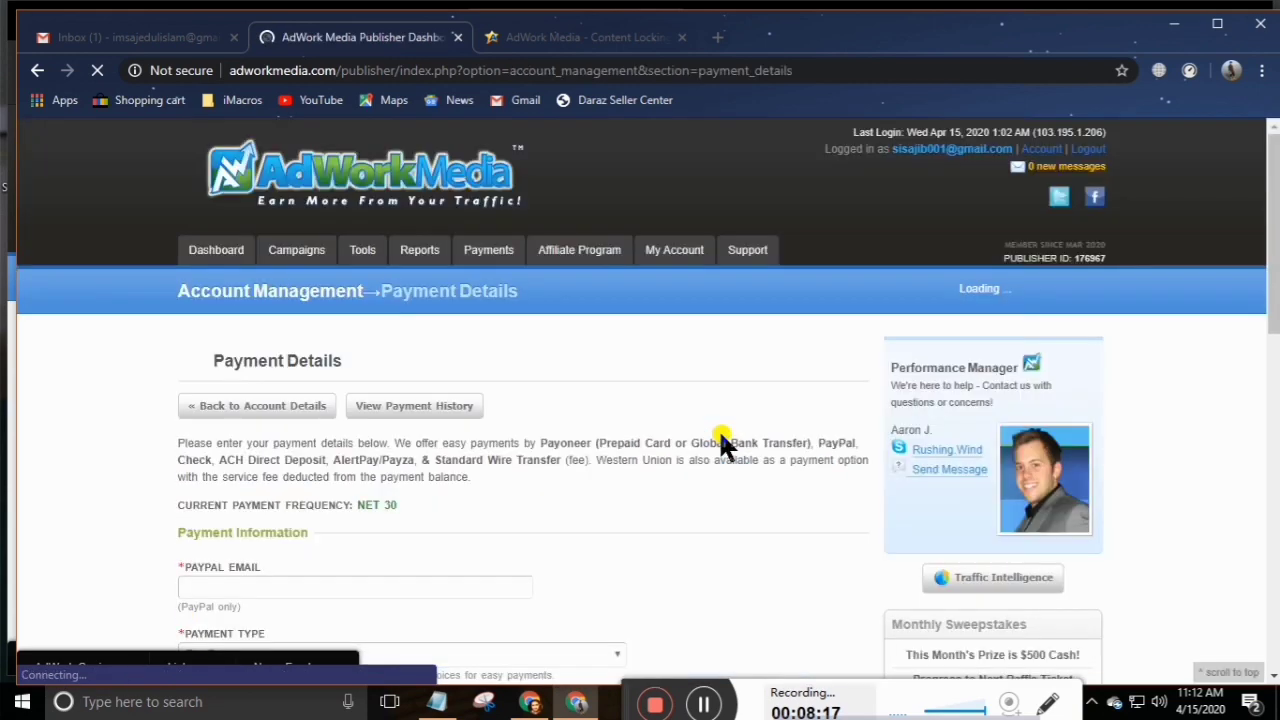
scroll(720, 440, down, 2)
click(361, 400)
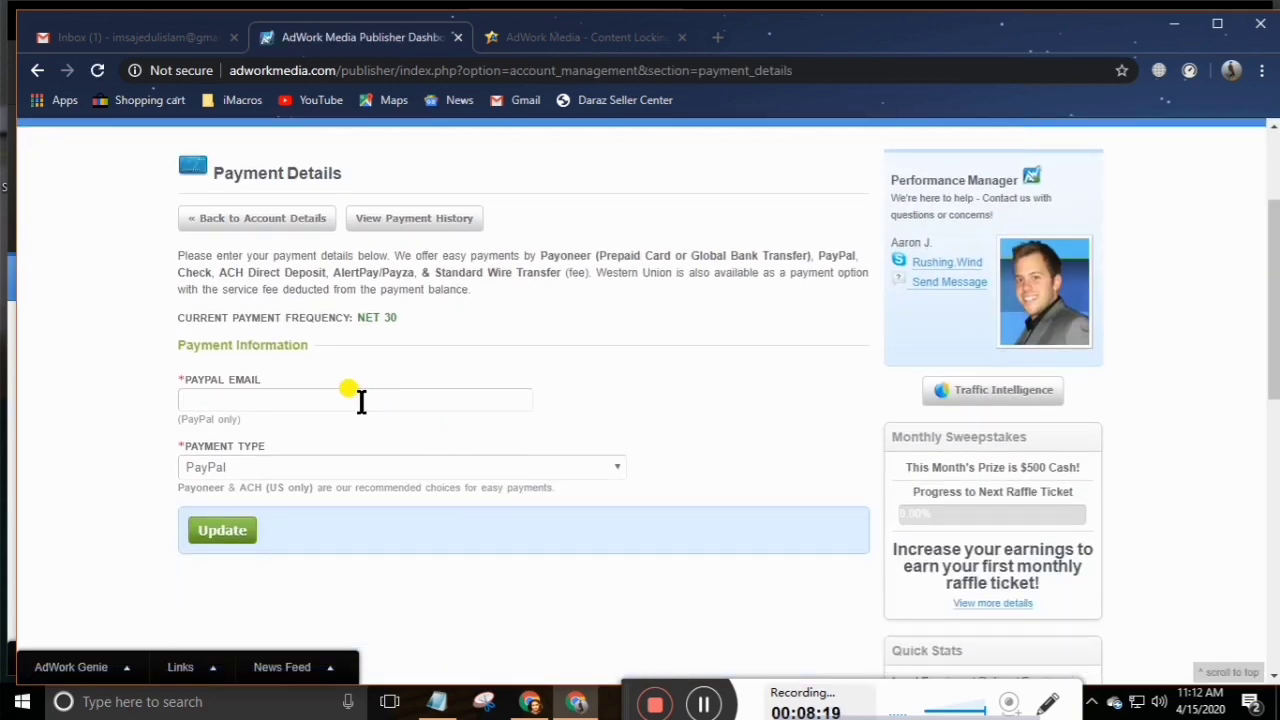
click(307, 467)
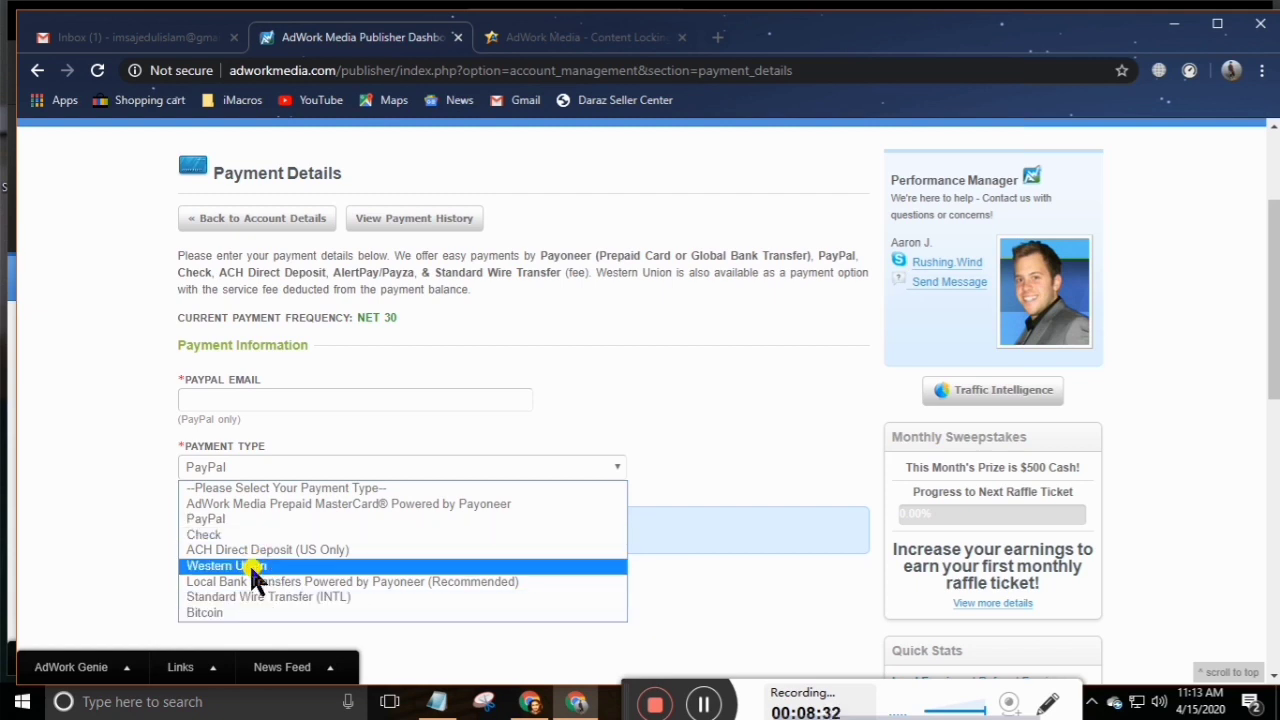
click(300, 440)
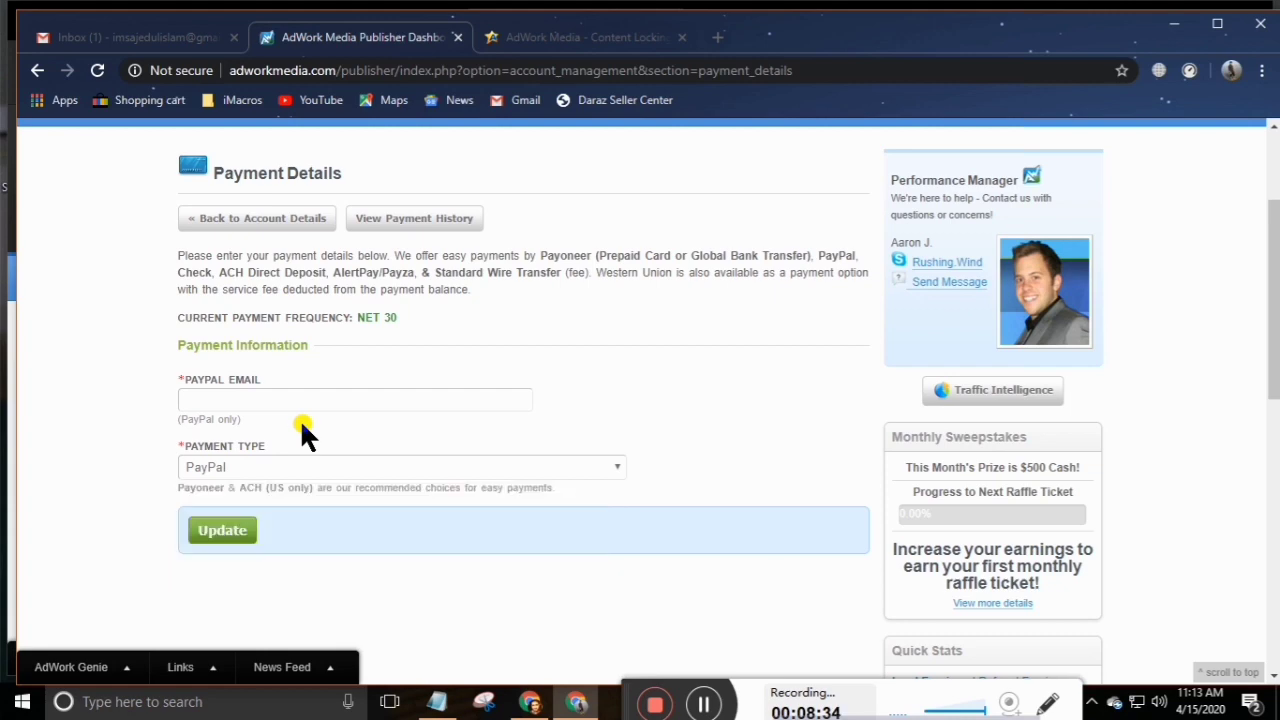
- Switch to the Notepad notes that hold the email address for the PayPal email field
right_click(278, 396)
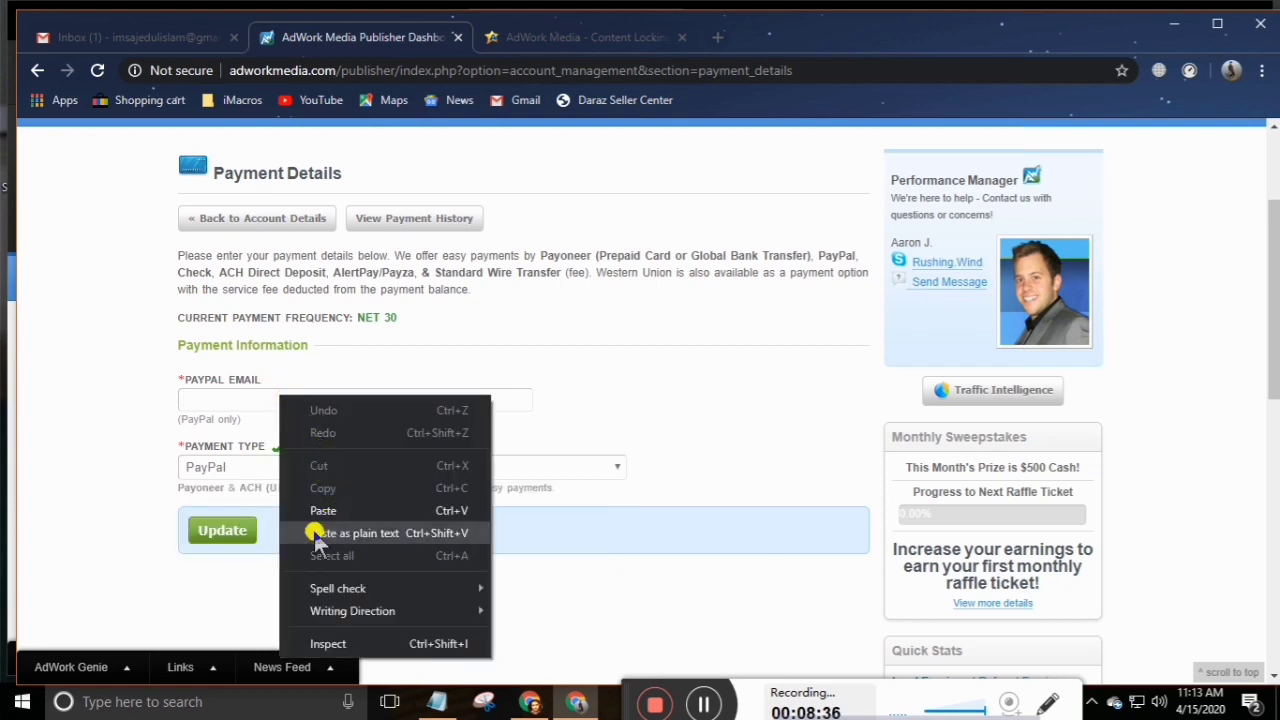
click(157, 535)
click(435, 695)
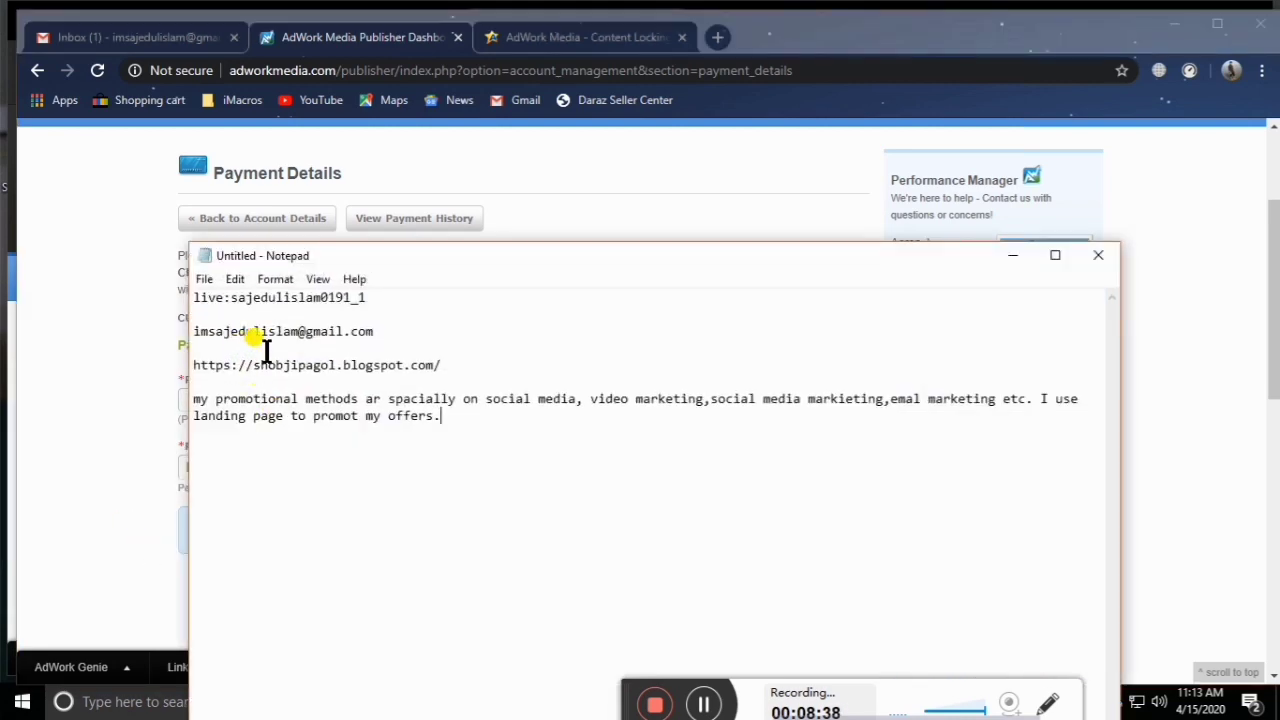
drag(374, 331, 195, 332)
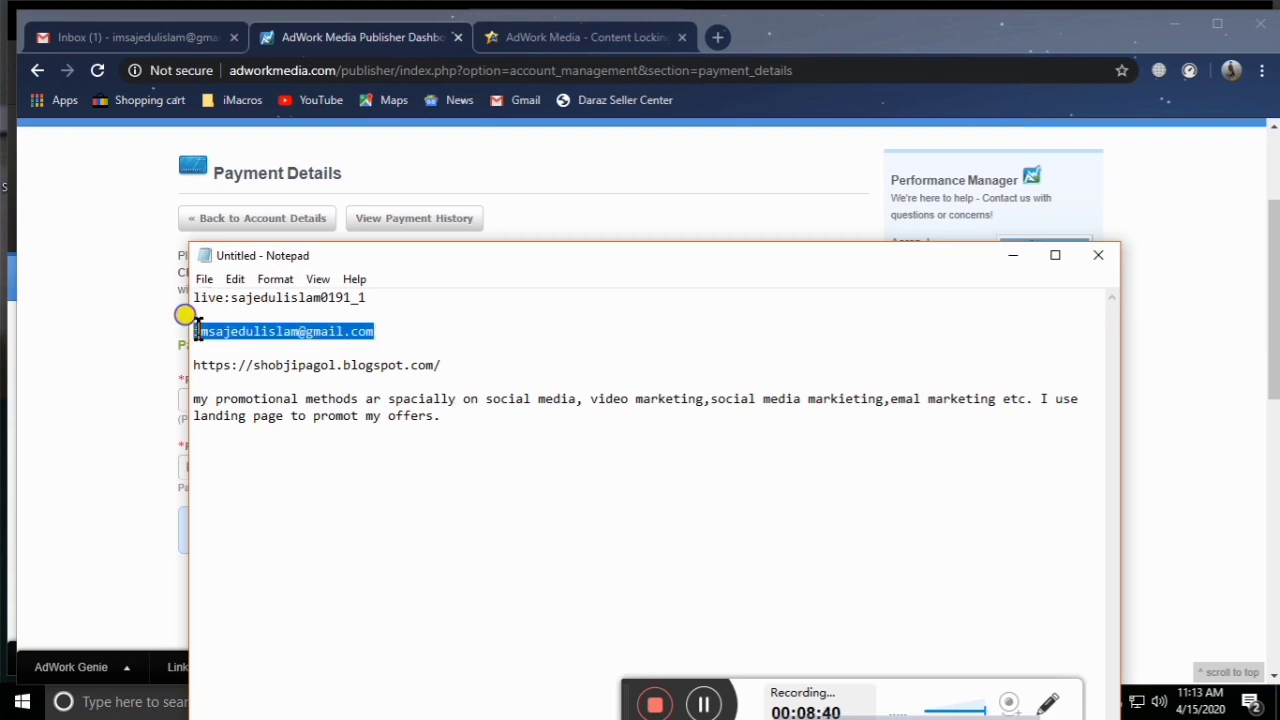
right_click(199, 331)
click(262, 372)
right_click(263, 356)
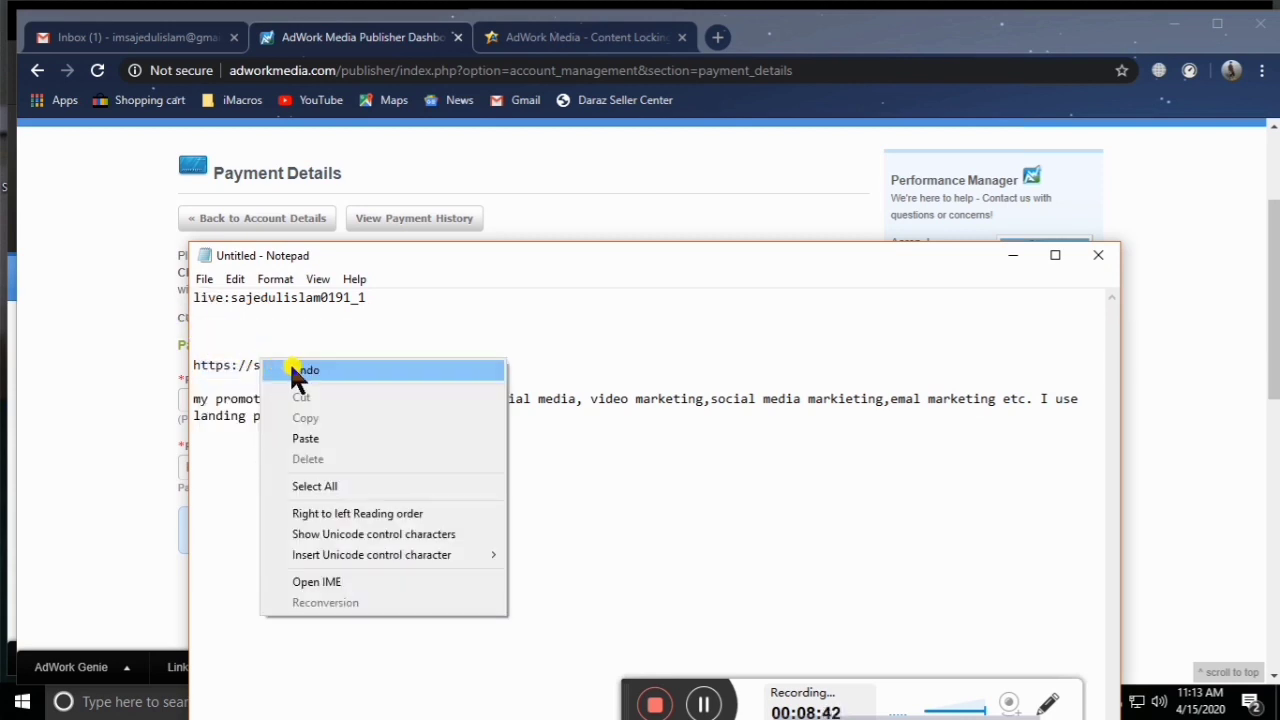
click(279, 330)
key(ctrl+z)
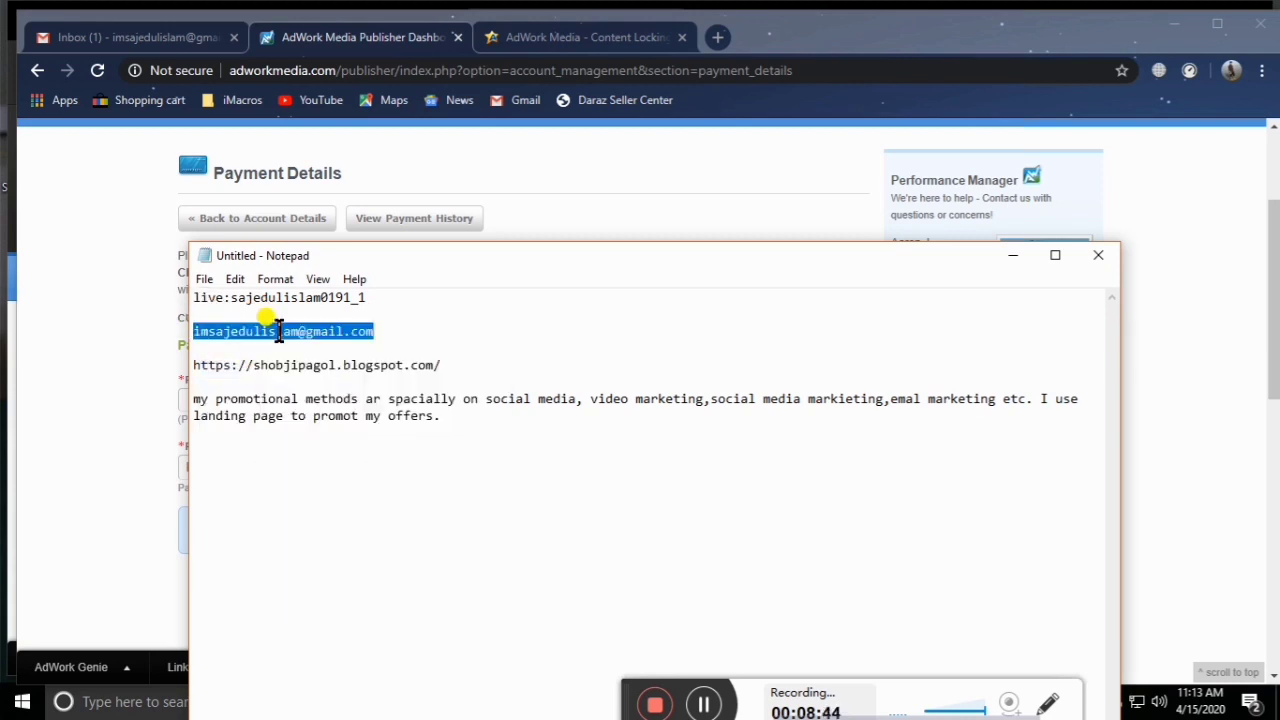
- Copy the email address from the Notepad notes into the PayPal Email field and update the payment details
right_click(312, 322)
click(423, 392)
click(1030, 266)
right_click(293, 398)
click(383, 515)
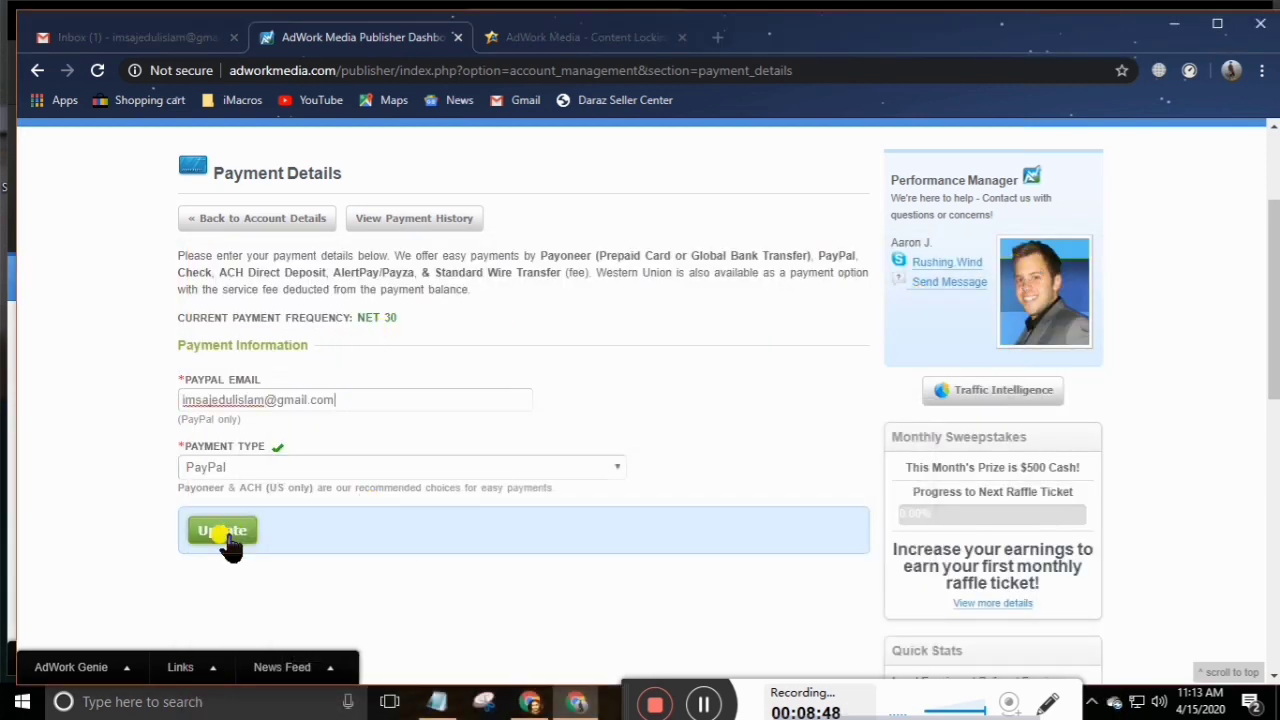
click(226, 533)
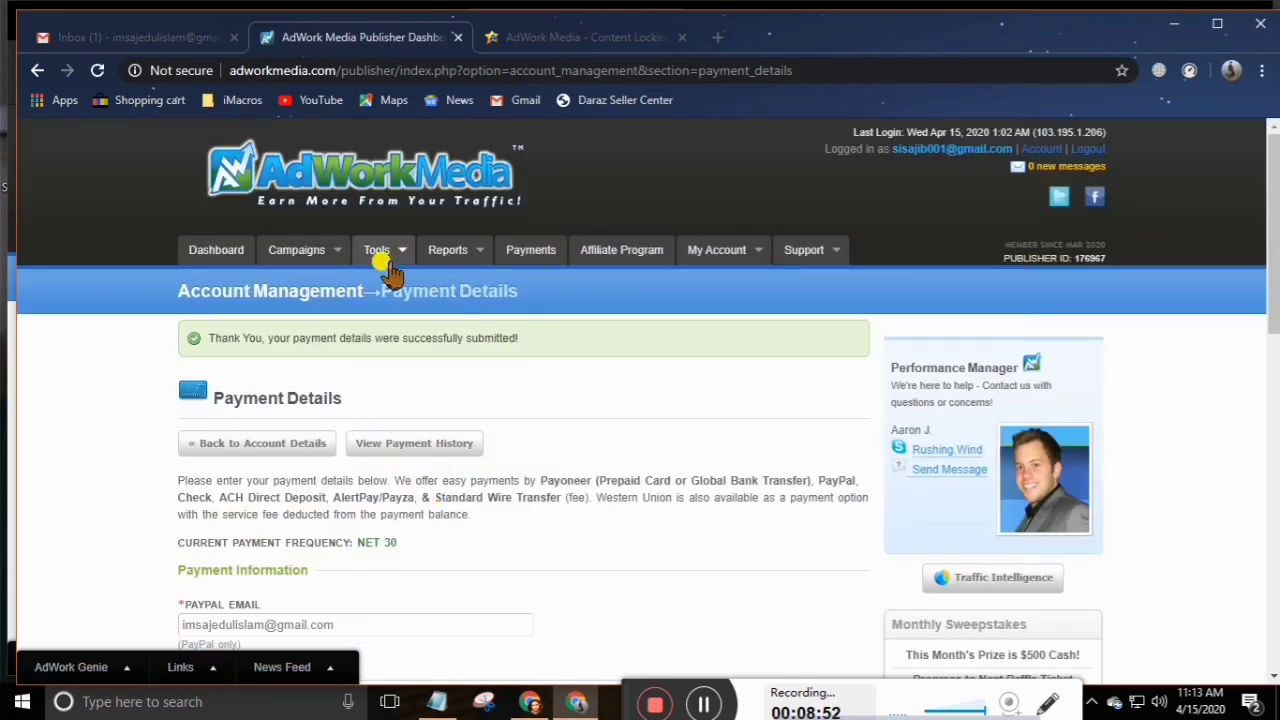
- Open the list of all campaigns
click(330, 251)
mouse_move(355, 280)
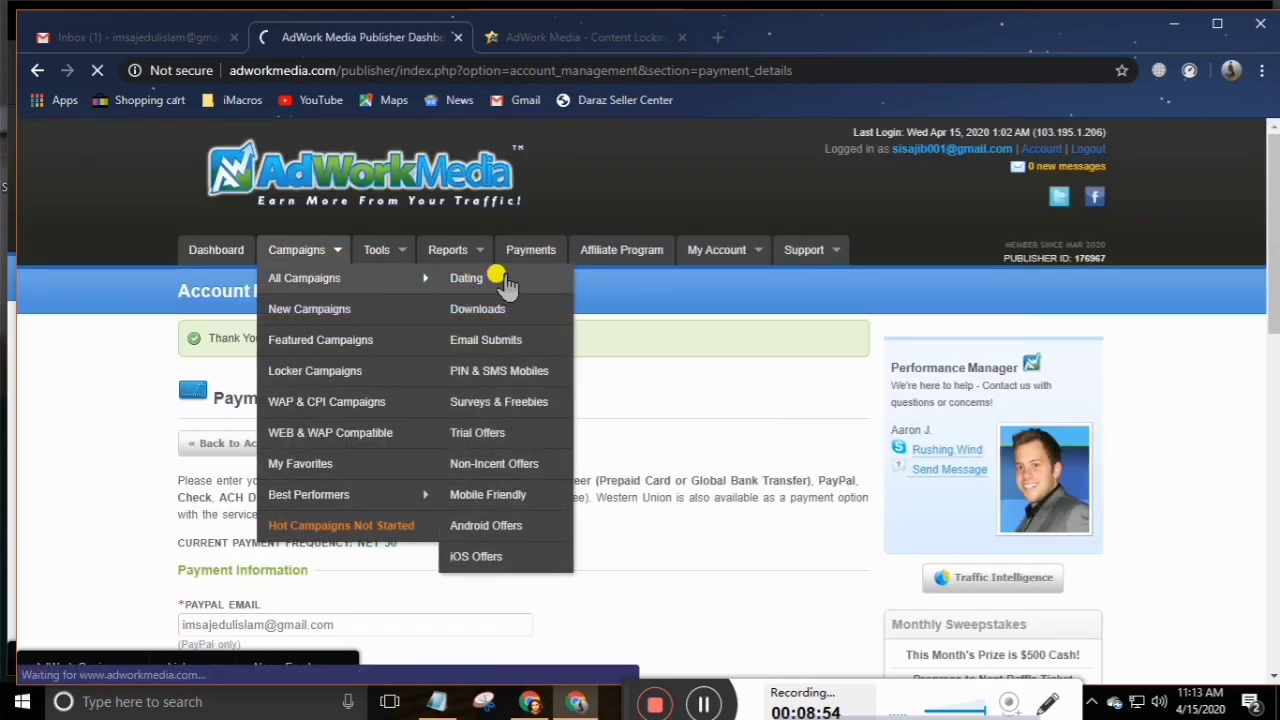
mouse_move(334, 258)
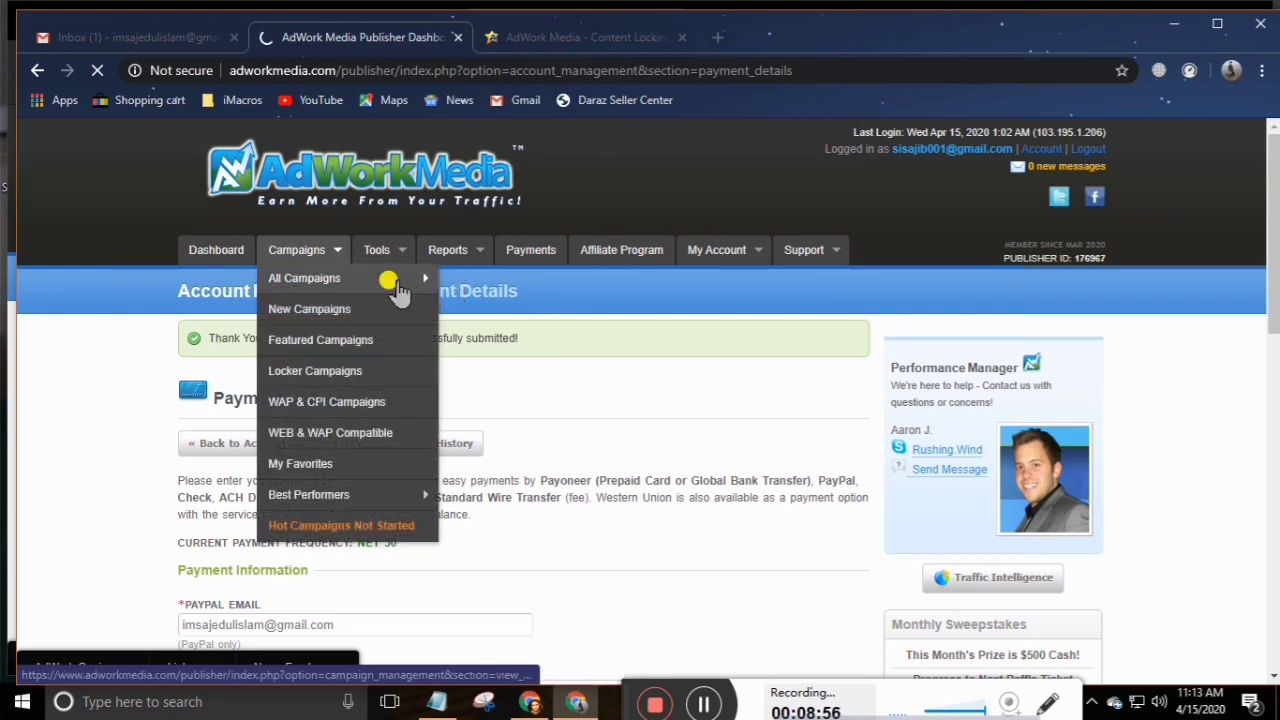
mouse_move(428, 278)
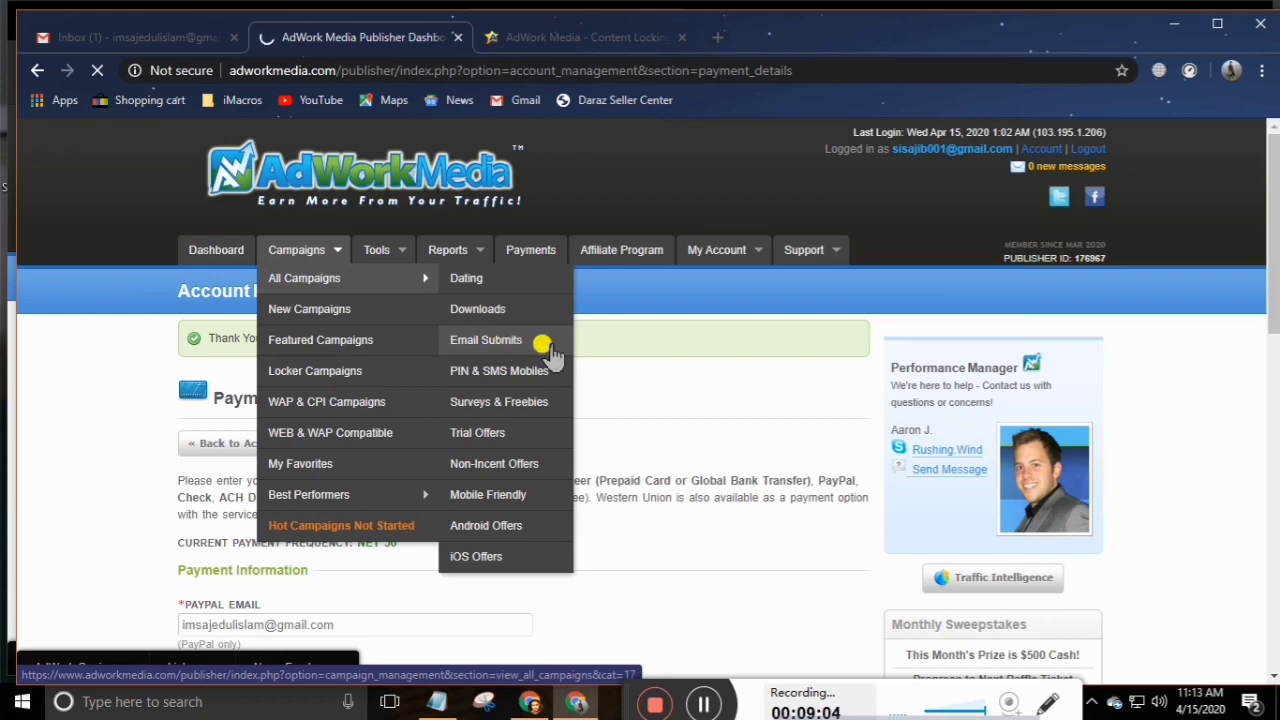
scroll(614, 533, down, 6)
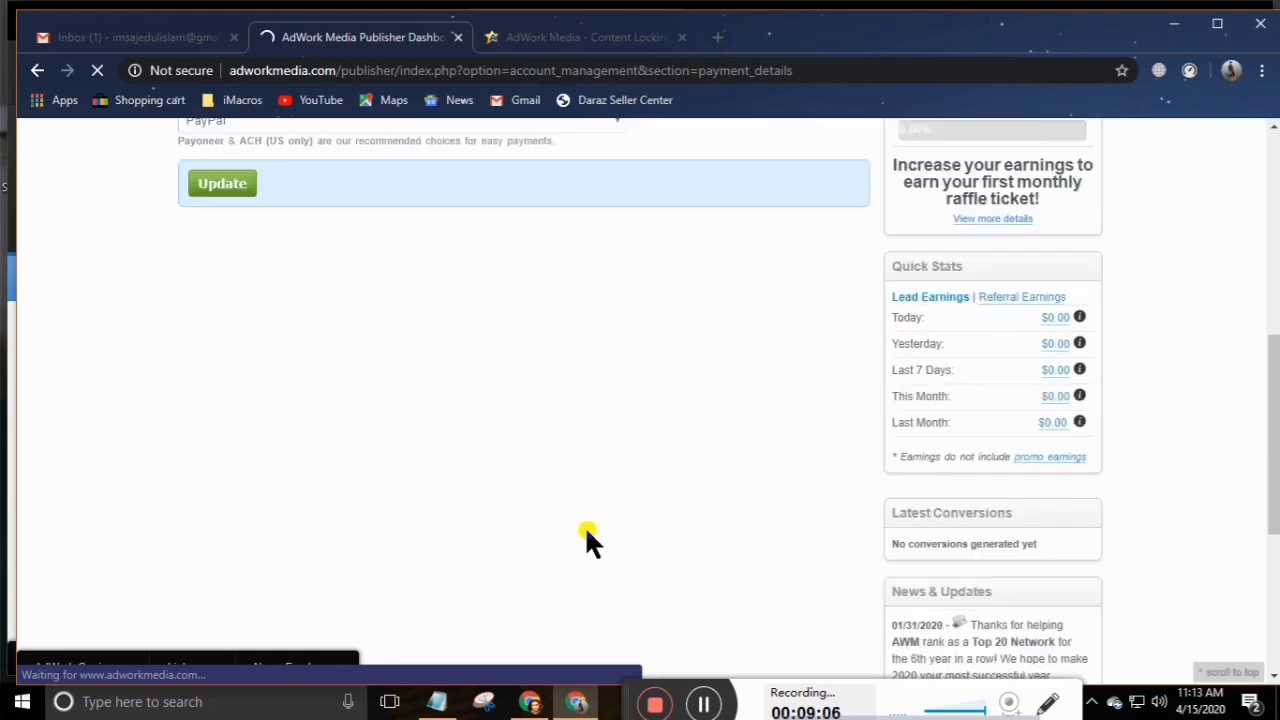
scroll(588, 529, up, 6)
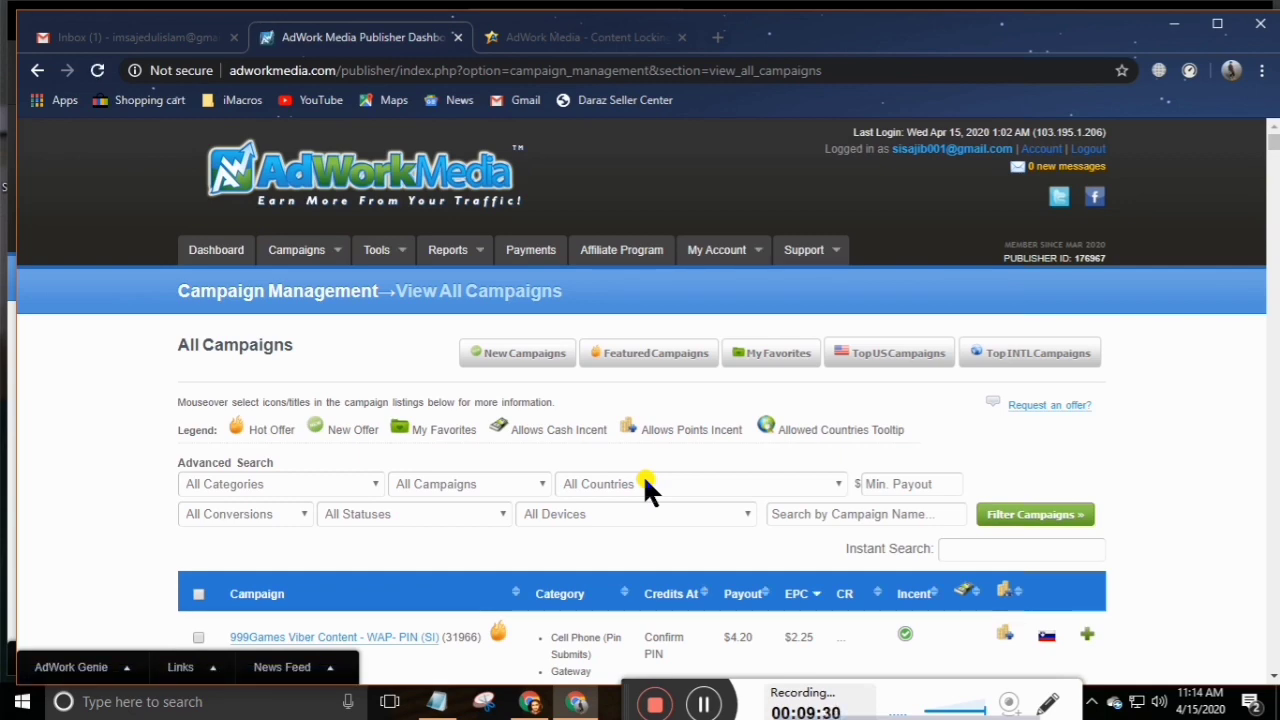
- Look through the campaign list and examine the category, credit condition and payout of the 999Games Viber Content offer
scroll(600, 490, down, 2)
scroll(379, 554, down, 5)
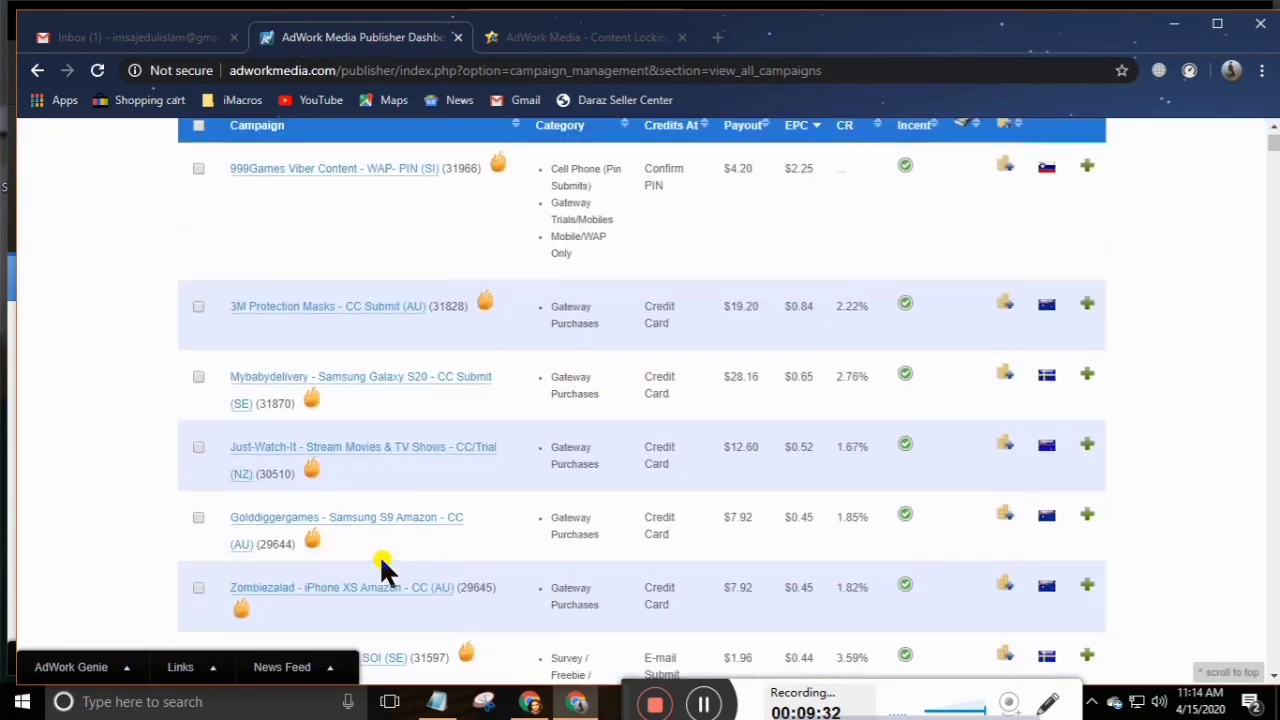
scroll(379, 554, up, 6)
scroll(379, 554, down, 2)
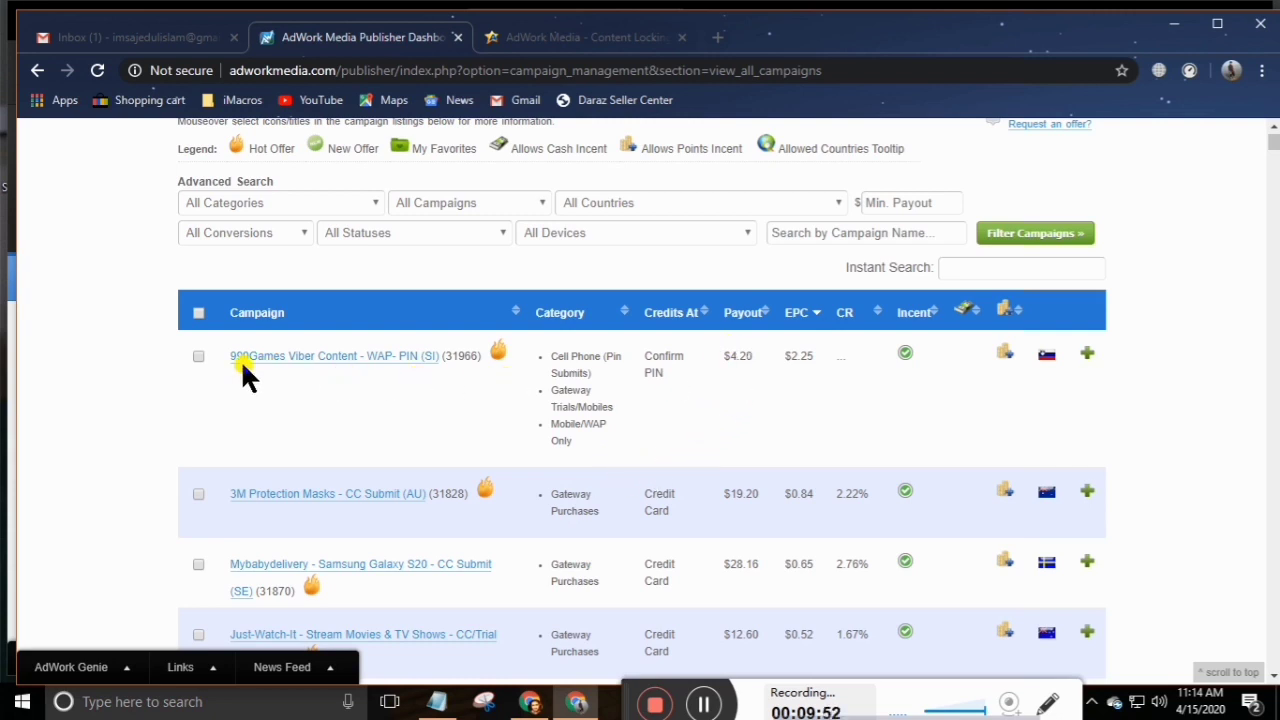
drag(214, 360, 686, 368)
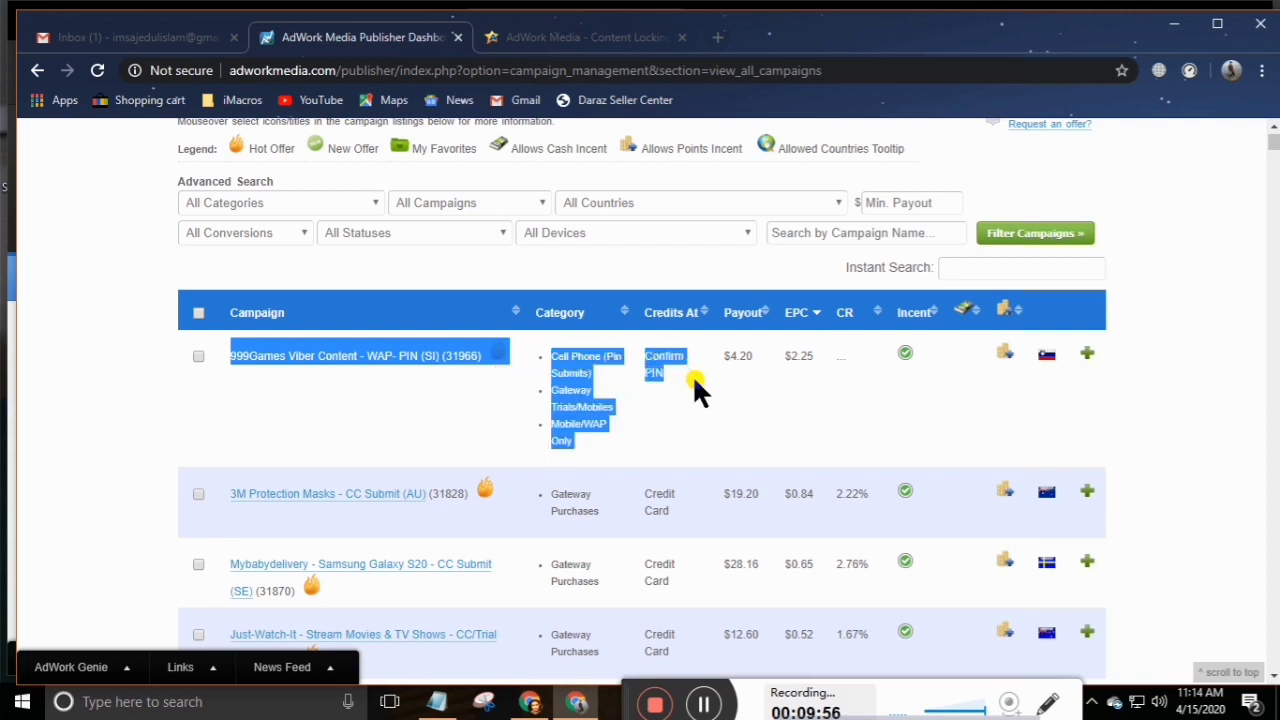
click(692, 374)
double_click(738, 357)
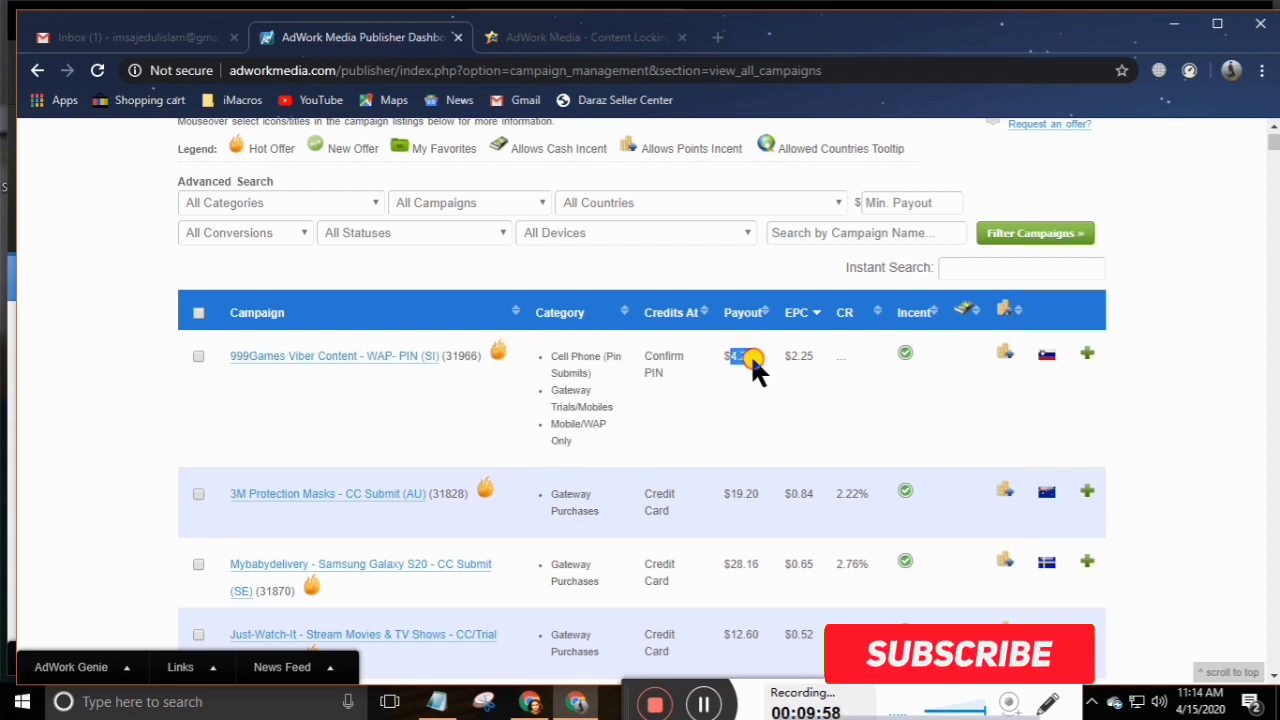
click(728, 358)
drag(724, 357, 755, 360)
click(749, 377)
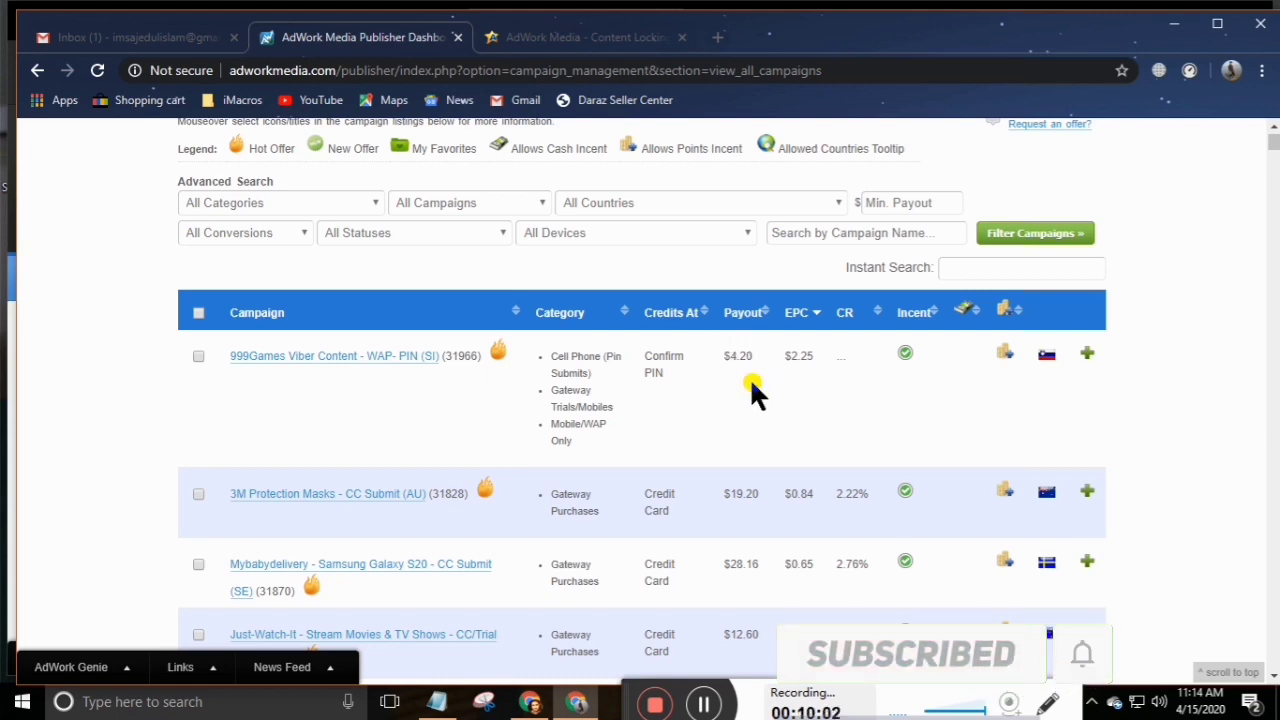
- Examine the payouts of the 3M Protection Masks and Mybabydelivery Samsung Galaxy S20 campaigns
scroll(665, 492, down, 2)
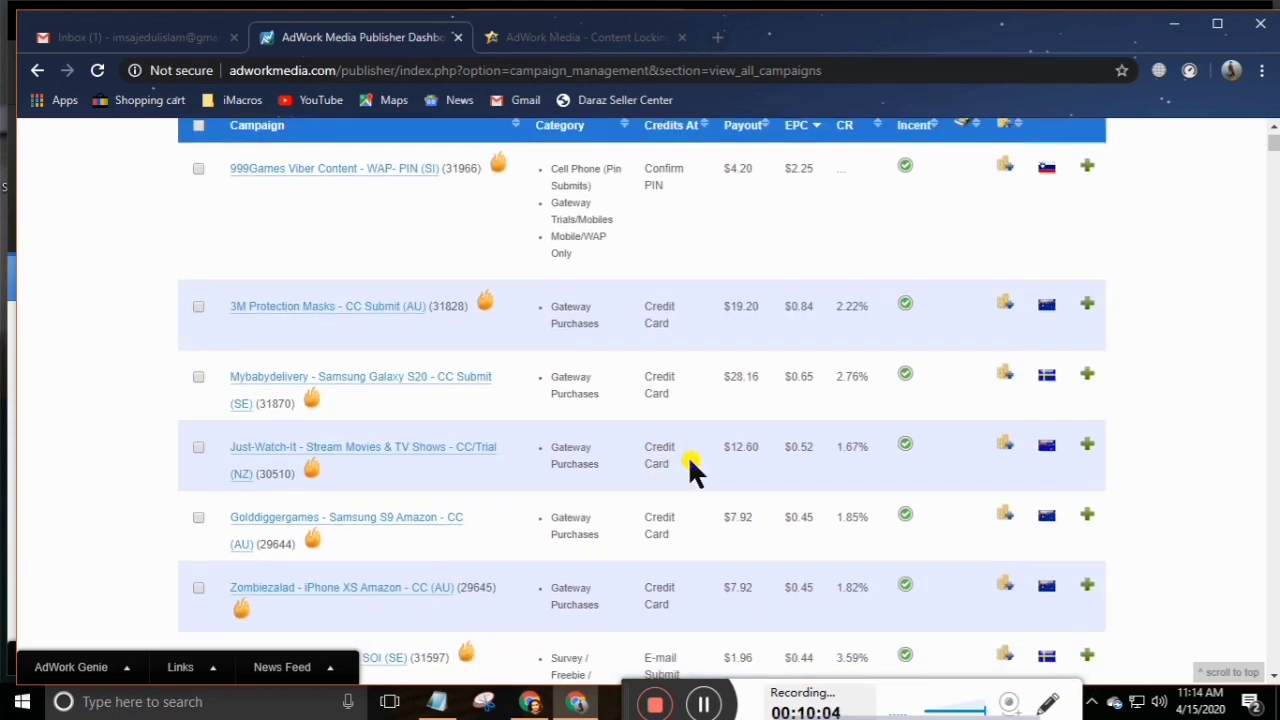
drag(719, 312, 760, 317)
drag(709, 377, 788, 393)
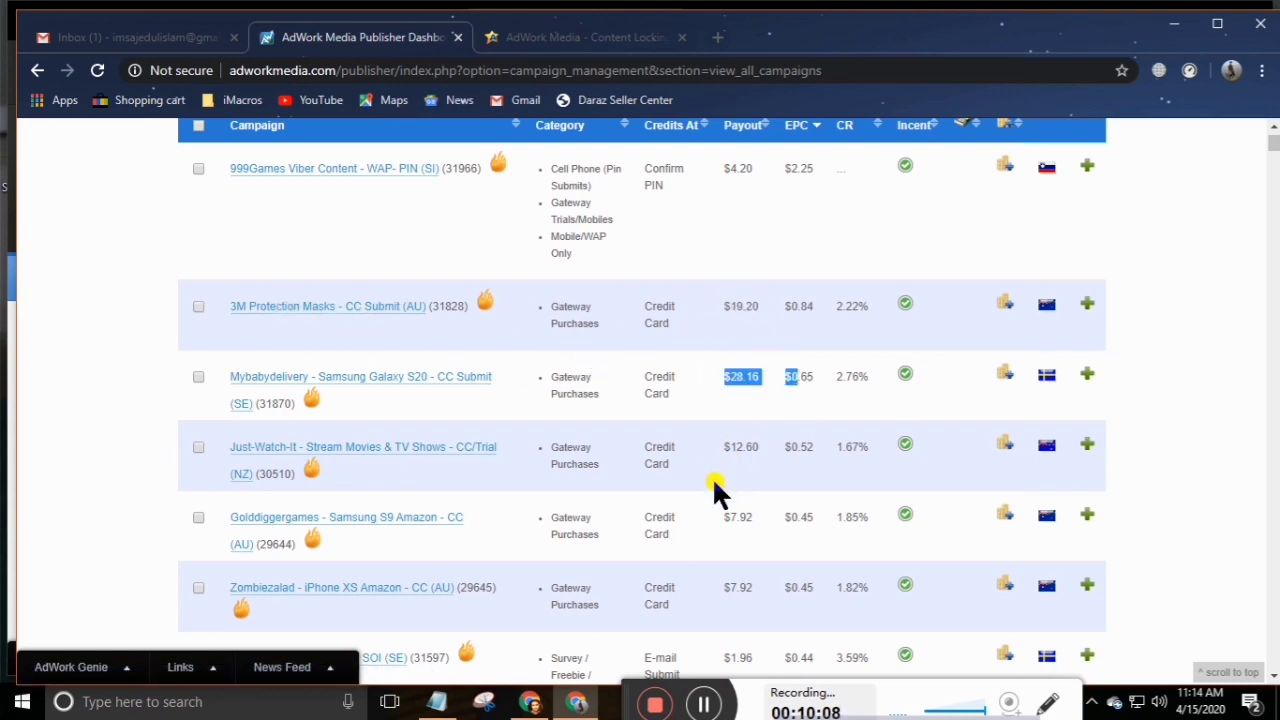
- Examine the categories and payouts of the campaigns below Mybabydelivery Samsung Galaxy S20, and return to the search filters above the campaign list
scroll(735, 625, down, 2)
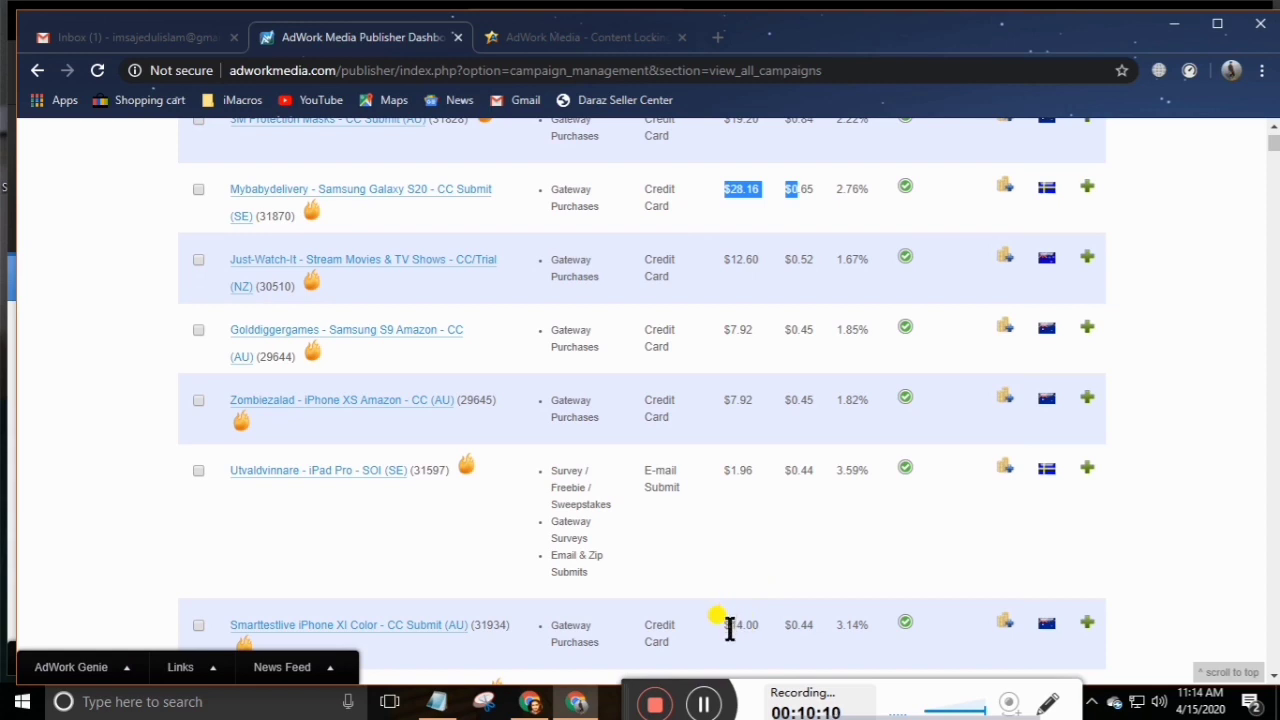
scroll(728, 622, down, 1)
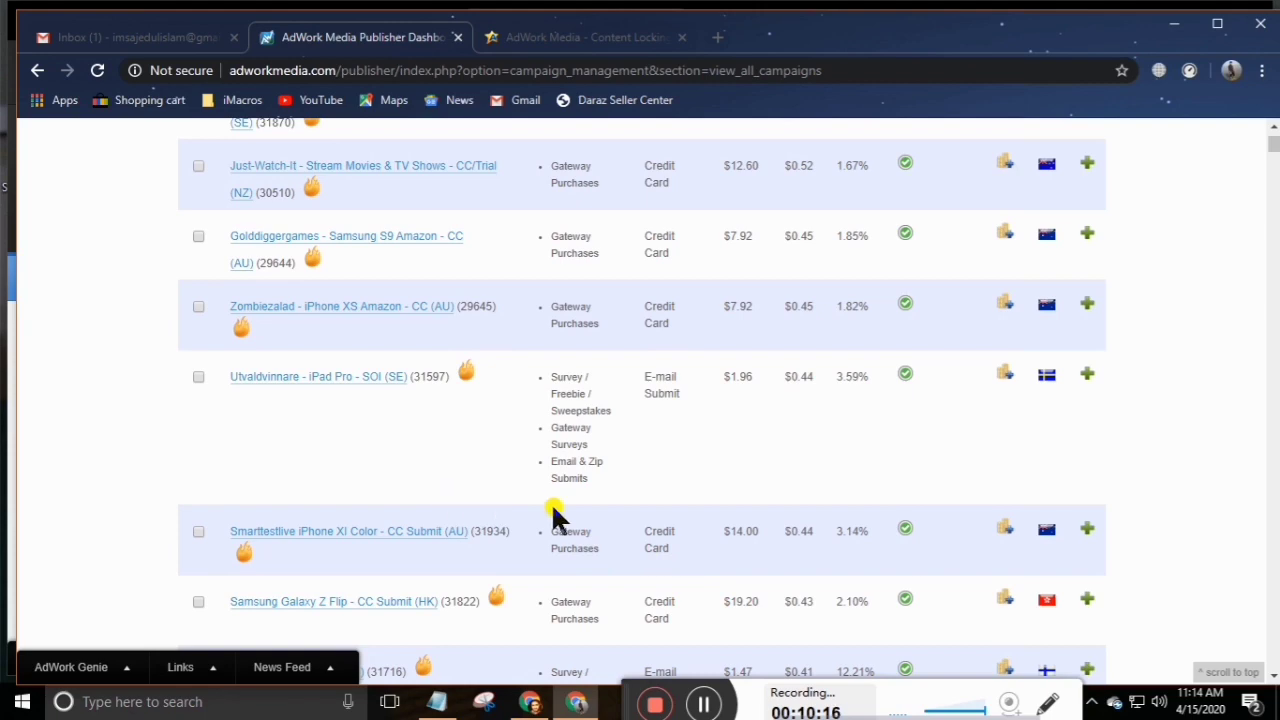
scroll(551, 502, up, 10)
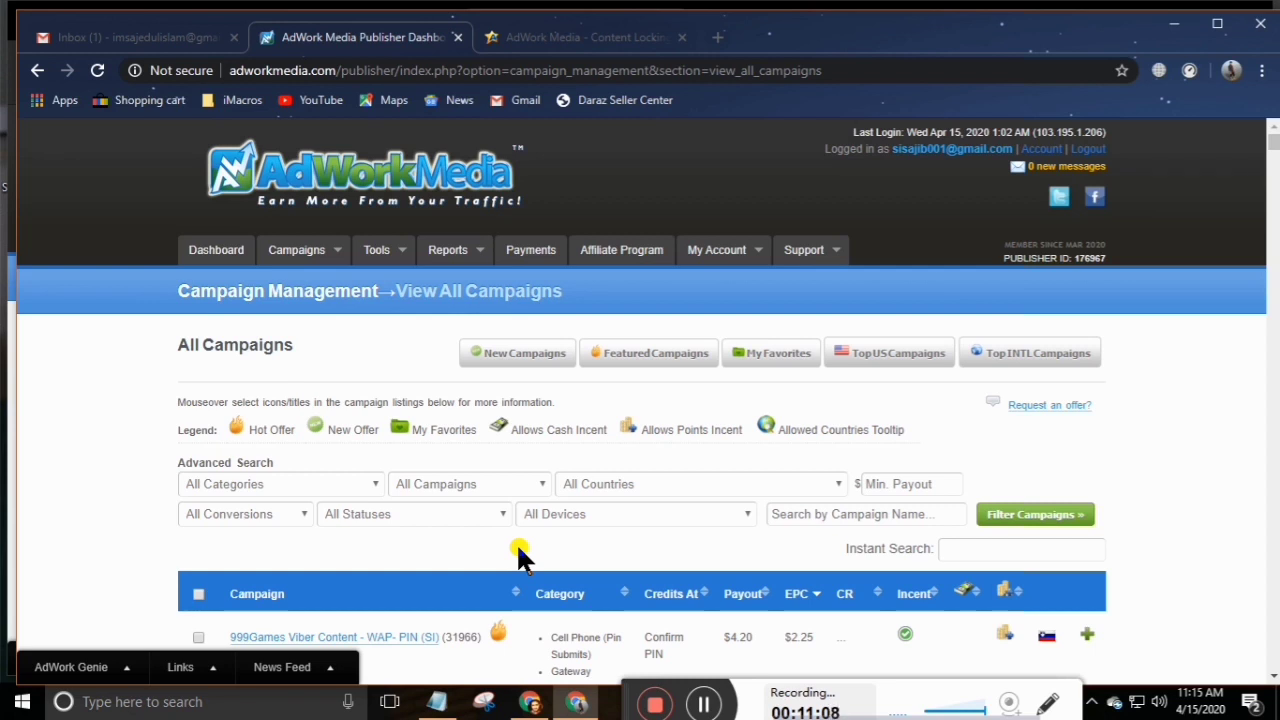
scroll(519, 557, down, 3)
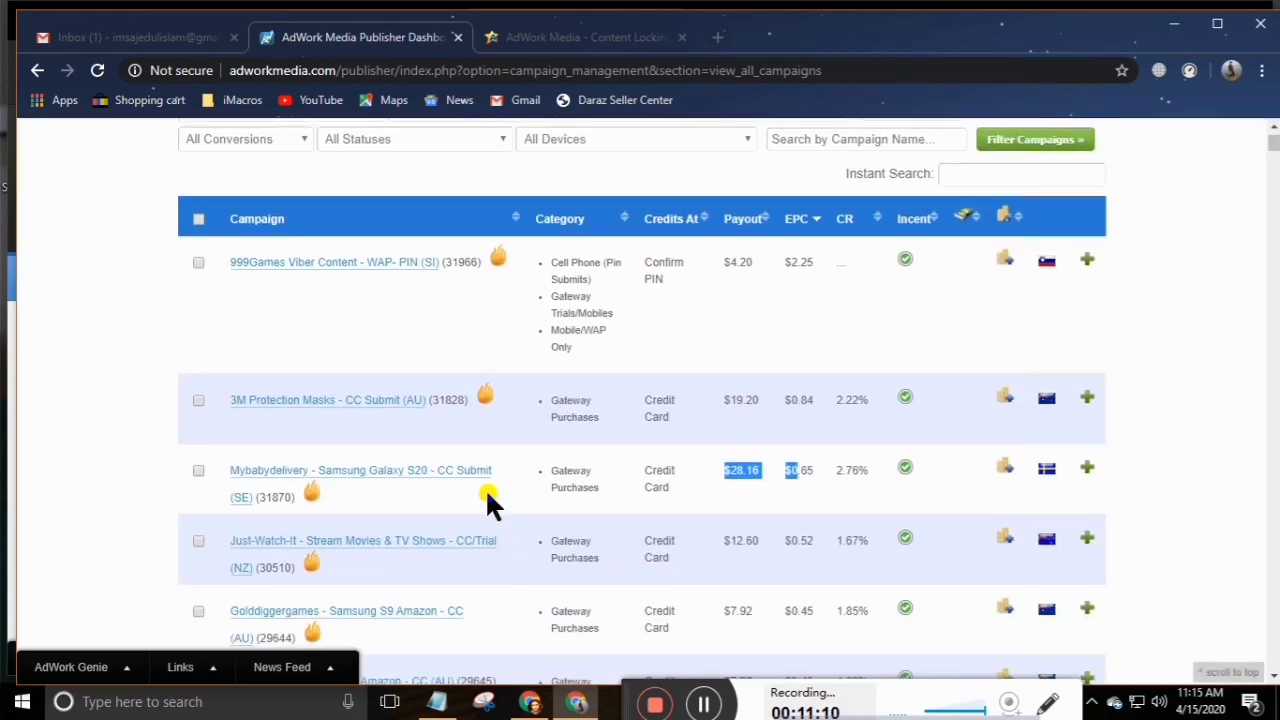
click(470, 320)
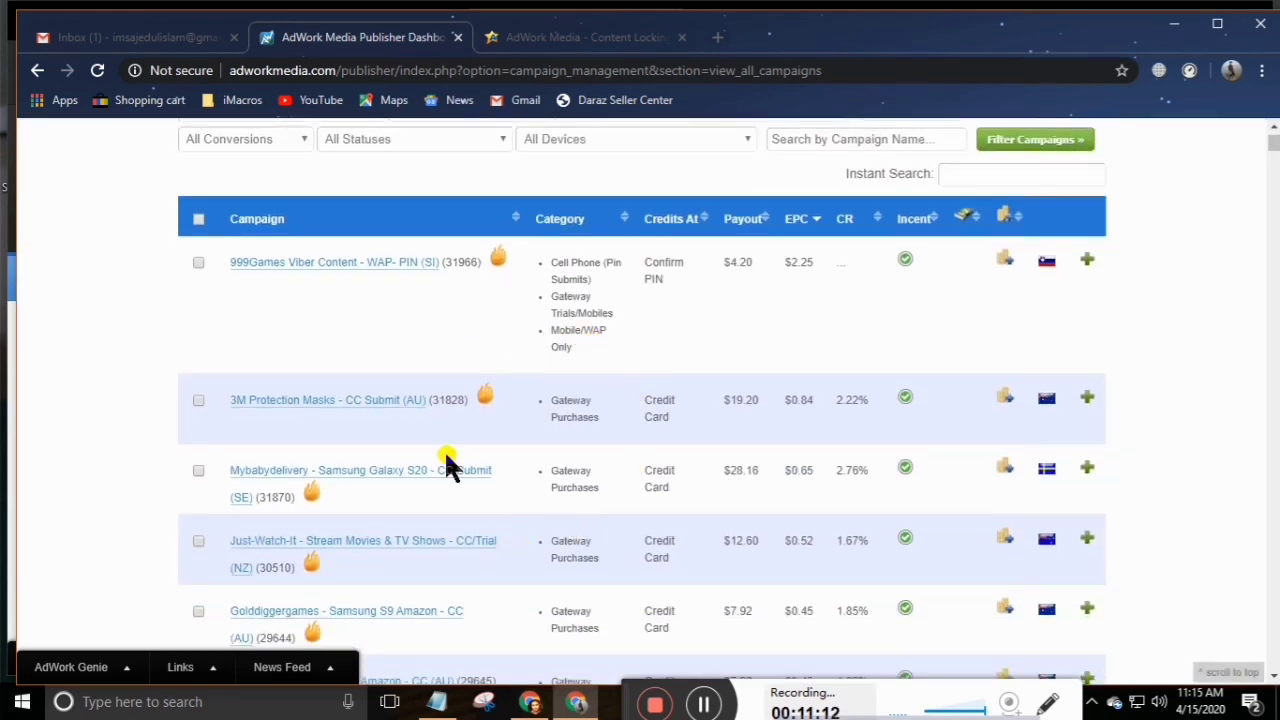
scroll(200, 380, up, 3)
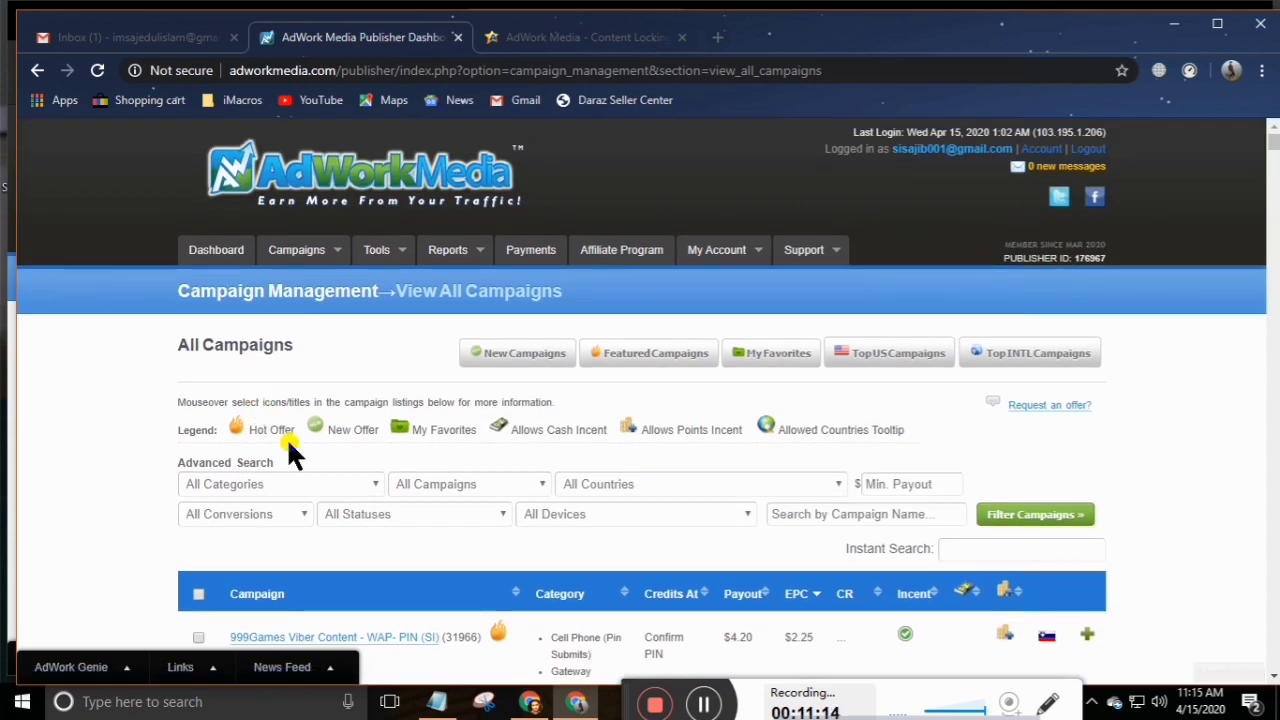